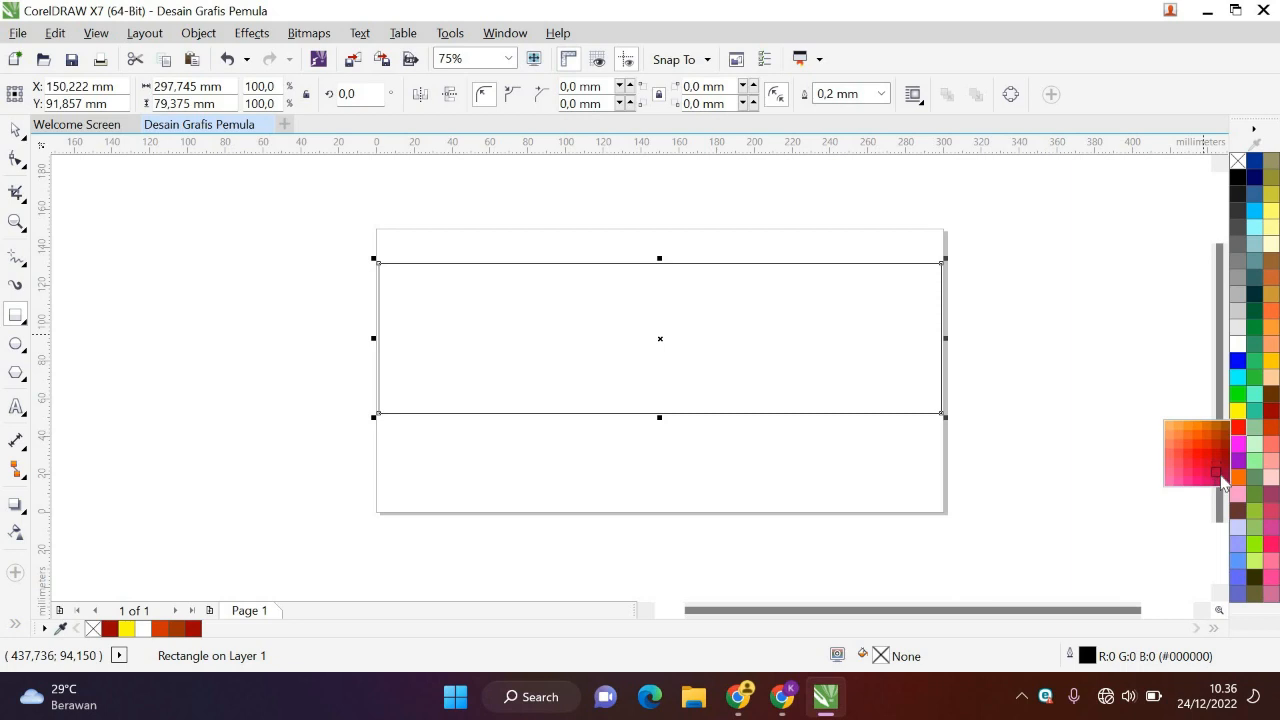
Fill the rectangle with dark red #9A0019 and set the color palette to three rows.
{"action": "left_click", "coordinate": [1225, 470]}
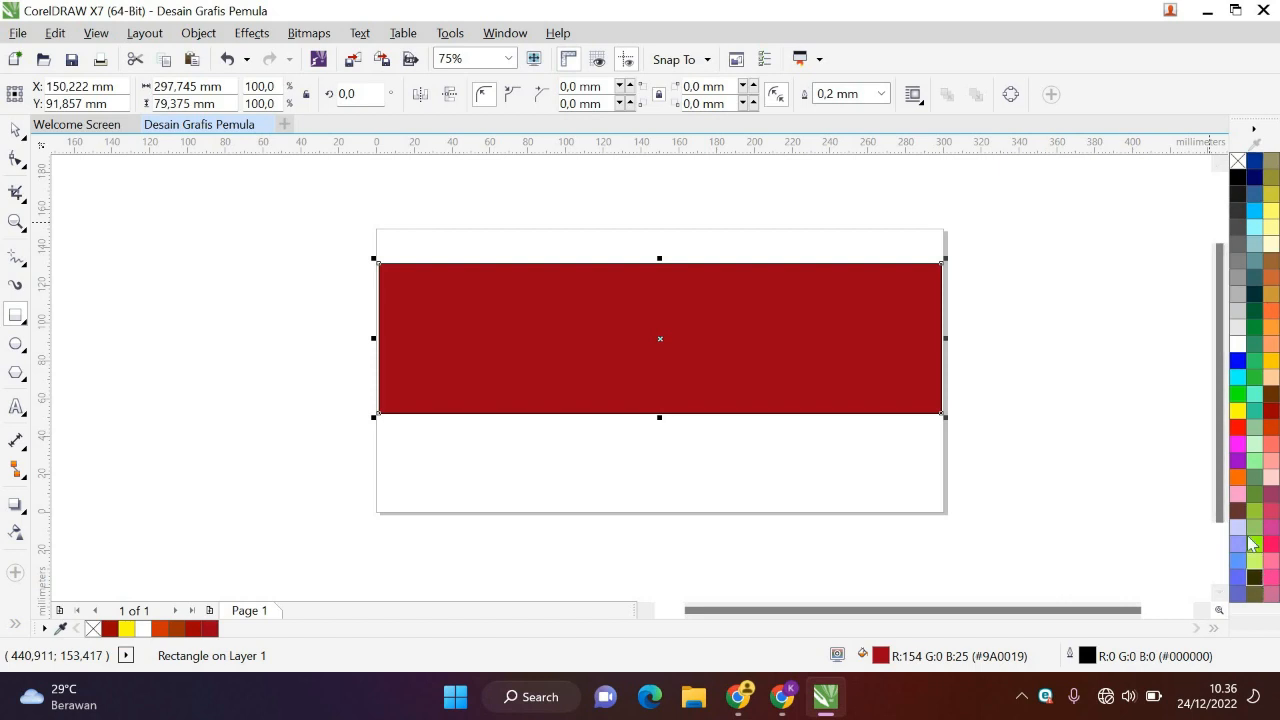
{"action": "left_click", "coordinate": [1255, 131]}
{"action": "mouse_move", "coordinate": [1134, 428]}
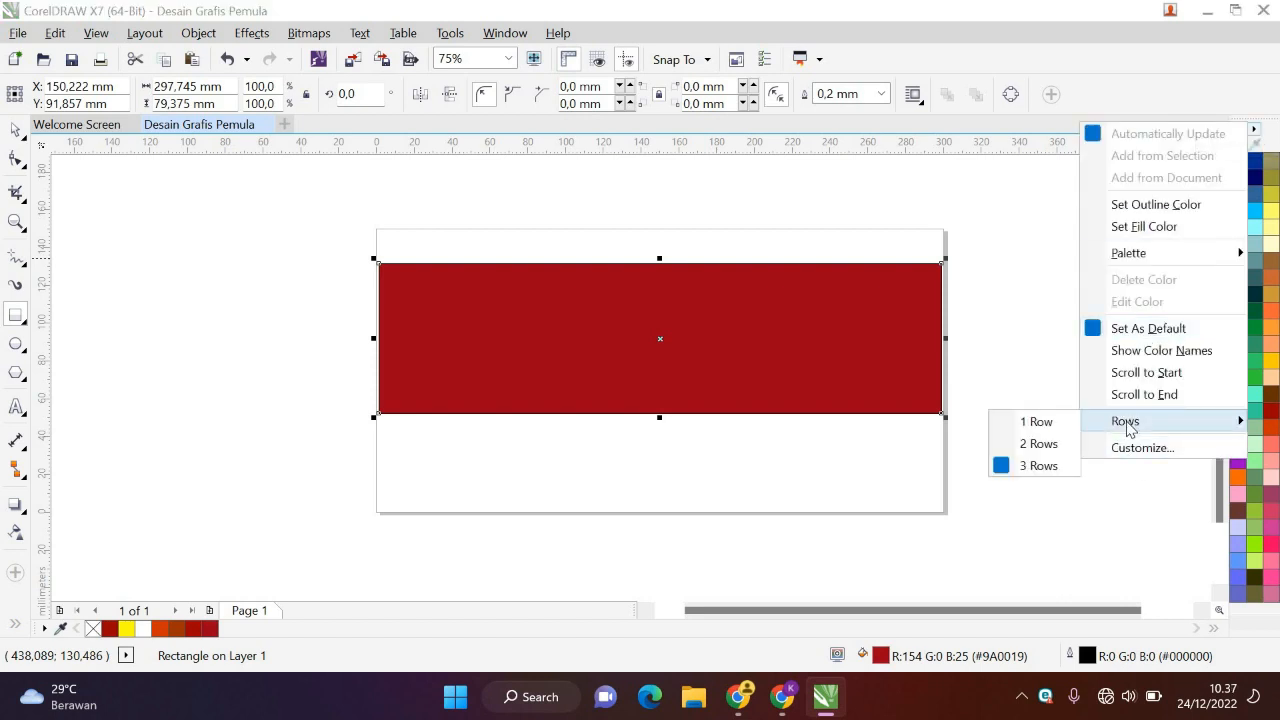
{"action": "left_click", "coordinate": [1038, 466]}
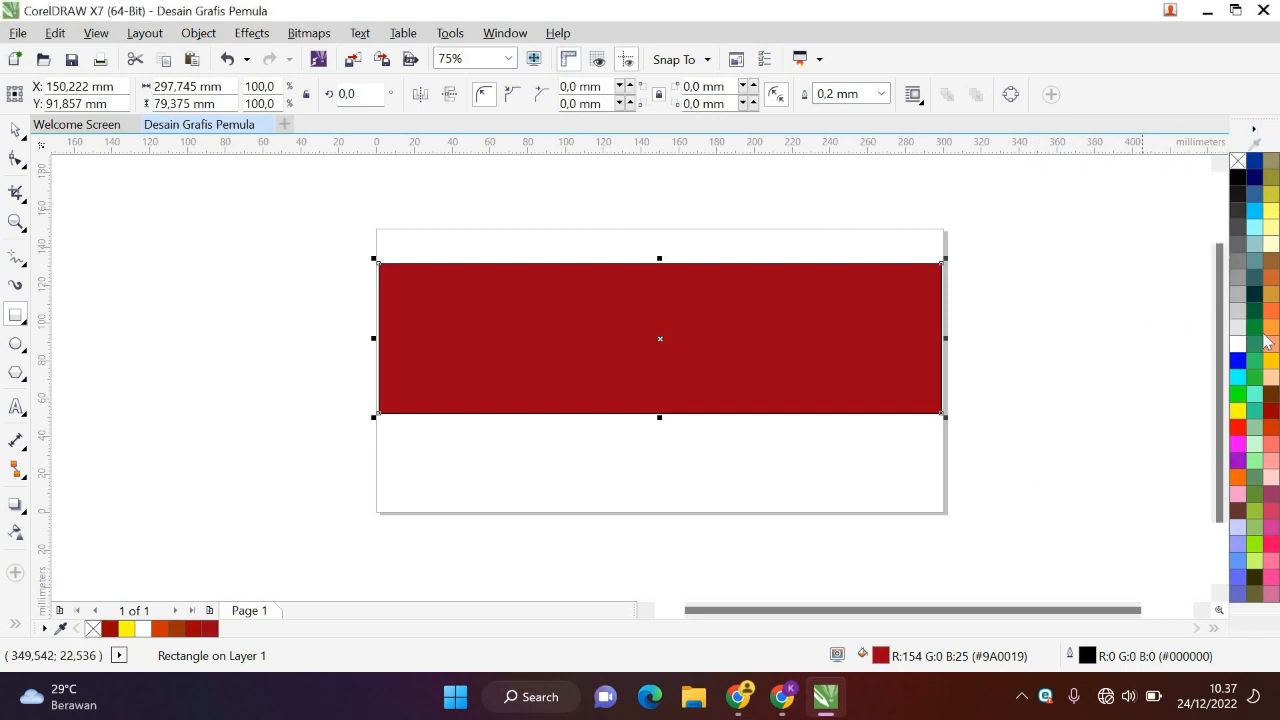
Add the artistic text "Belajar Corel" on the page below the red rectangle.
{"action": "left_click", "coordinate": [16, 406]}
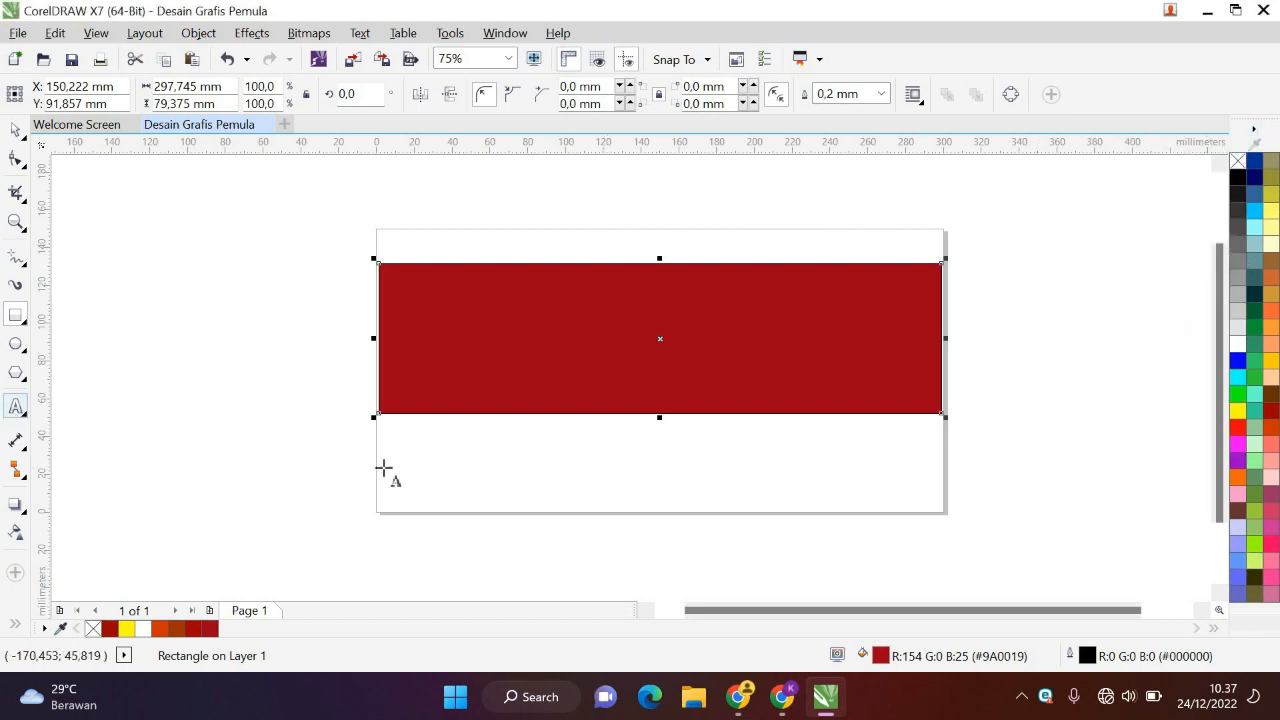
{"action": "left_click", "coordinate": [476, 484]}
{"action": "type", "text": "Belajar Corel"}
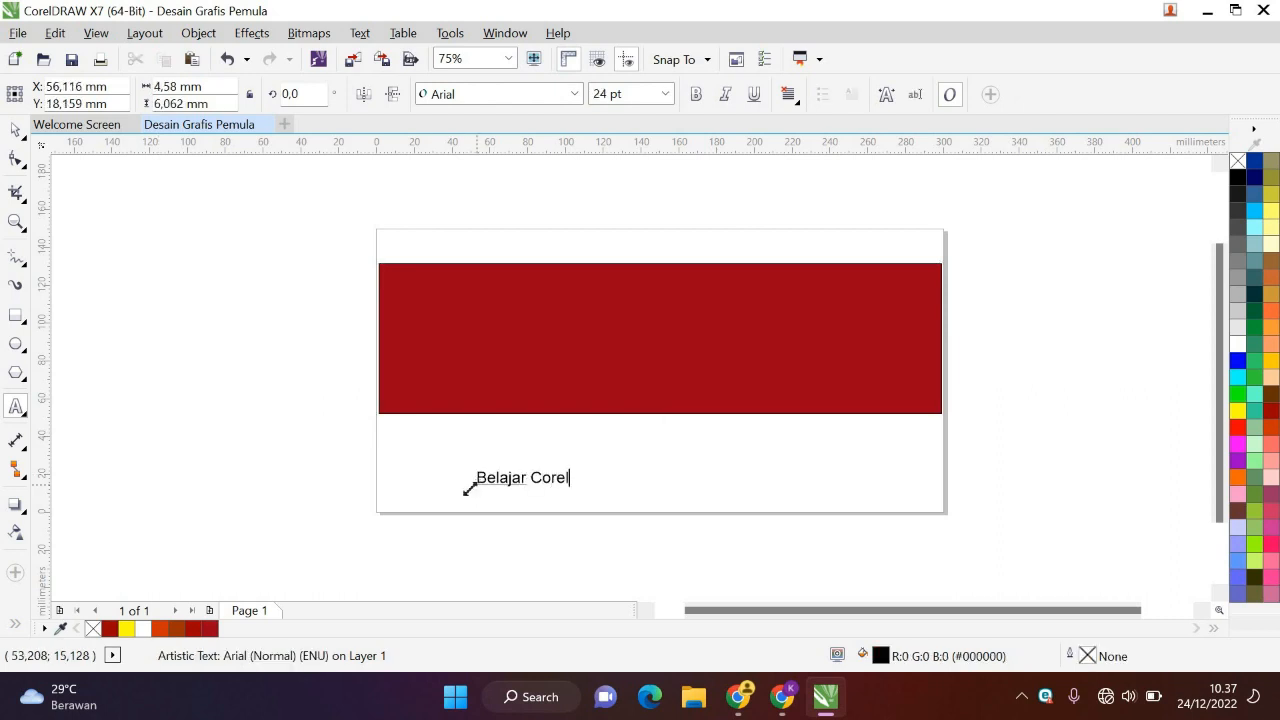
{"action": "left_click", "coordinate": [15, 130]}
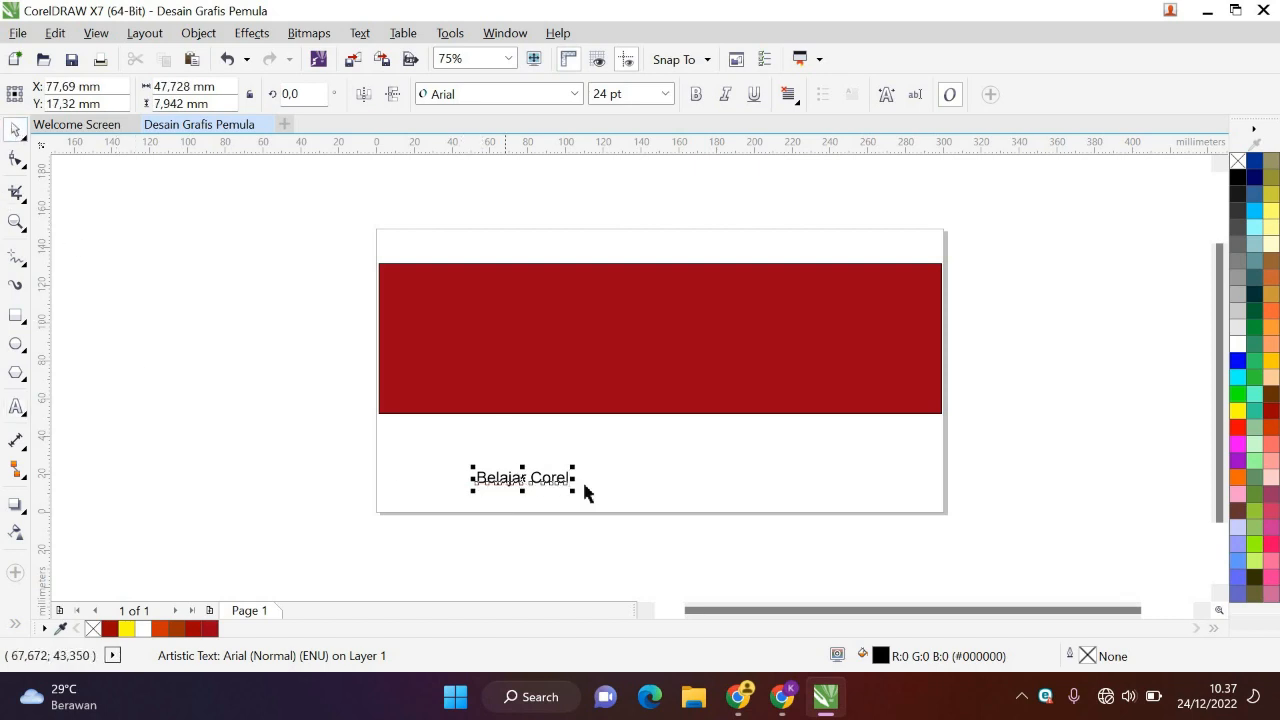
Enlarge the text to about 217 mm wide and change its font to Clarendon Blk BT.
{"action": "left_click_drag", "start_coordinate": [573, 466], "coordinate": [880, 360]}
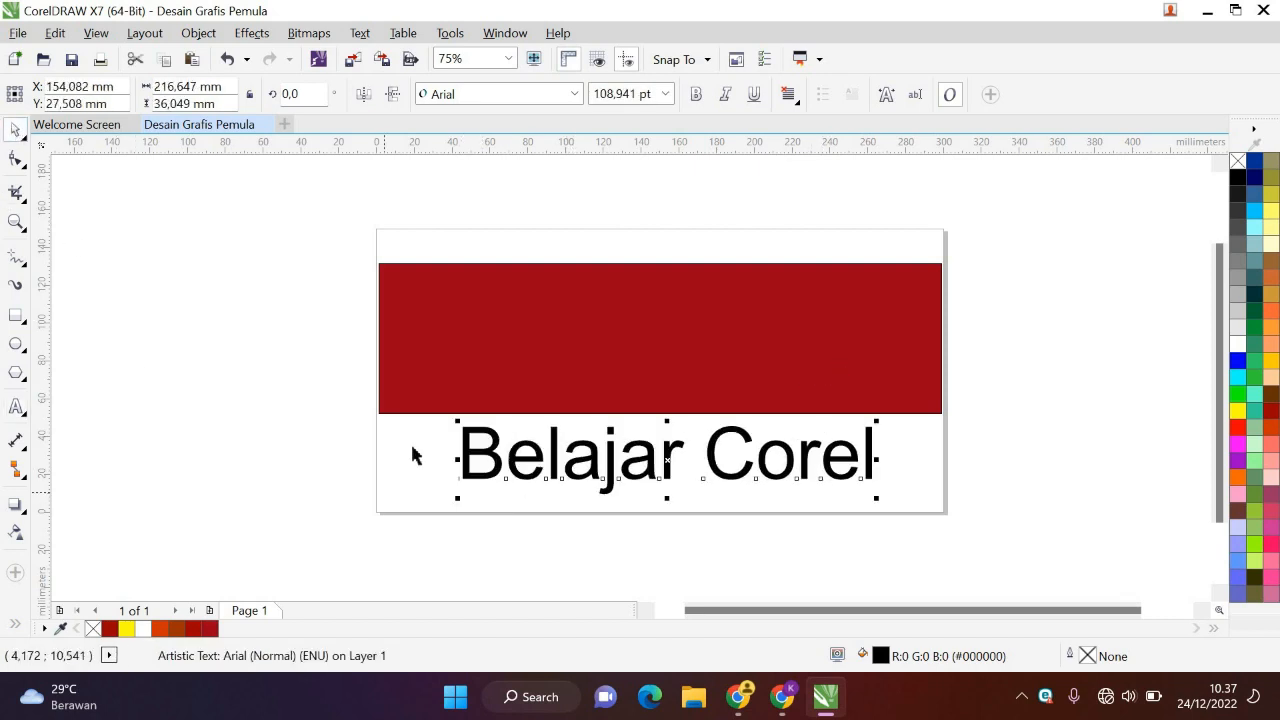
{"action": "left_click", "coordinate": [574, 94]}
{"action": "left_click", "coordinate": [556, 131]}
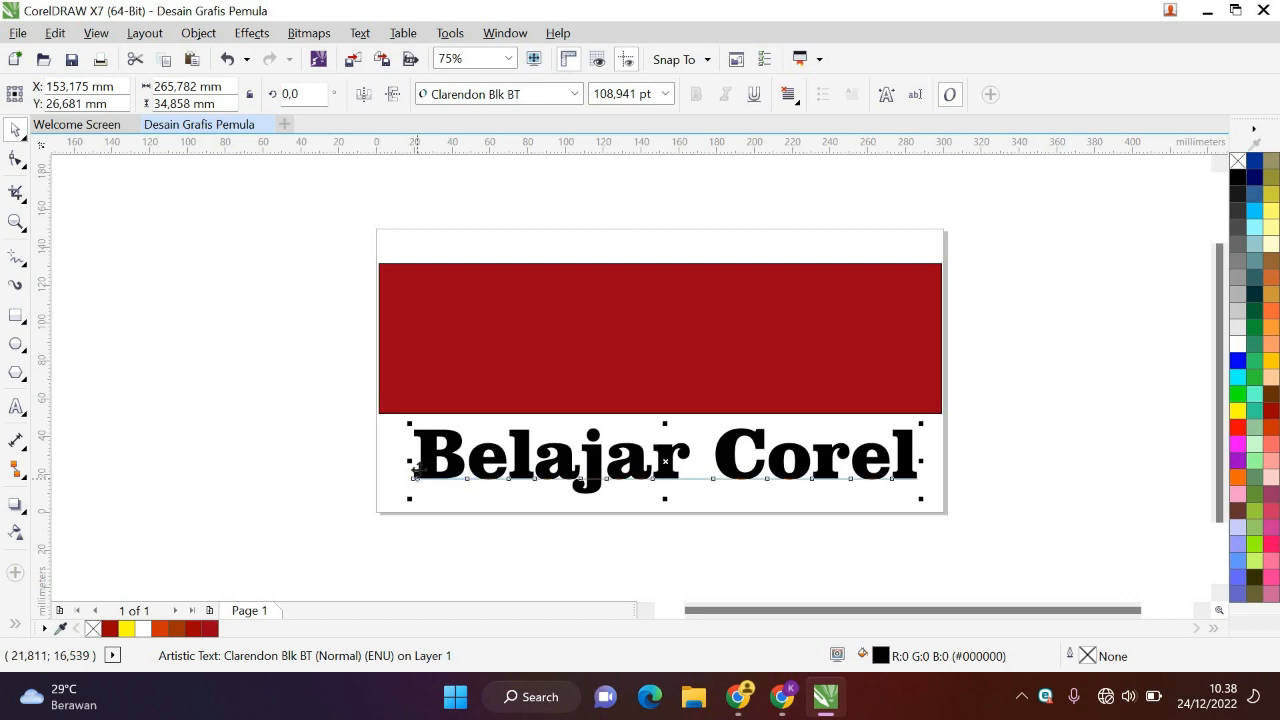
Place a copy of the "Belajar Corel" text about 40 mm straight below the original.
{"action": "left_click_drag", "start_coordinate": [418, 481], "coordinate": [440, 548]}
{"action": "right_click", "coordinate": [440, 548]}
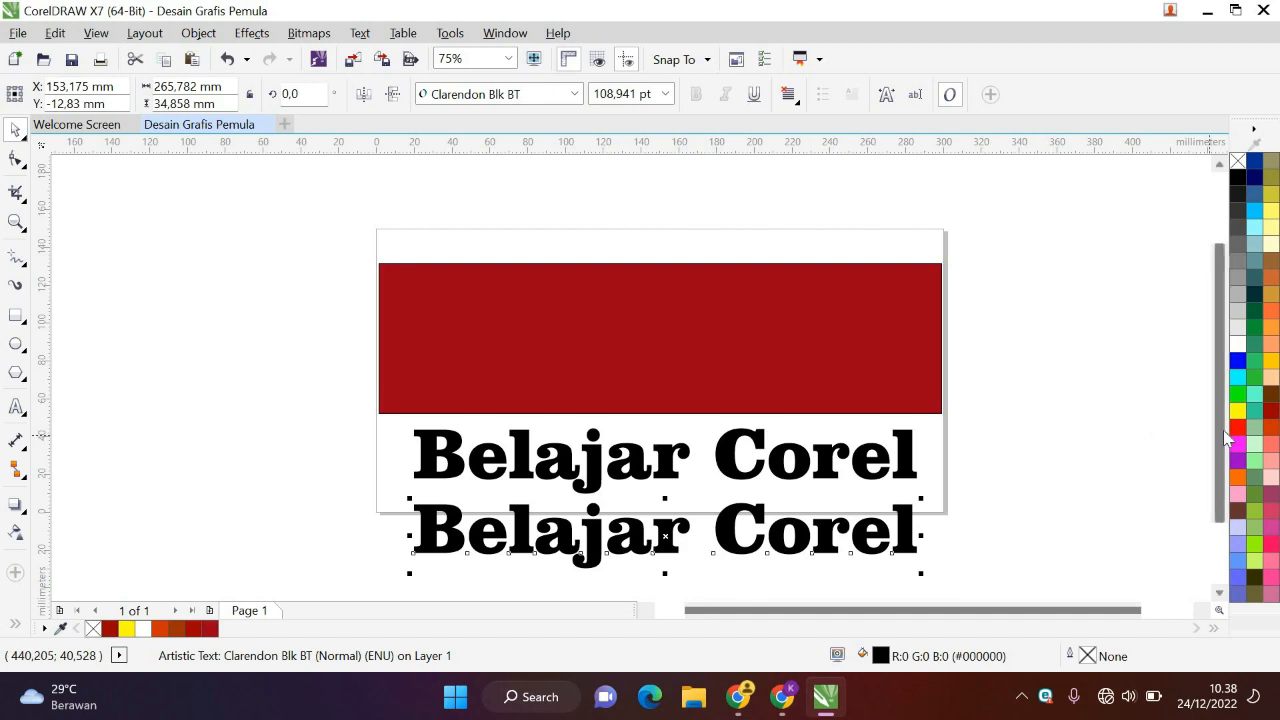
{"action": "scroll", "coordinate": [1224, 460], "scroll_direction": "down", "scroll_amount": 1}
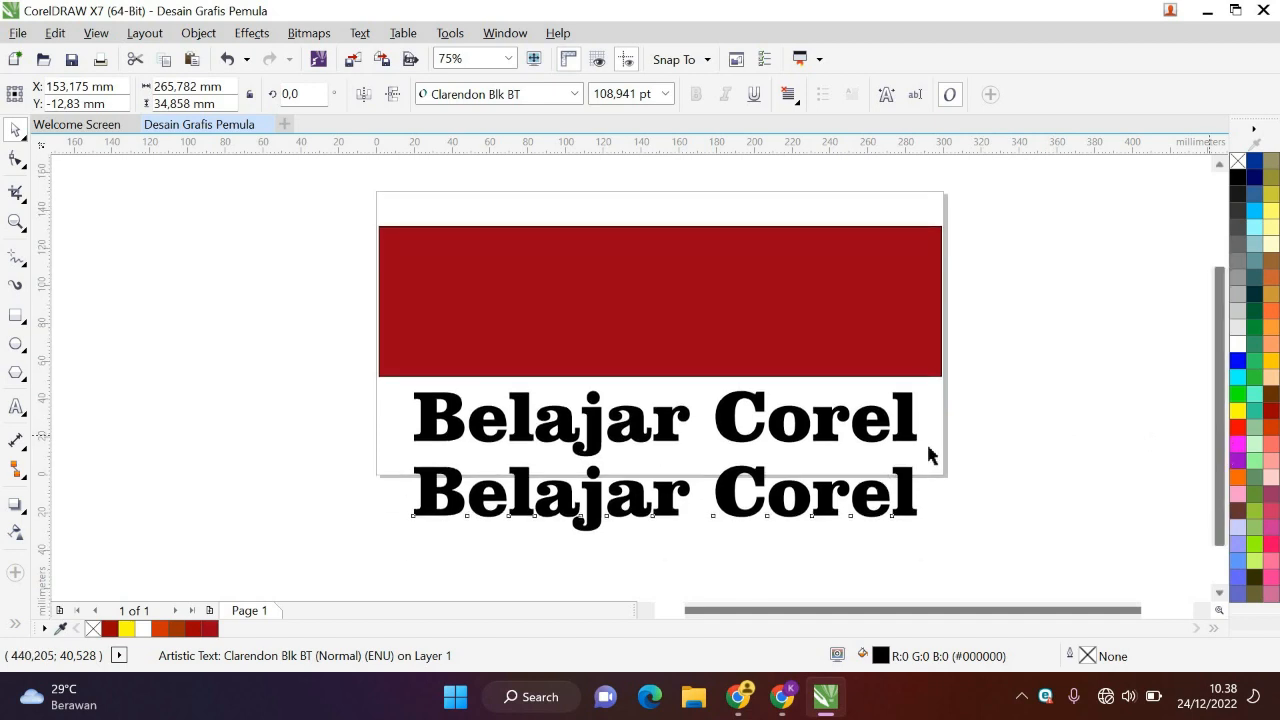
Give the upper text a fountain fill whose start color is gold #CC9933, sampled from the color palette.
{"action": "left_click", "coordinate": [458, 432]}
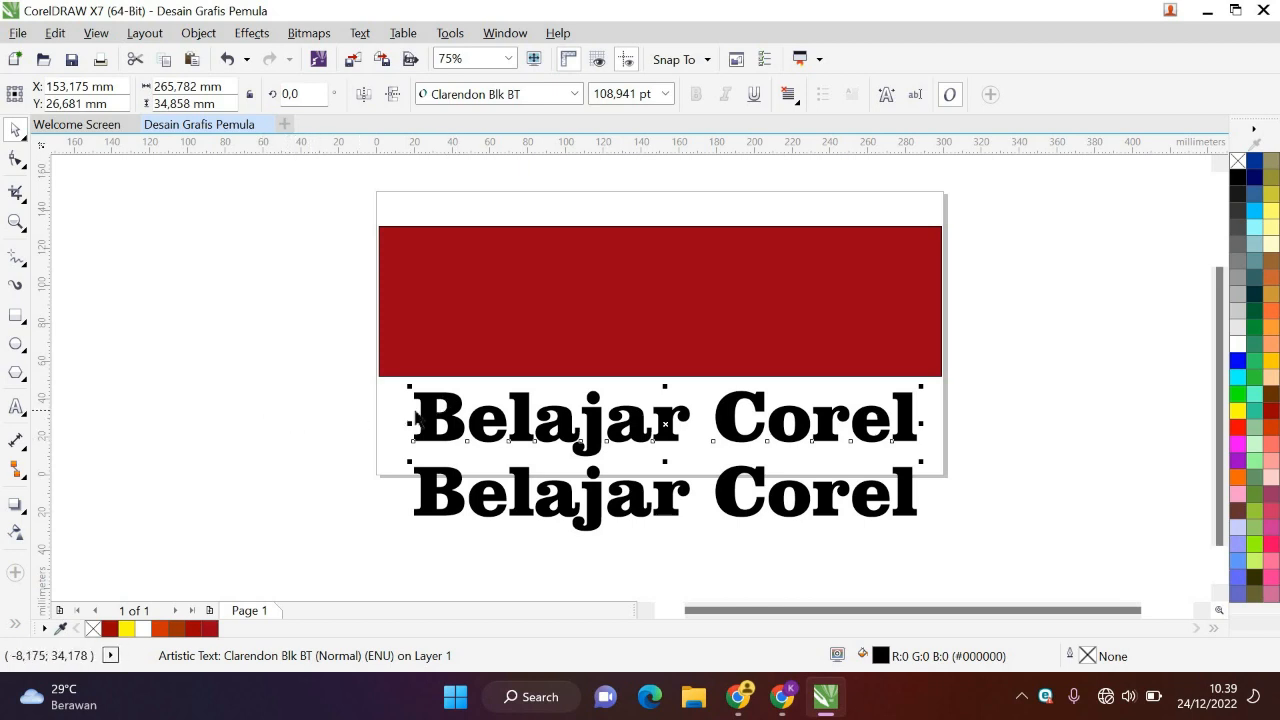
{"action": "double_click", "coordinate": [880, 656]}
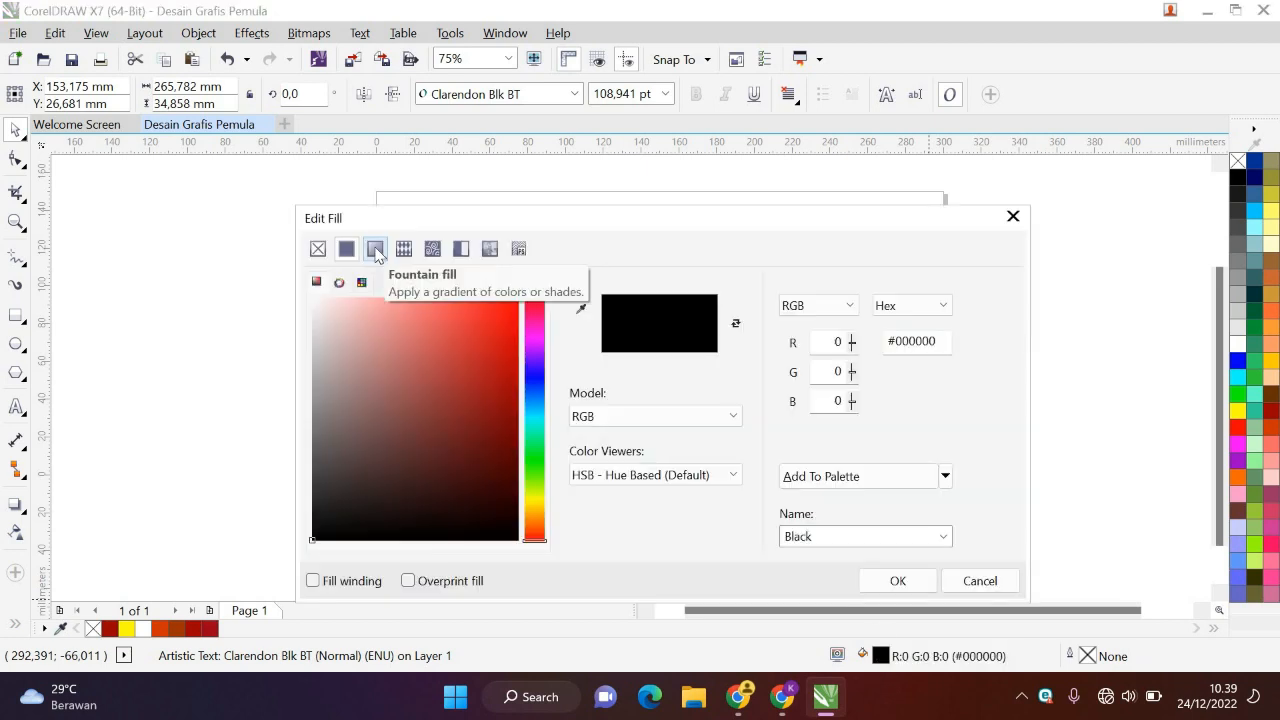
{"action": "left_click", "coordinate": [375, 250]}
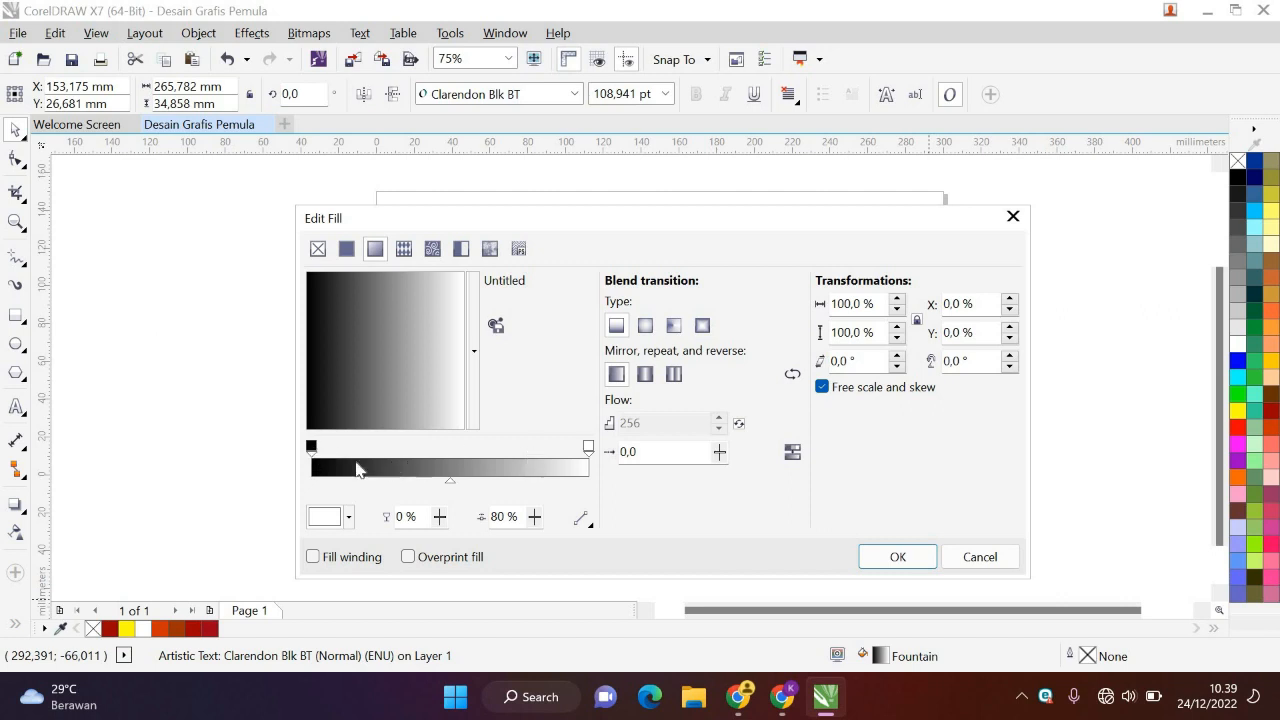
{"action": "left_click", "coordinate": [311, 447]}
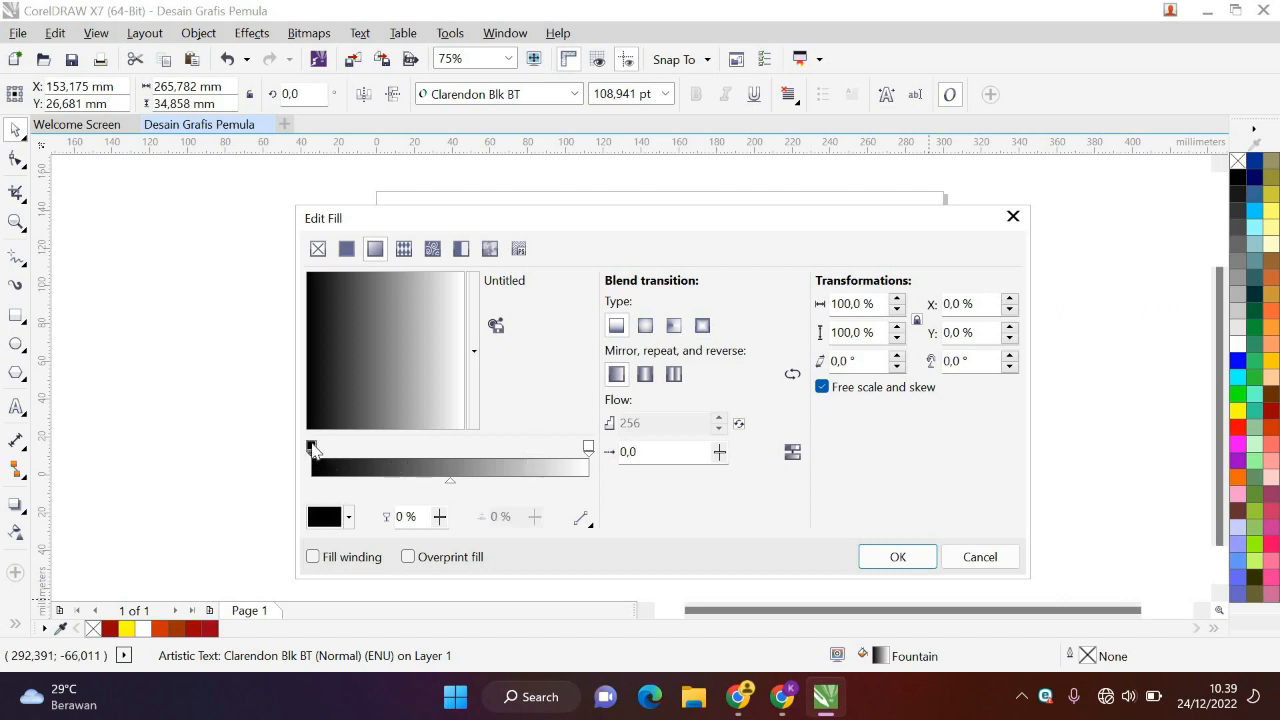
{"action": "left_click", "coordinate": [348, 517]}
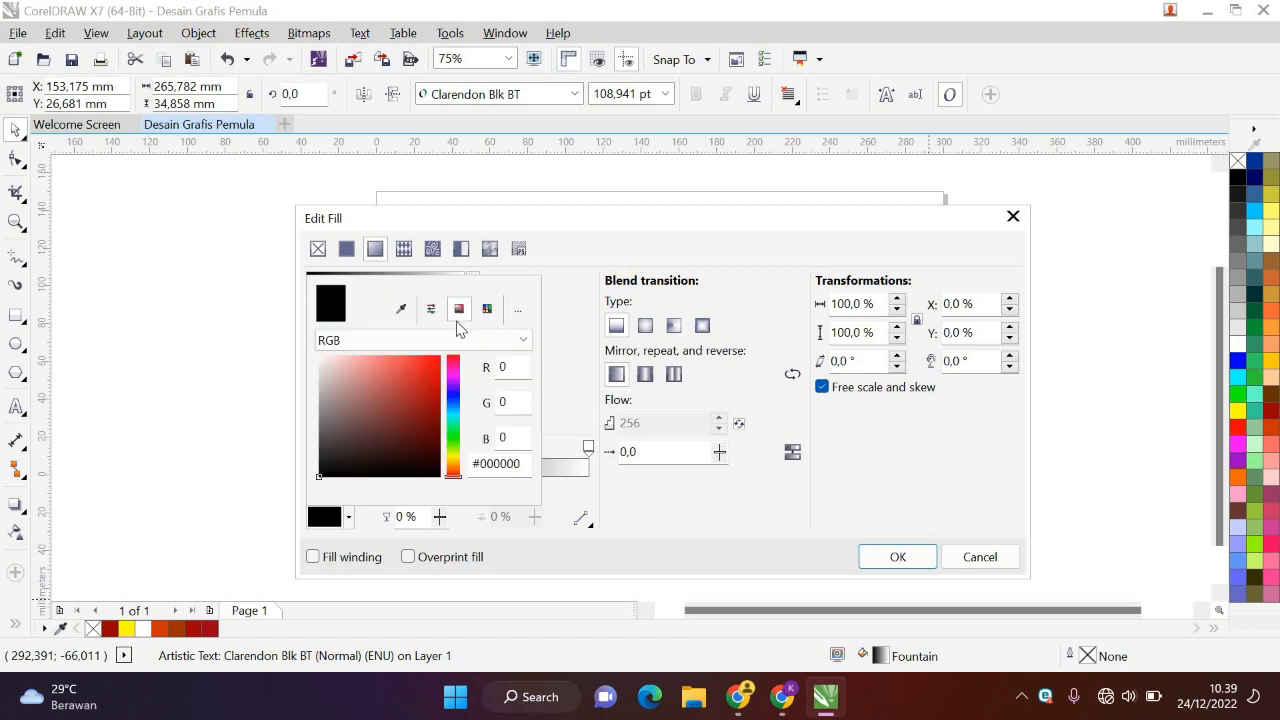
{"action": "left_click", "coordinate": [403, 313]}
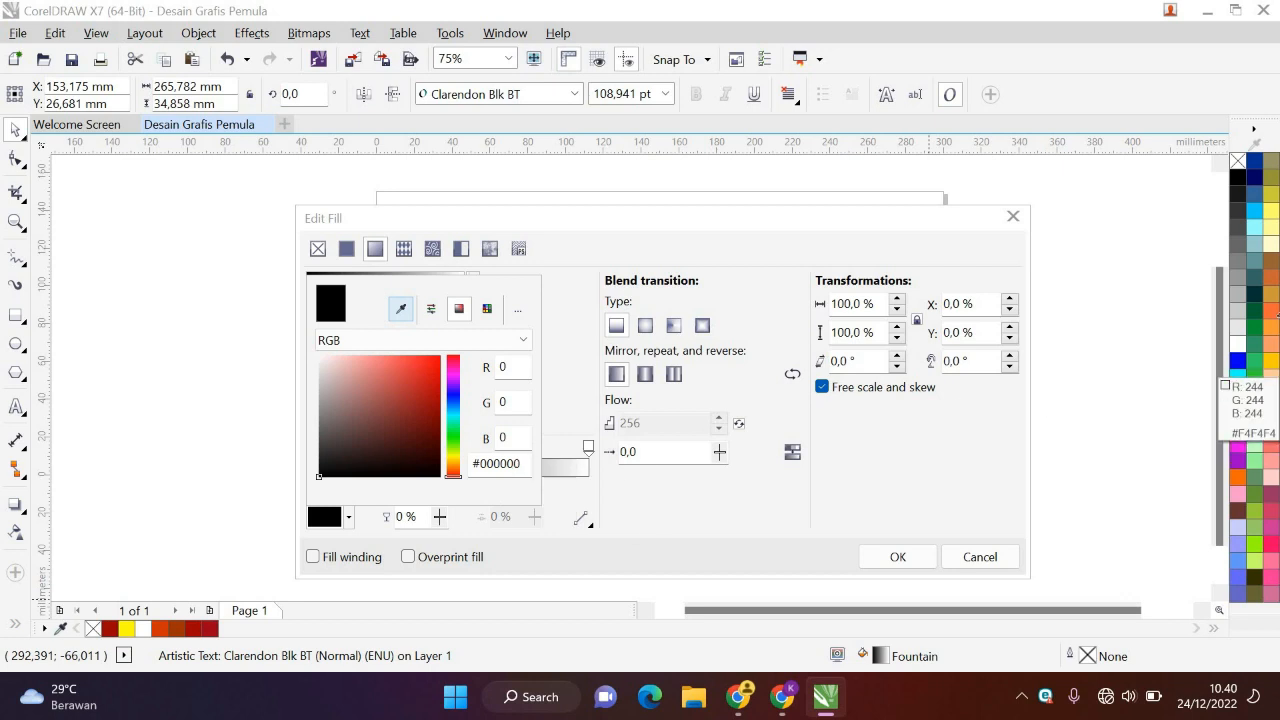
{"action": "left_click", "coordinate": [1276, 300]}
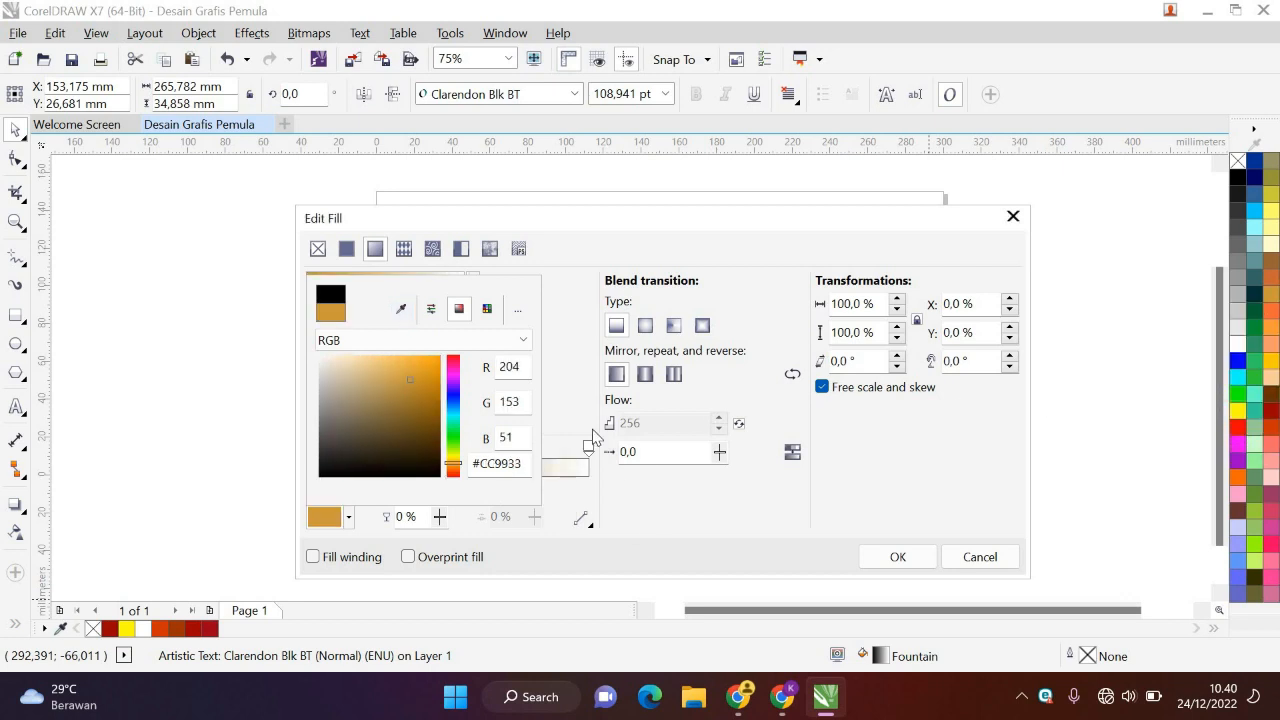
{"action": "left_click", "coordinate": [678, 519]}
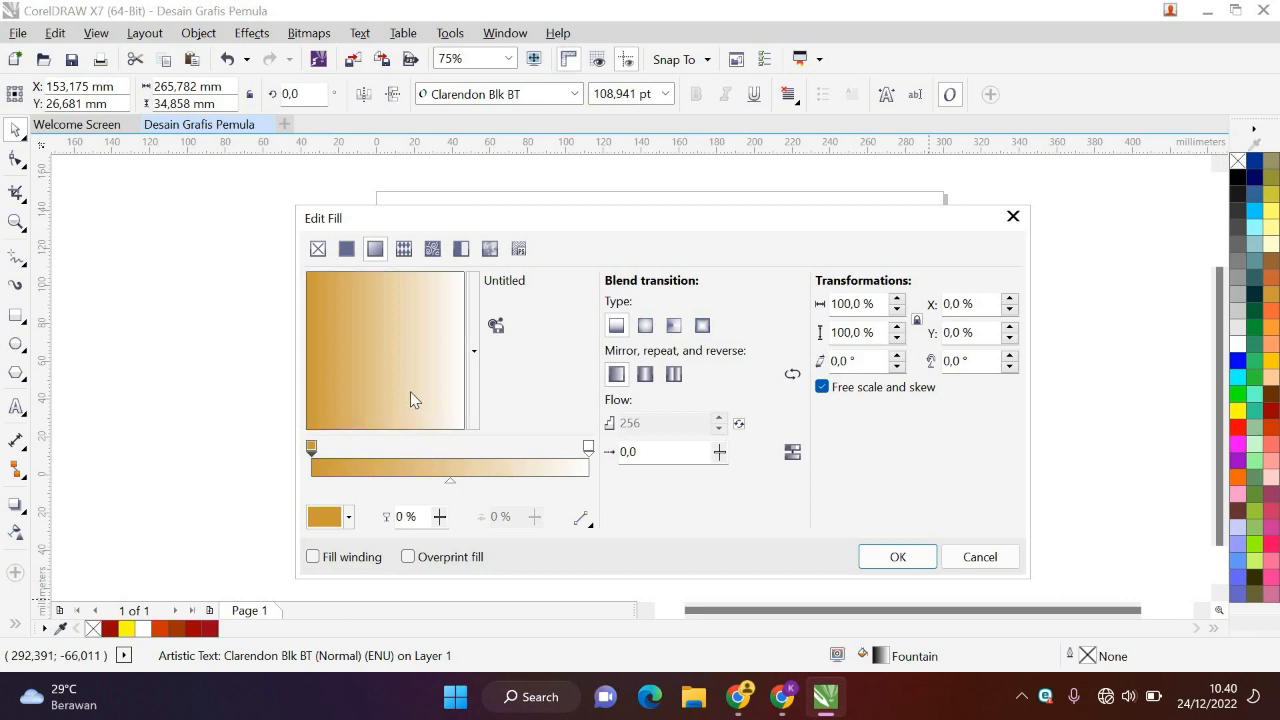
Rotate the text's gradient to a nearly vertical direction of about 279°.
{"action": "left_click_drag", "start_coordinate": [400, 218], "coordinate": [425, 288]}
{"action": "left_click_drag", "start_coordinate": [524, 289], "coordinate": [400, 462]}
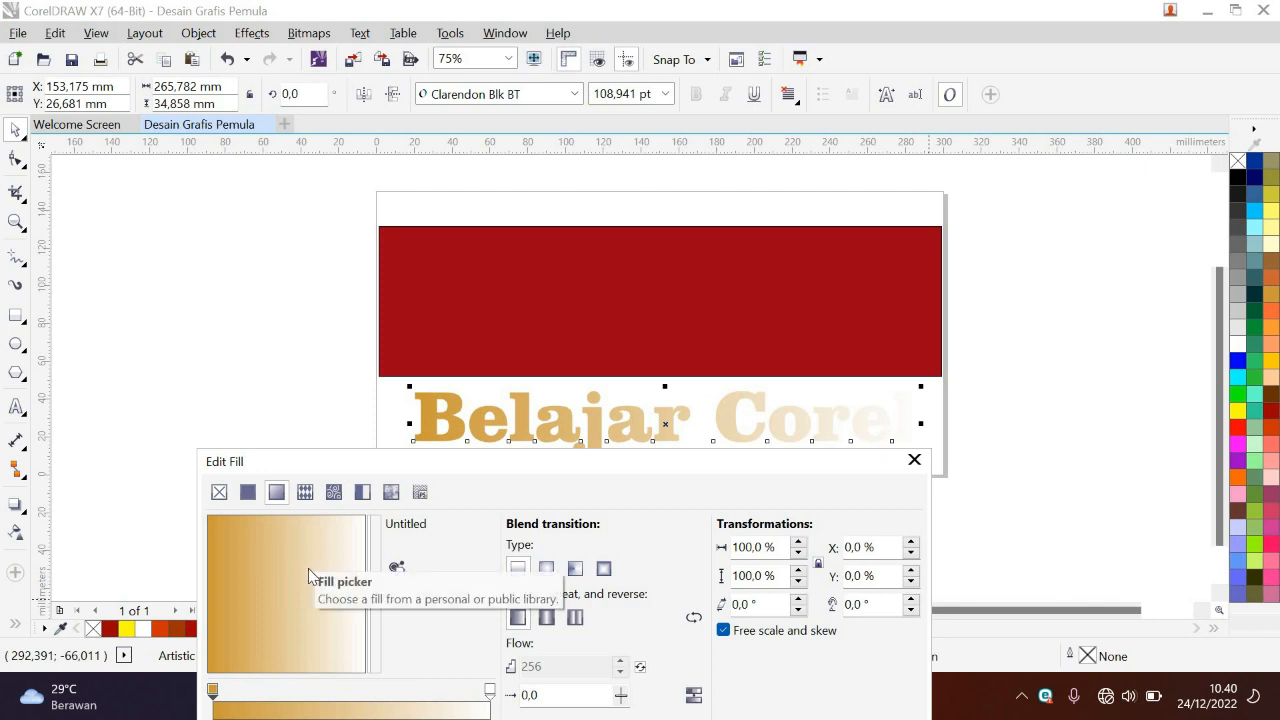
{"action": "left_click_drag", "start_coordinate": [308, 568], "coordinate": [290, 640]}
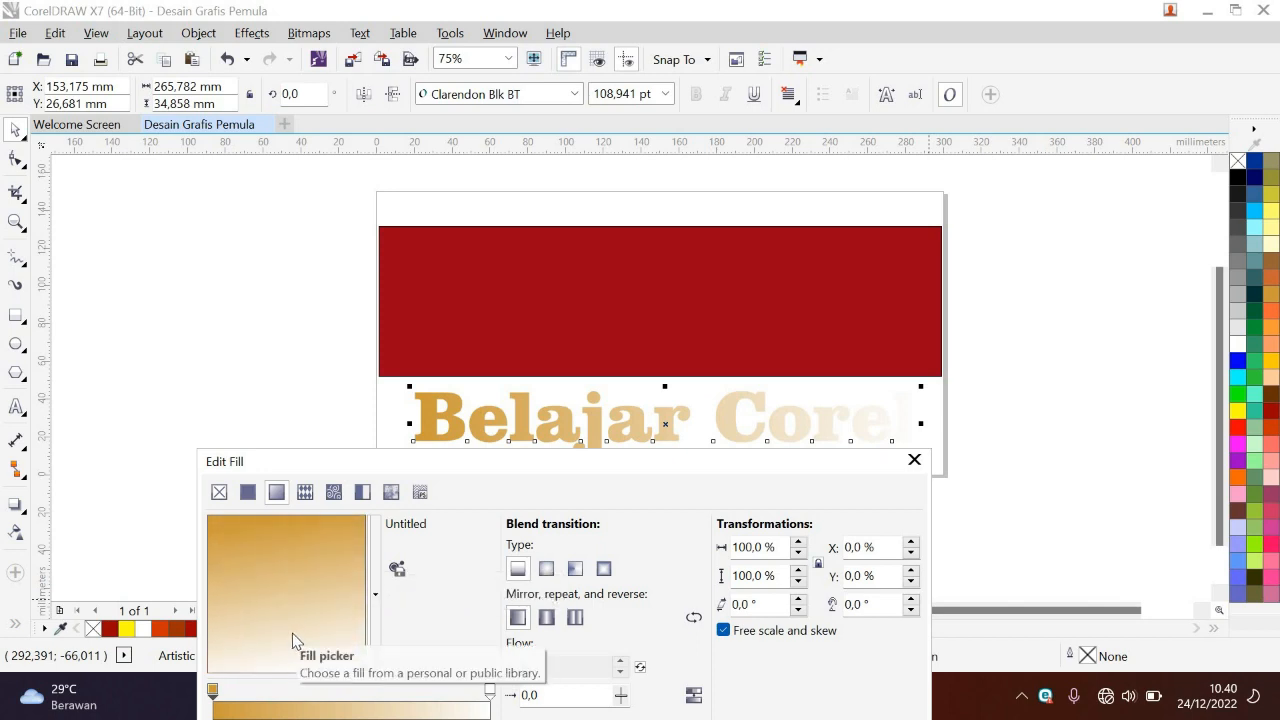
{"action": "left_click_drag", "start_coordinate": [429, 469], "coordinate": [437, 286]}
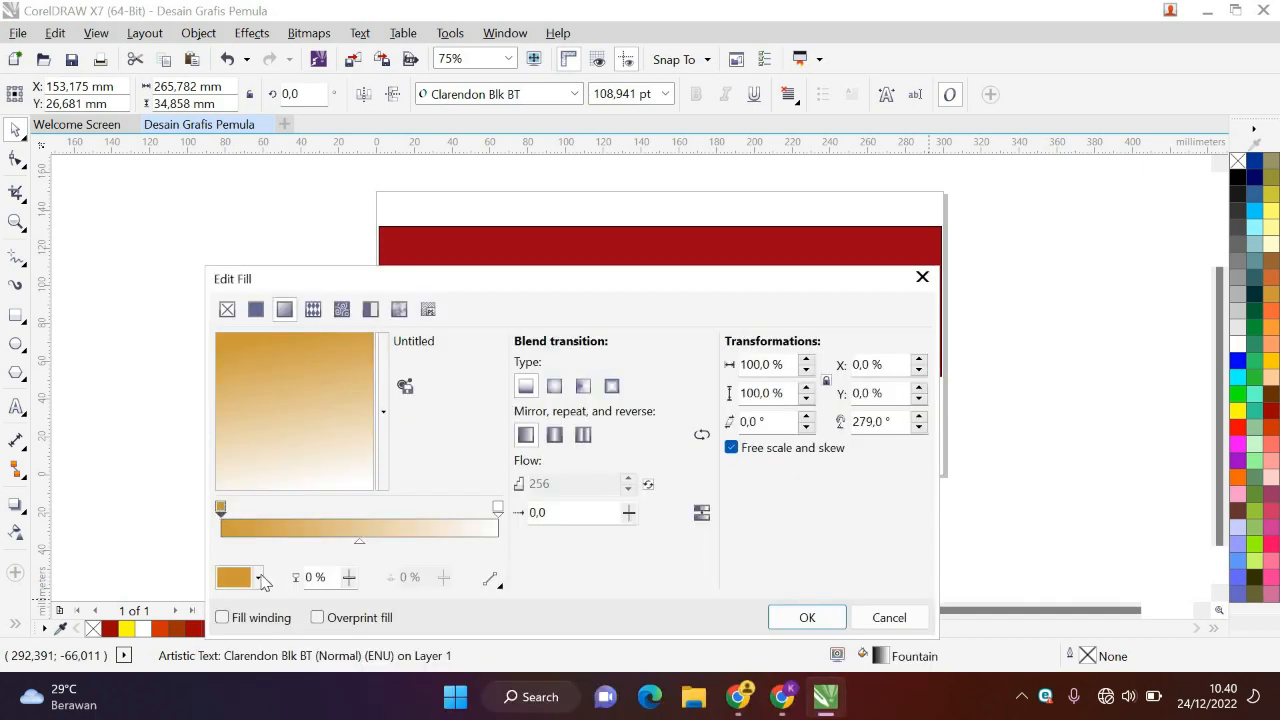
Change the gradient's start color to yellow #FFFF00 and apply the fill to the upper text.
{"action": "left_click", "coordinate": [258, 577]}
{"action": "left_click", "coordinate": [310, 369]}
{"action": "left_click", "coordinate": [1241, 409]}
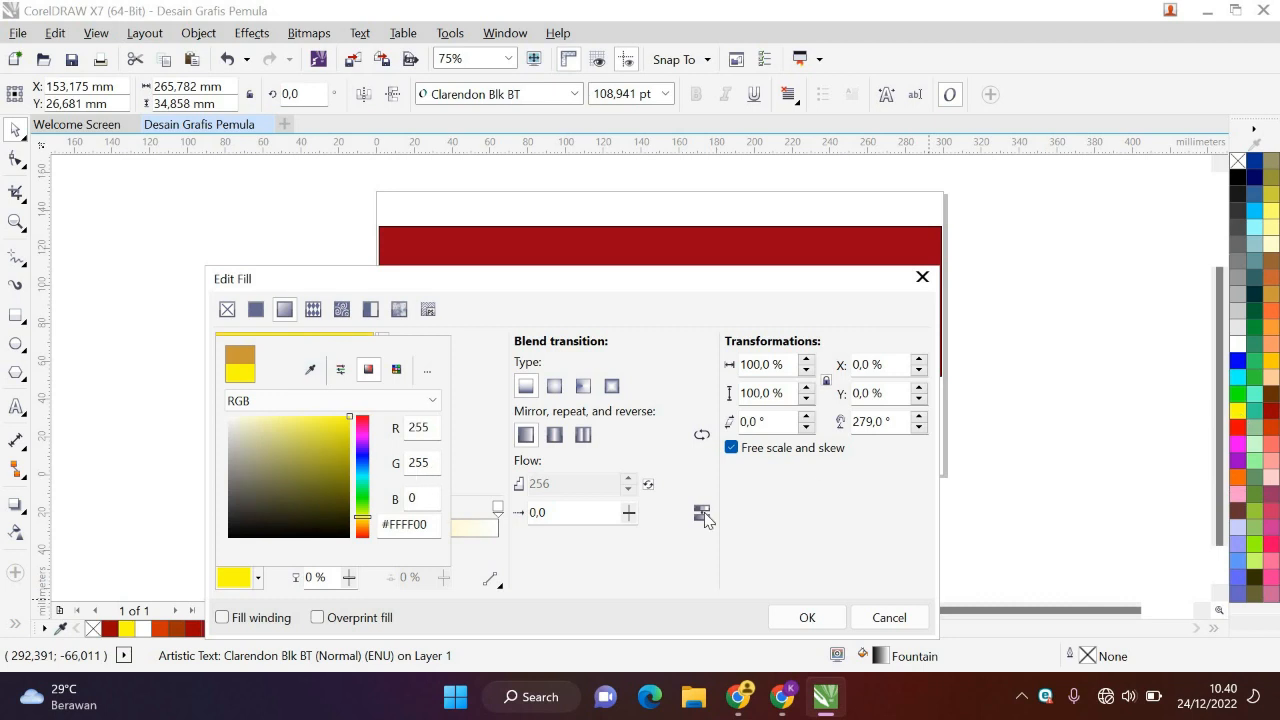
{"action": "left_click", "coordinate": [807, 617]}
{"action": "left_click_drag", "start_coordinate": [603, 448], "coordinate": [452, 423]}
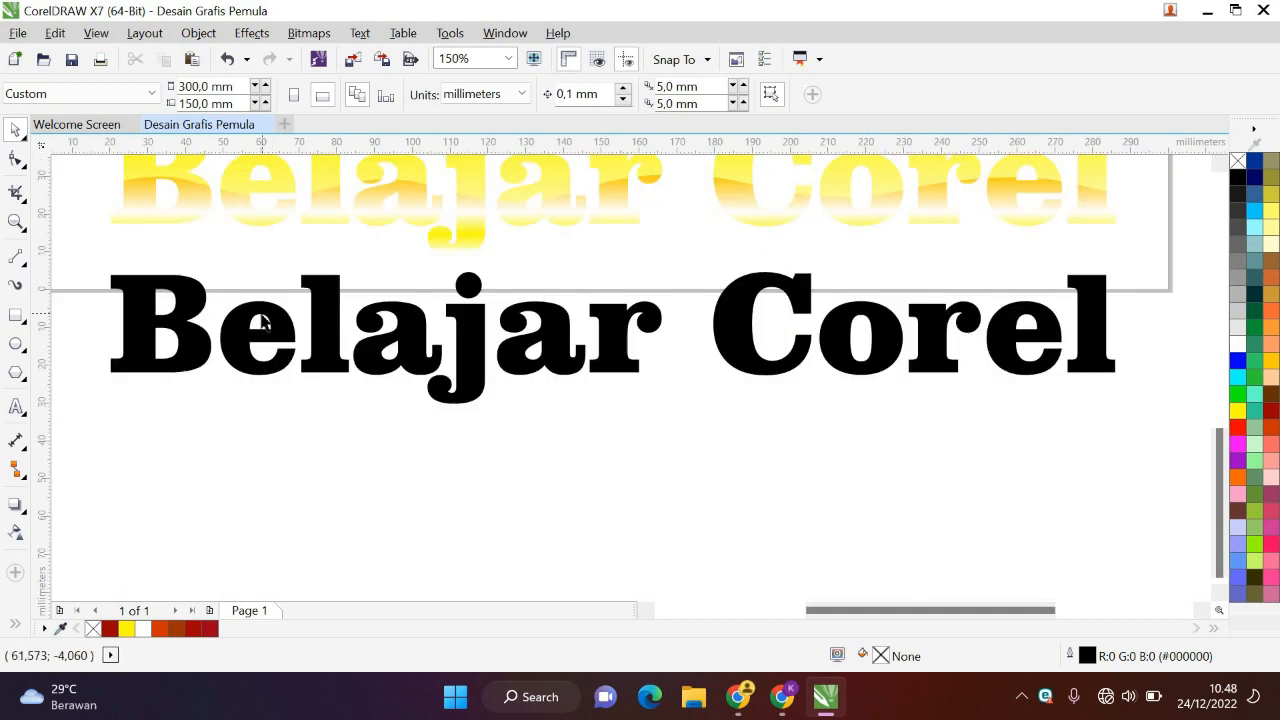
Give the black copy of the text a 1.0 mm outline.
{"action": "left_click", "coordinate": [176, 318]}
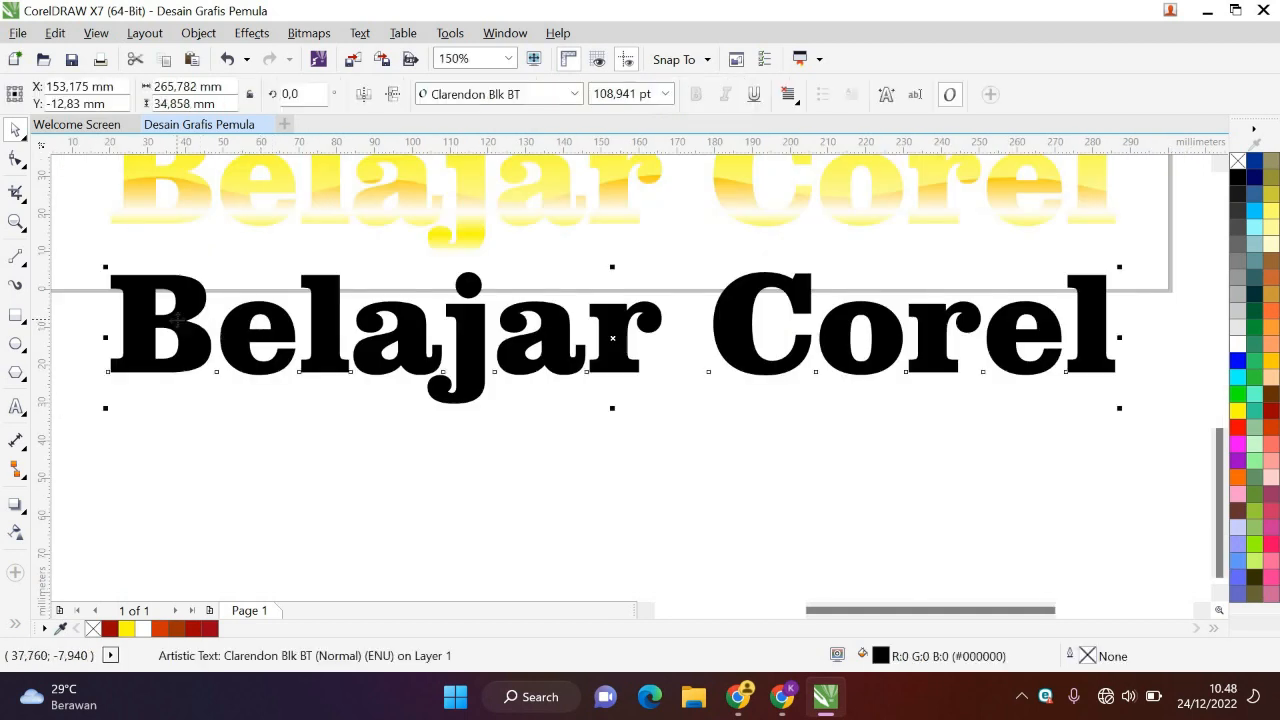
{"action": "double_click", "coordinate": [1085, 660]}
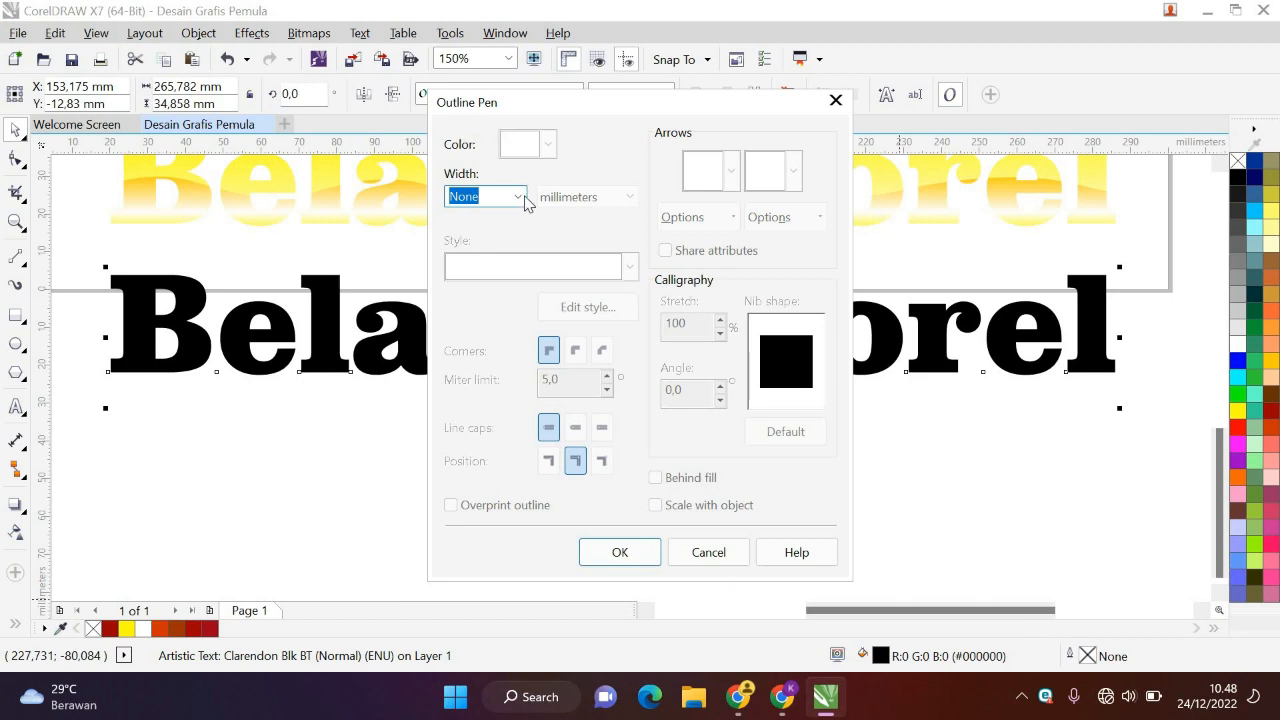
{"action": "left_click", "coordinate": [518, 197]}
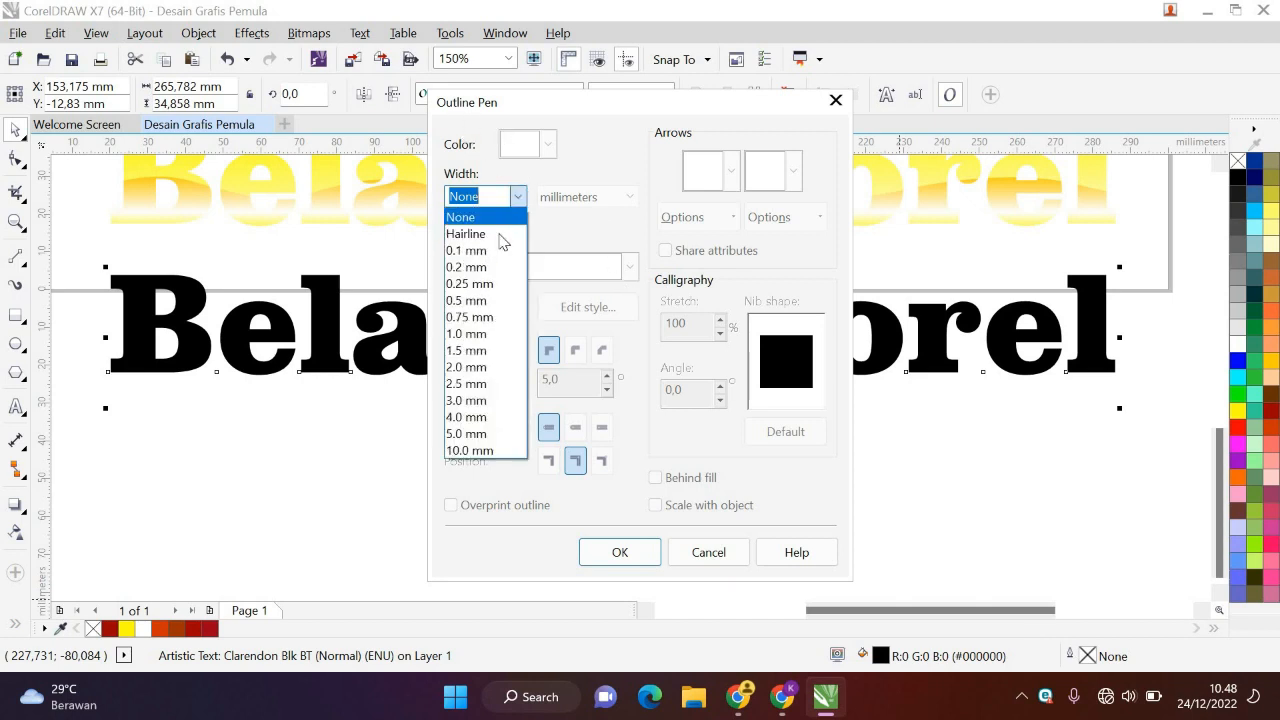
{"action": "left_click", "coordinate": [487, 334]}
{"action": "key", "text": "Return"}
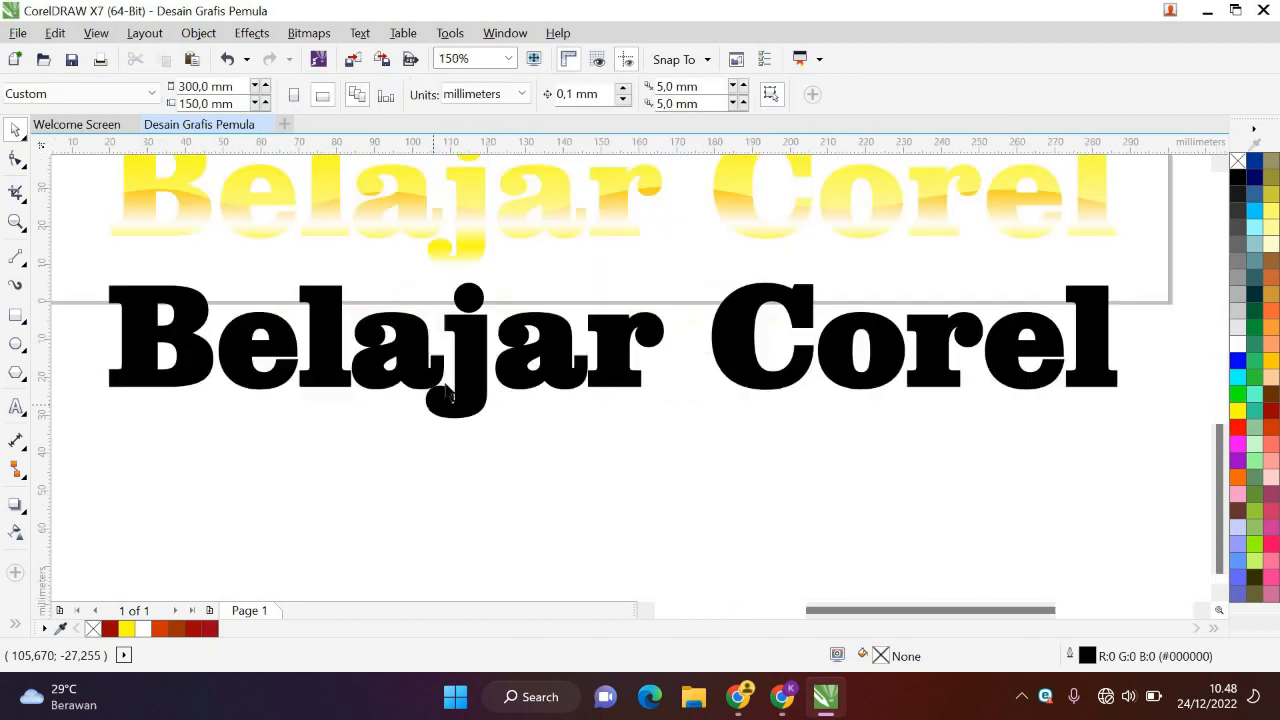
Convert the black text's outline to an object, then move the original text off it and delete that text.
{"action": "left_click", "coordinate": [198, 33]}
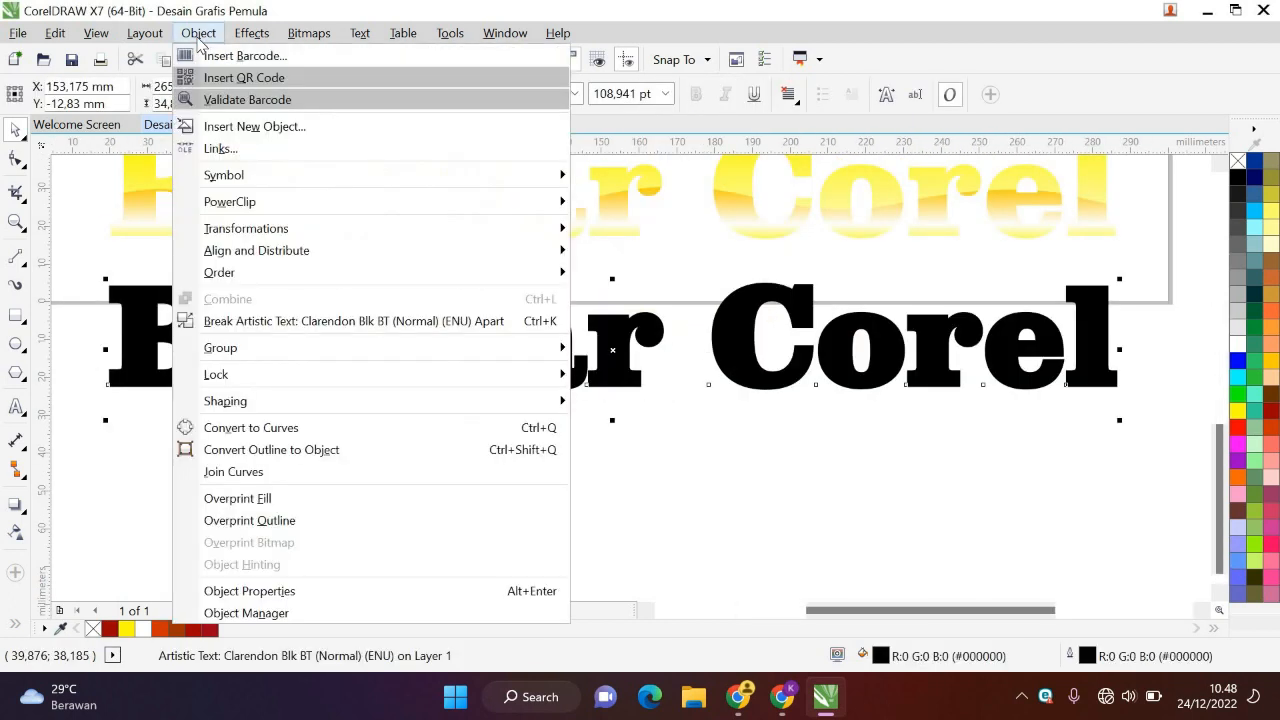
{"action": "left_click", "coordinate": [284, 455]}
{"action": "left_click_drag", "start_coordinate": [390, 390], "coordinate": [390, 545]}
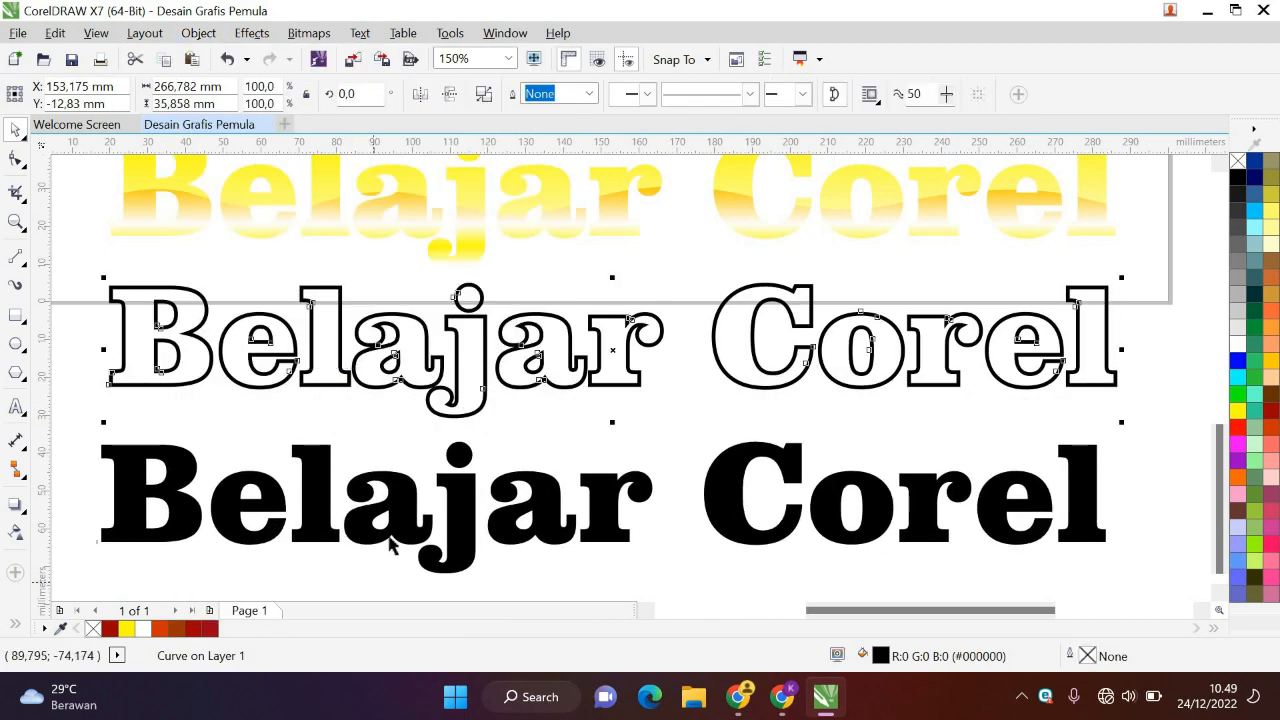
{"action": "left_click", "coordinate": [390, 543]}
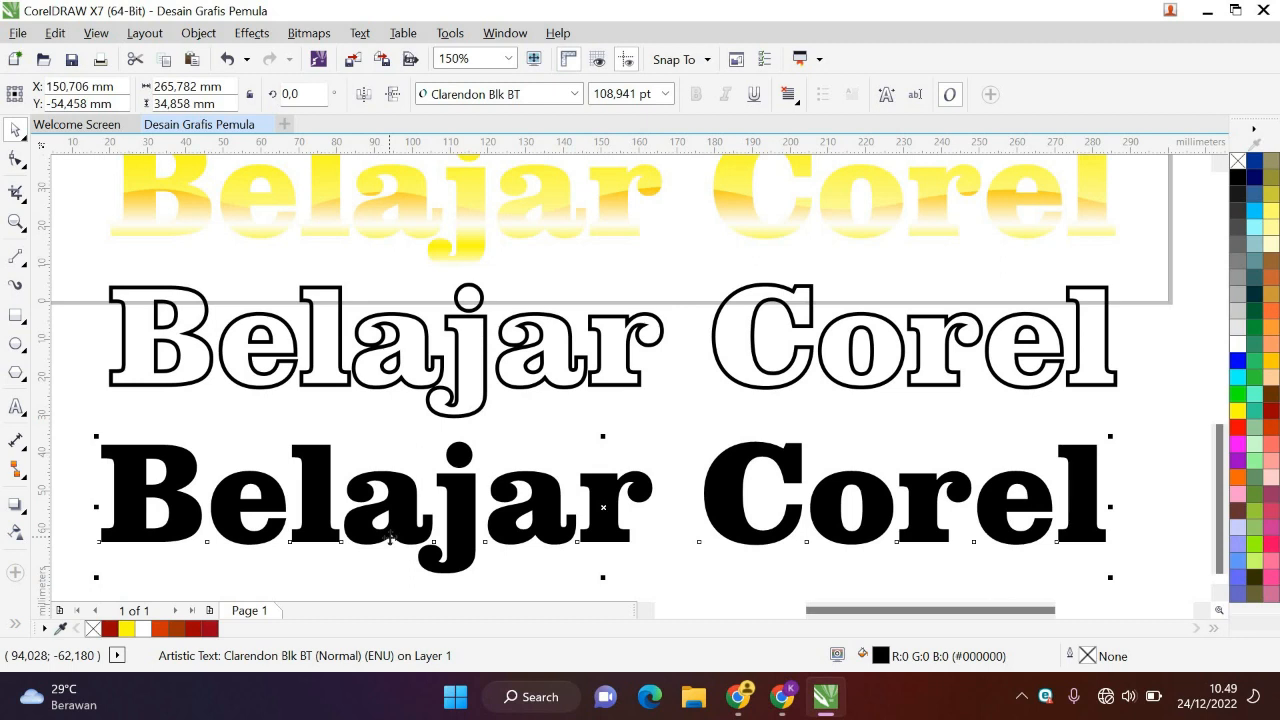
{"action": "key", "text": "Delete"}
Break the remaining outline curve of the lettering apart into separate objects.
{"action": "left_click", "coordinate": [392, 381]}
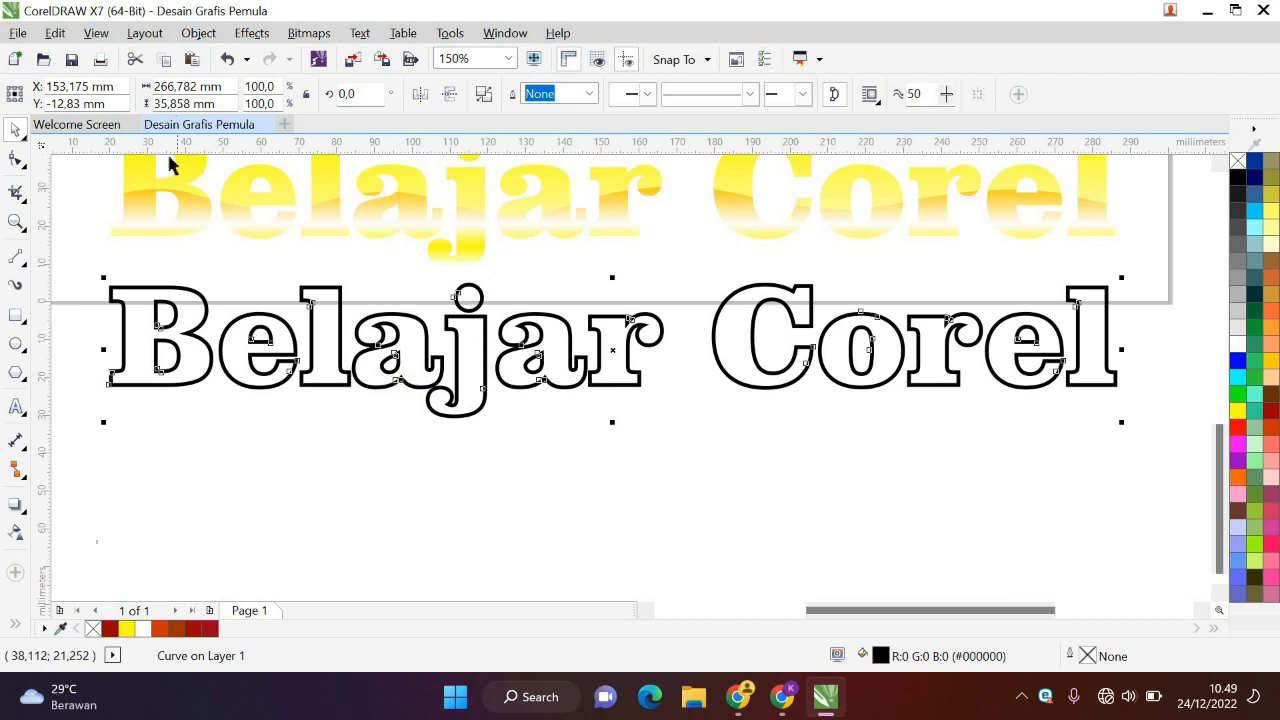
{"action": "right_click", "coordinate": [210, 368]}
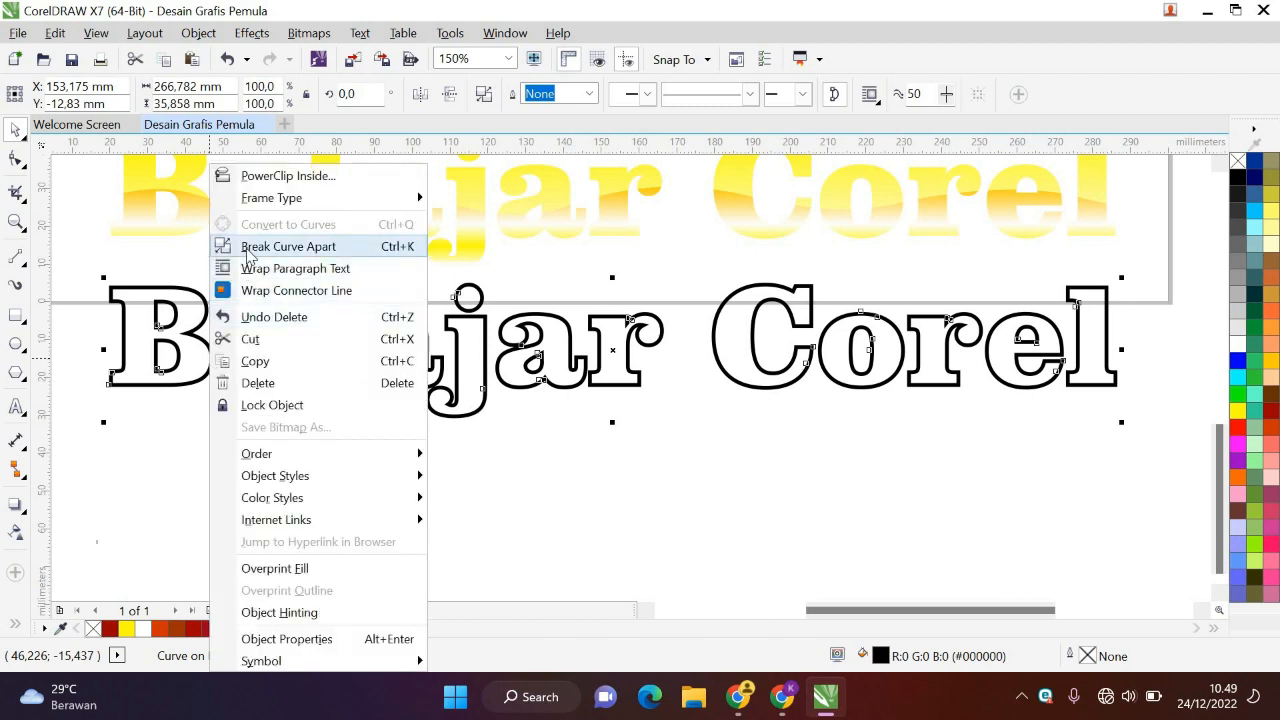
{"action": "left_click", "coordinate": [250, 250]}
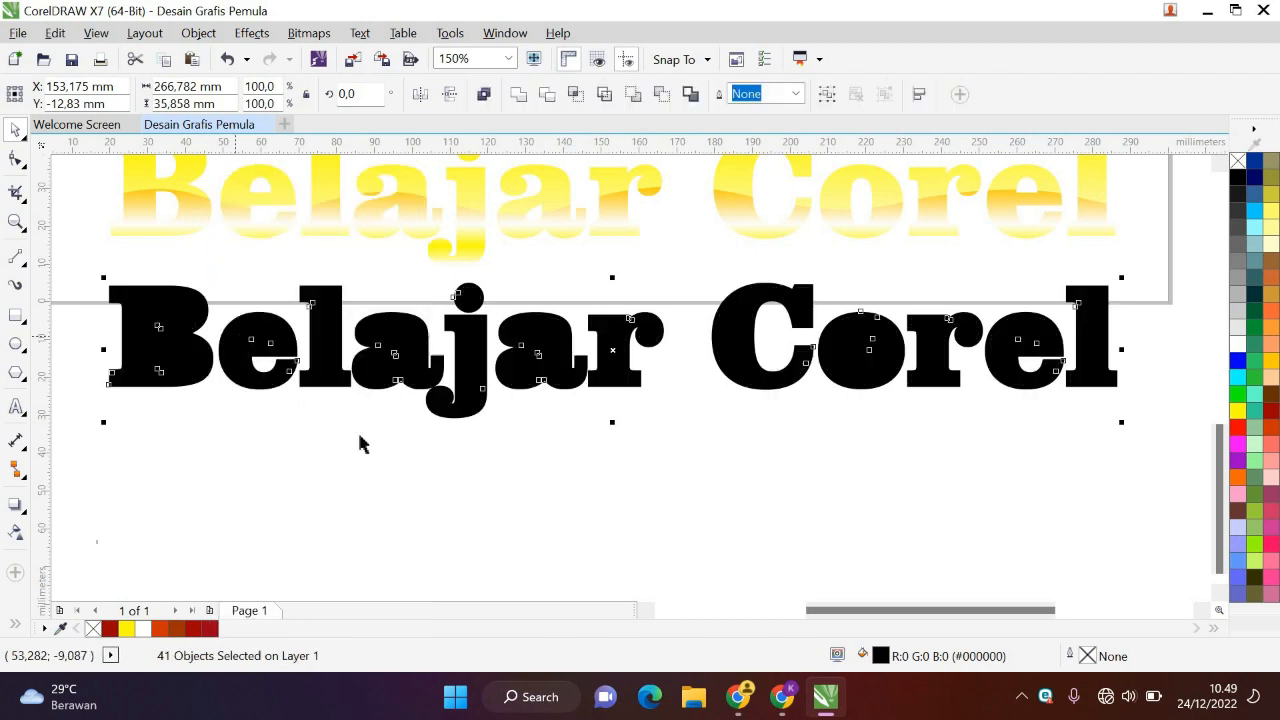
{"action": "left_click", "coordinate": [802, 388]}
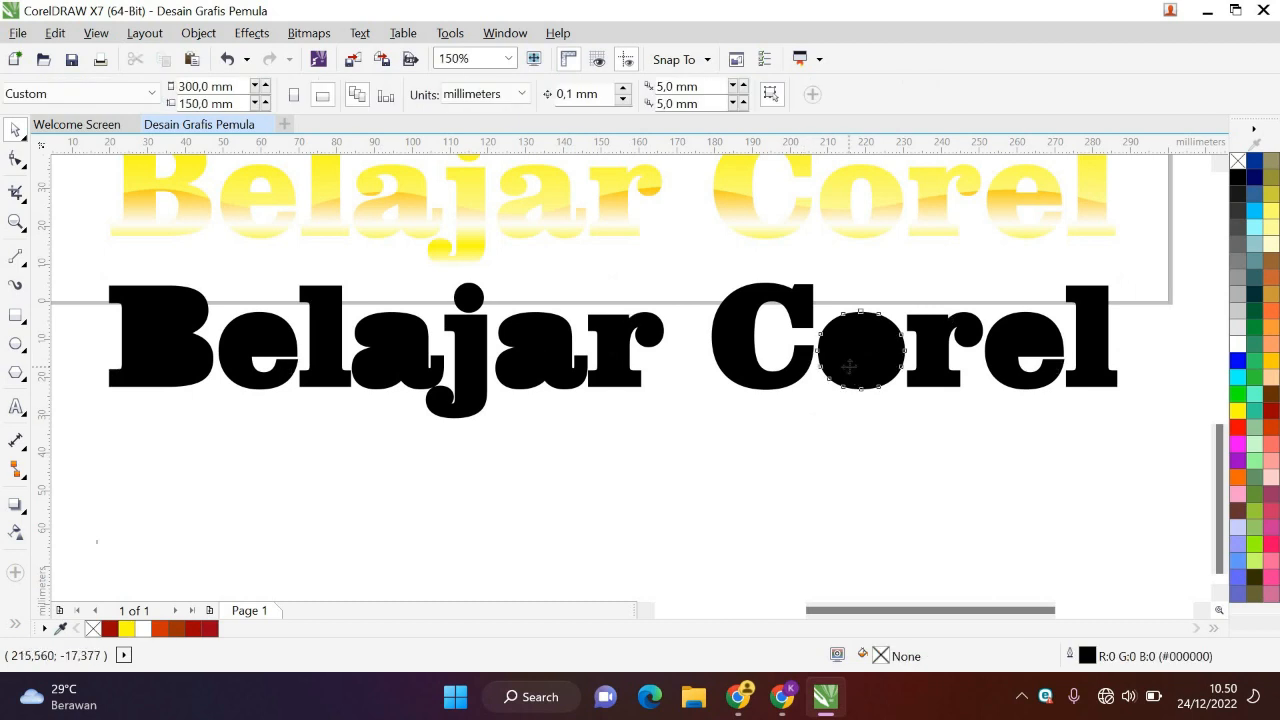
Combine the separate pieces of the black letter B into one hollow outline curve.
{"action": "left_click", "coordinate": [842, 348]}
{"action": "left_click", "coordinate": [113, 386]}
{"action": "left_click_drag", "start_coordinate": [120, 372], "coordinate": [70, 260]}
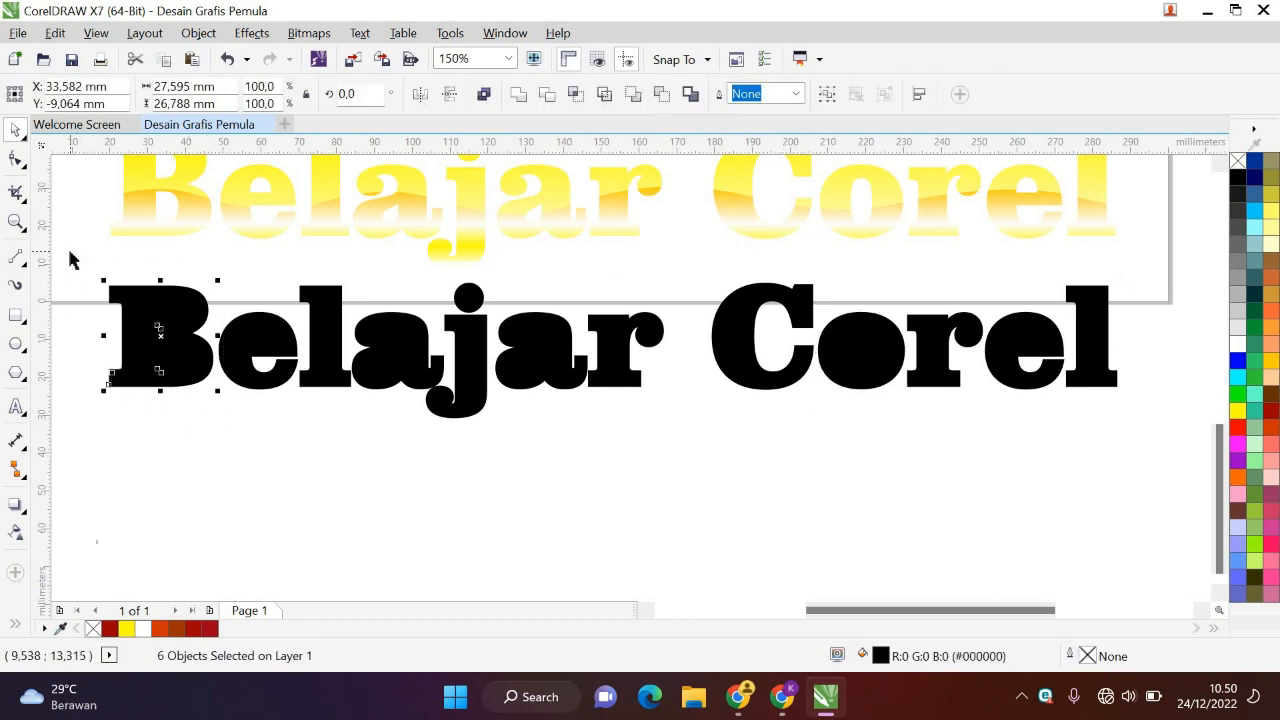
{"action": "left_click", "coordinate": [486, 95]}
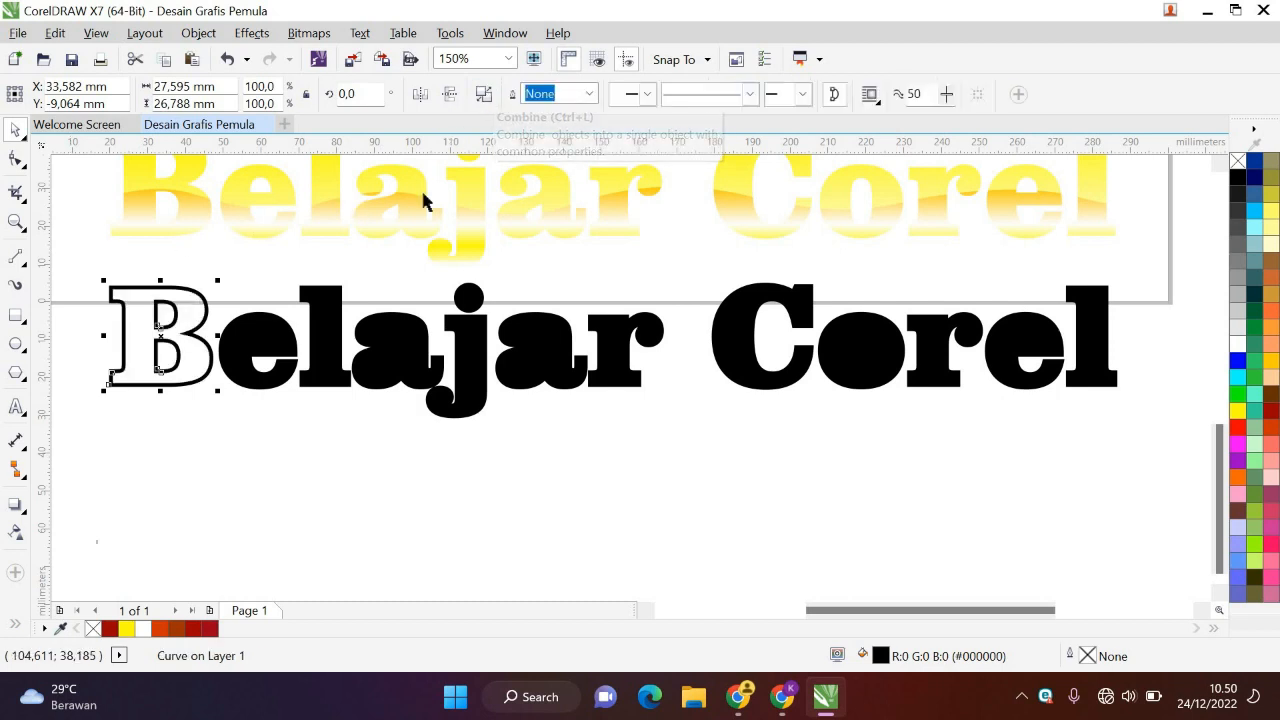
Combine the pieces of the black letters e and l into hollow outline curves.
{"action": "left_click", "coordinate": [288, 421]}
{"action": "left_click_drag", "start_coordinate": [208, 298], "coordinate": [206, 294]}
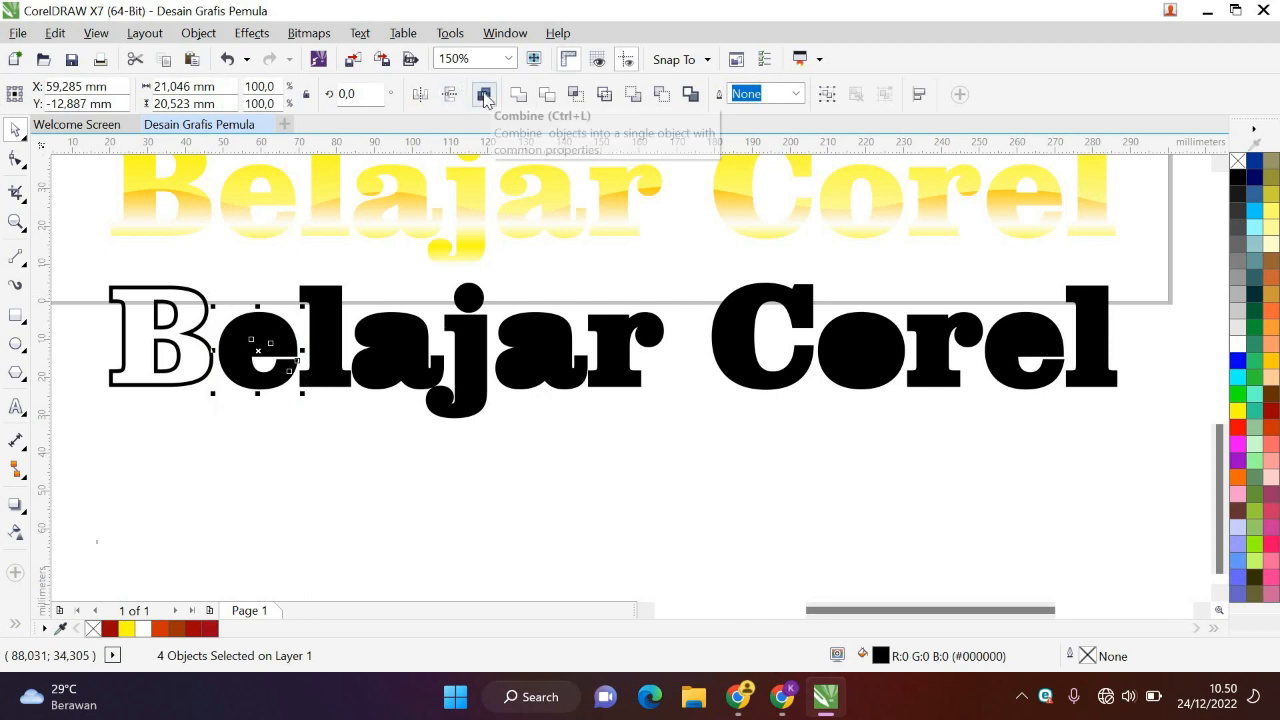
{"action": "left_click", "coordinate": [486, 95]}
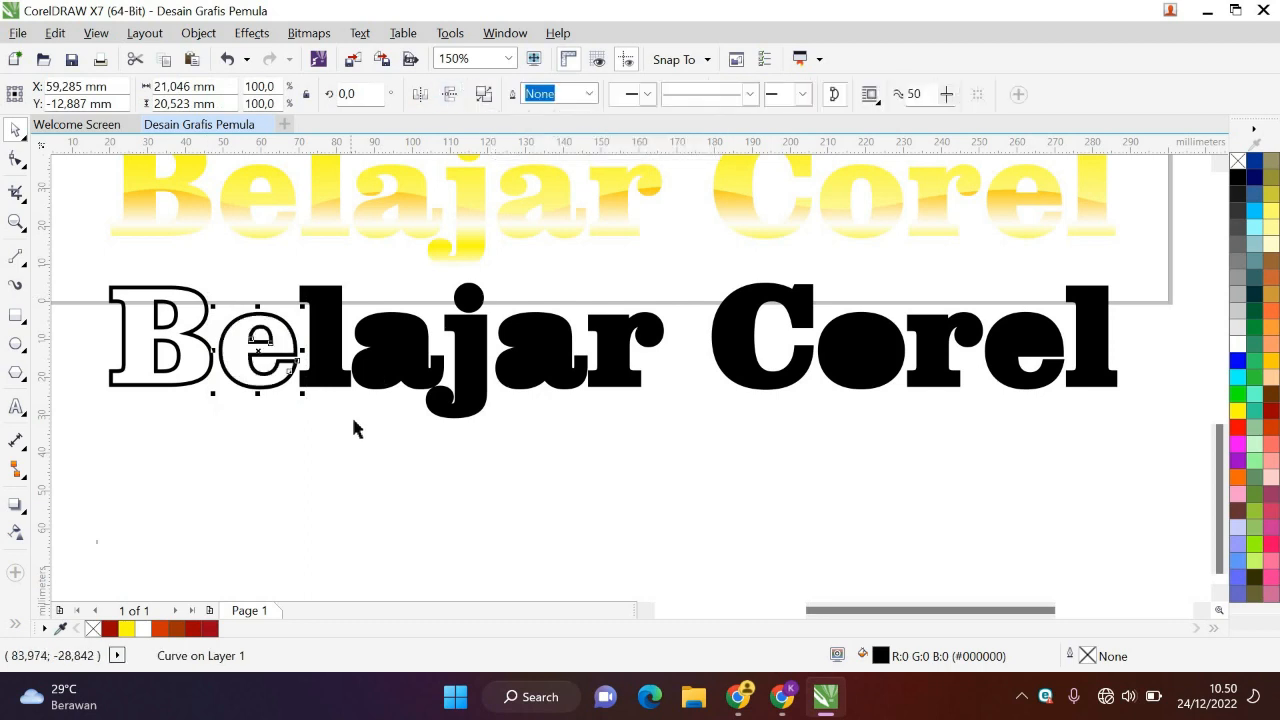
{"action": "left_click", "coordinate": [378, 434]}
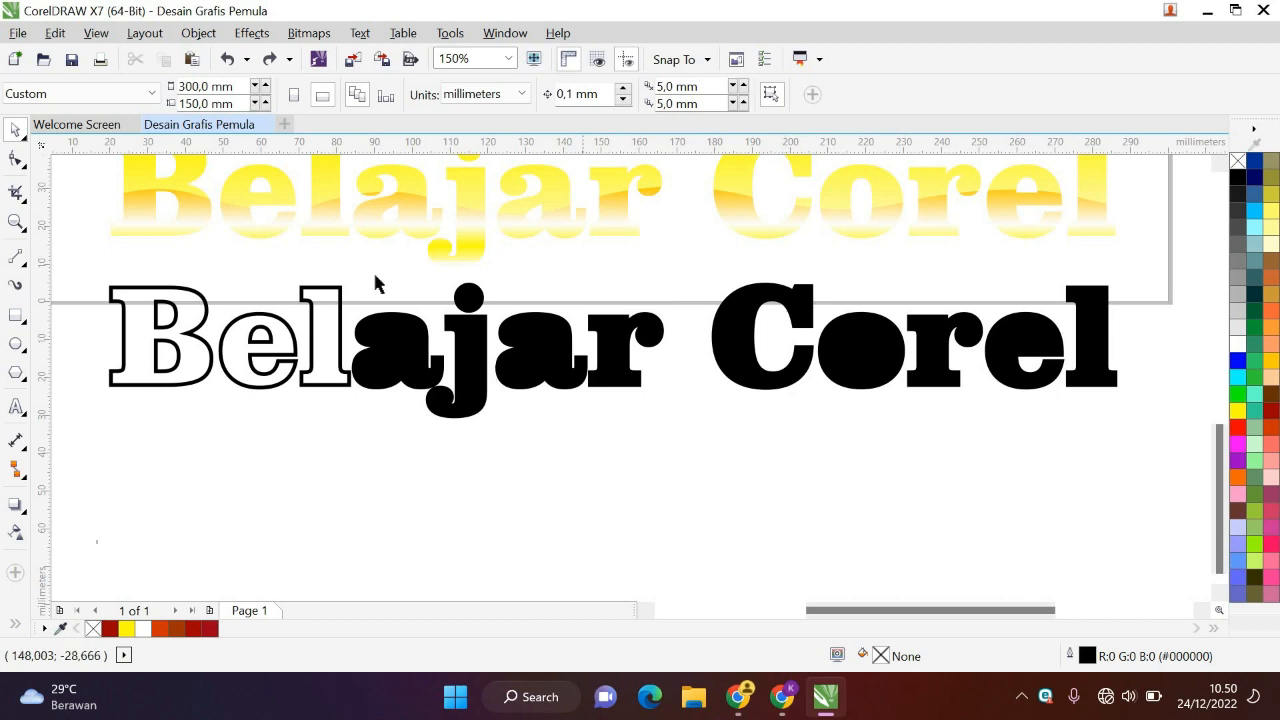
Combine the pieces of the first black a and the j, including its dot, into one outline curve.
{"action": "left_click_drag", "start_coordinate": [369, 372], "coordinate": [371, 373]}
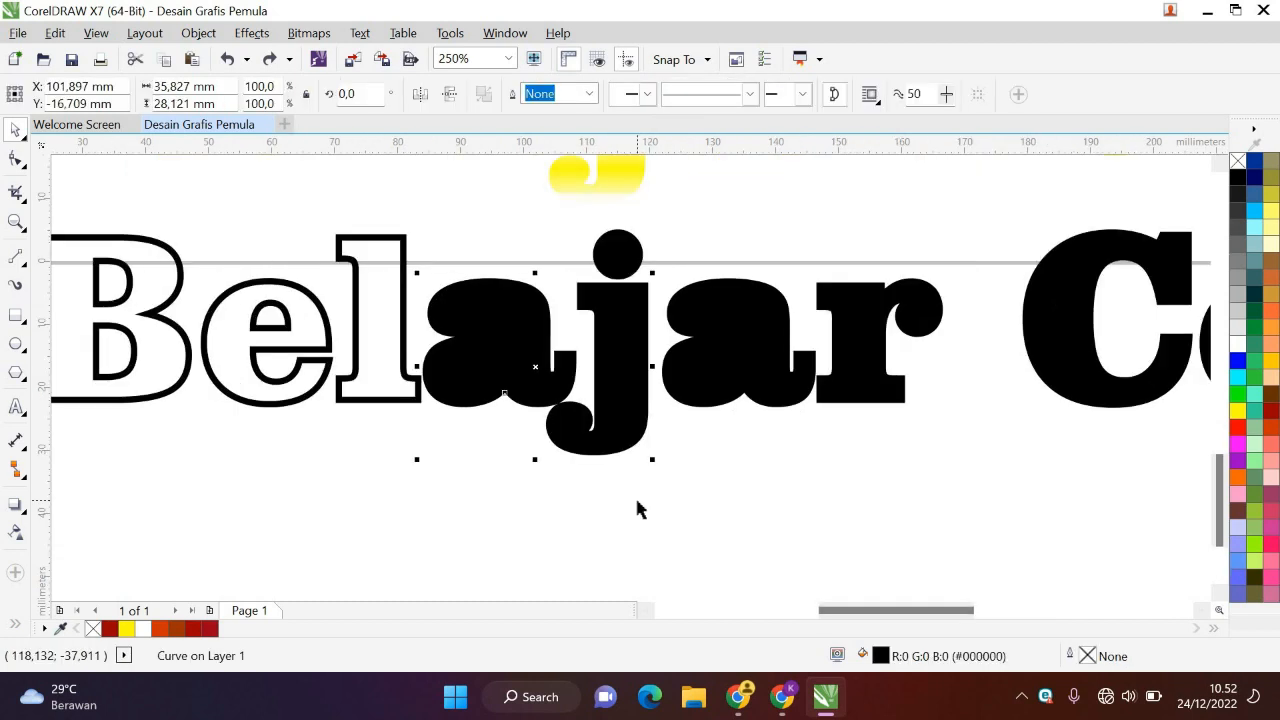
{"action": "left_click", "coordinate": [637, 497]}
{"action": "left_click_drag", "start_coordinate": [511, 441], "coordinate": [403, 194]}
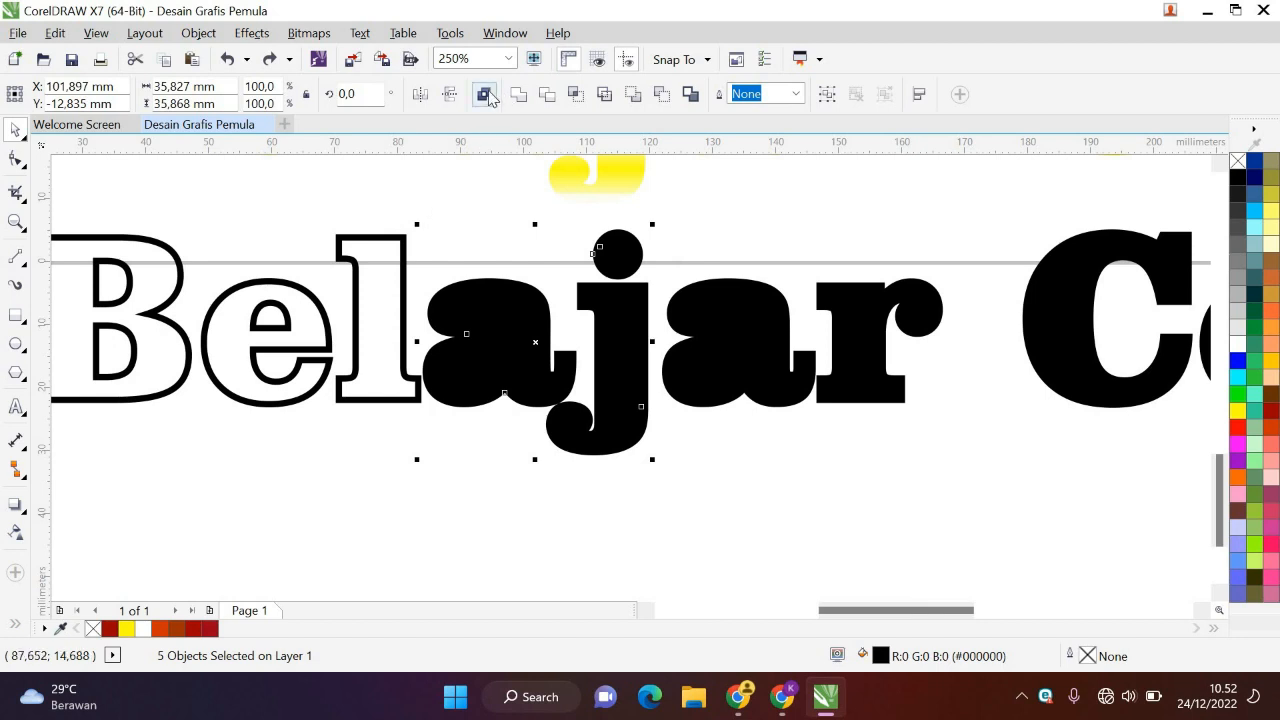
{"action": "left_click", "coordinate": [484, 93]}
{"action": "left_click", "coordinate": [754, 434]}
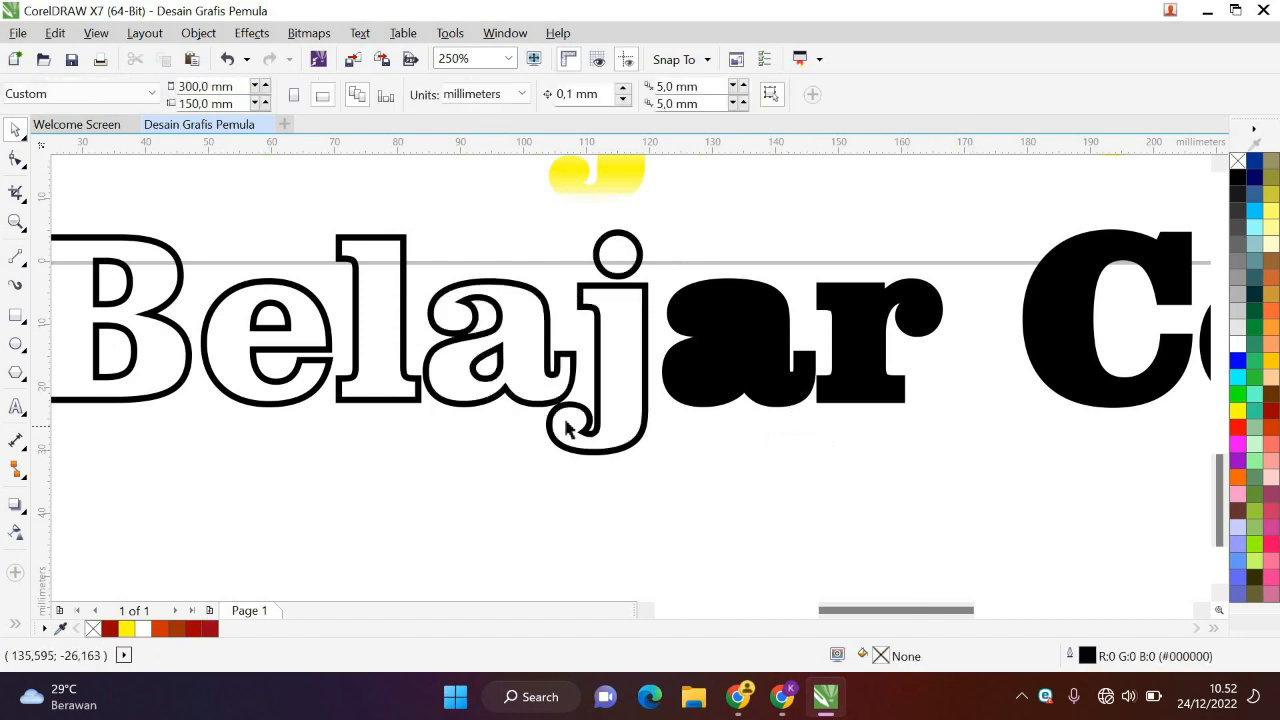
Combine the pieces of the remaining black letters, "ar Corel", into hollow outline curves.
{"action": "left_click", "coordinate": [549, 322]}
{"action": "scroll", "coordinate": [585, 360], "scroll_direction": "down", "scroll_amount": 3}
{"action": "left_click", "coordinate": [586, 372]}
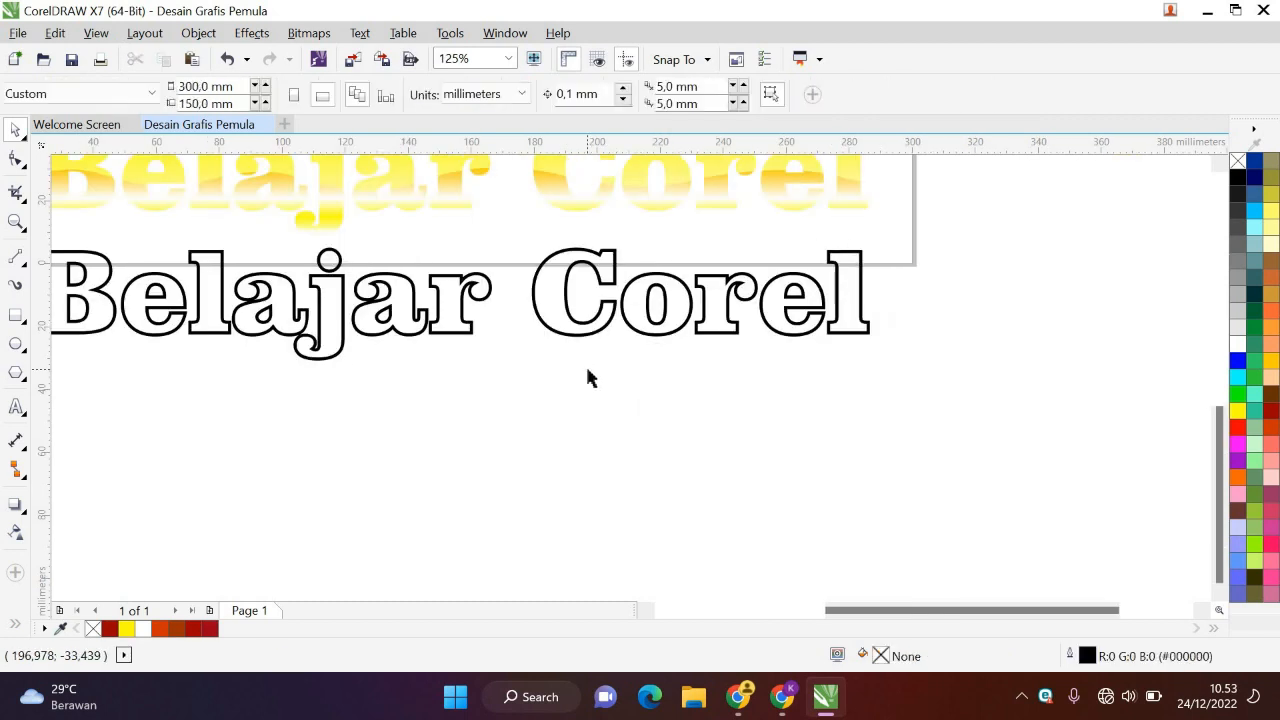
{"action": "scroll", "coordinate": [654, 426], "scroll_direction": "down", "scroll_amount": 1}
{"action": "scroll", "coordinate": [357, 380], "scroll_direction": "up", "scroll_amount": 1}
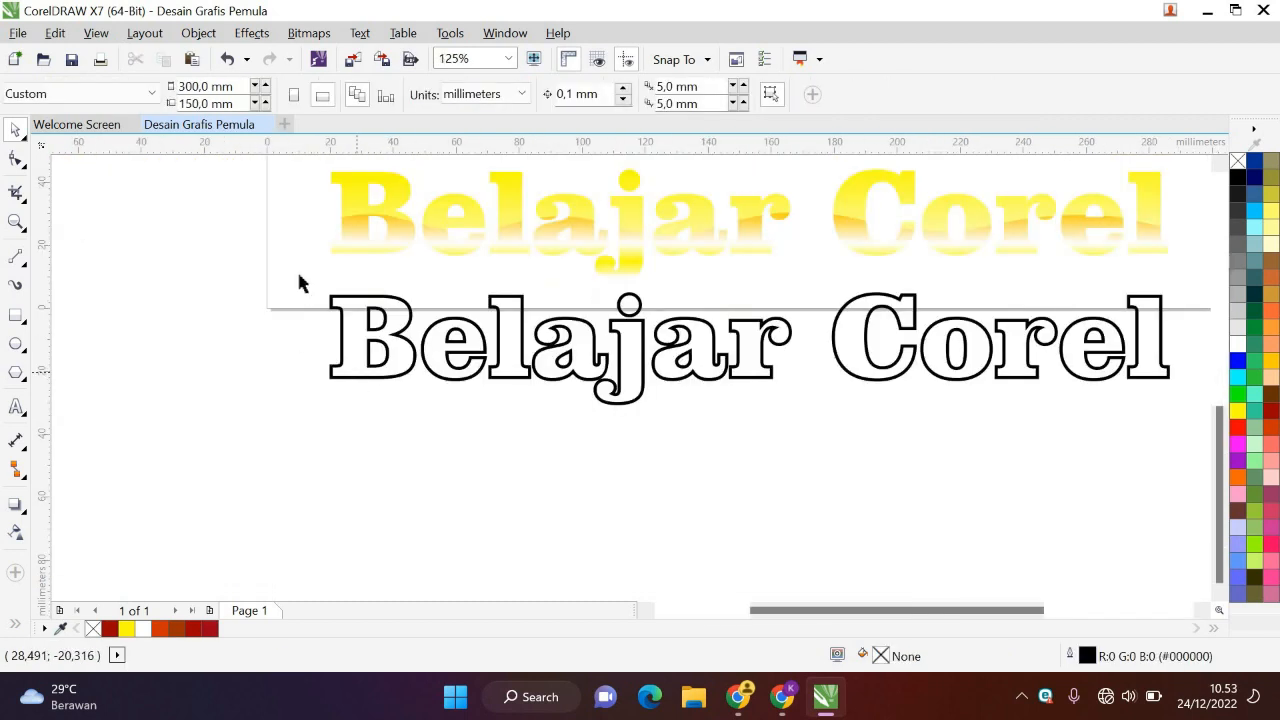
Change the B outline's fill to a conical fountain fill with a 2.0% horizontal offset.
{"action": "left_click_drag", "start_coordinate": [289, 268], "coordinate": [421, 414]}
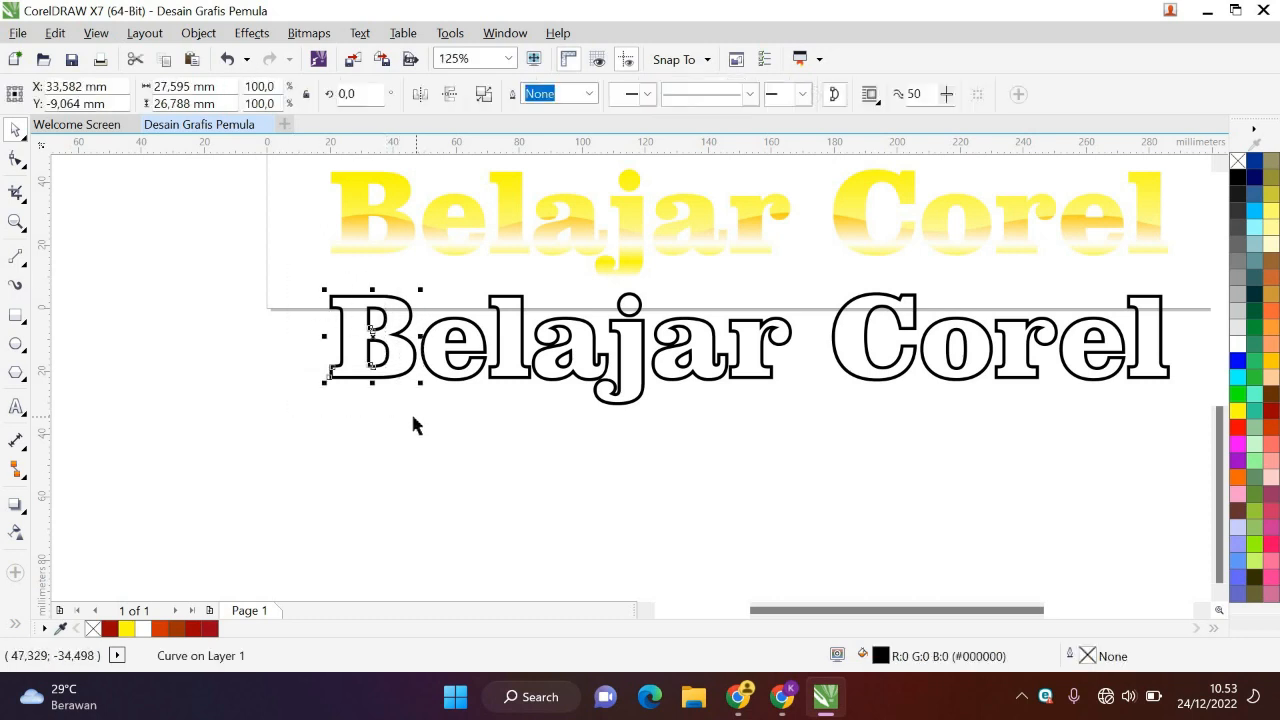
{"action": "double_click", "coordinate": [881, 655]}
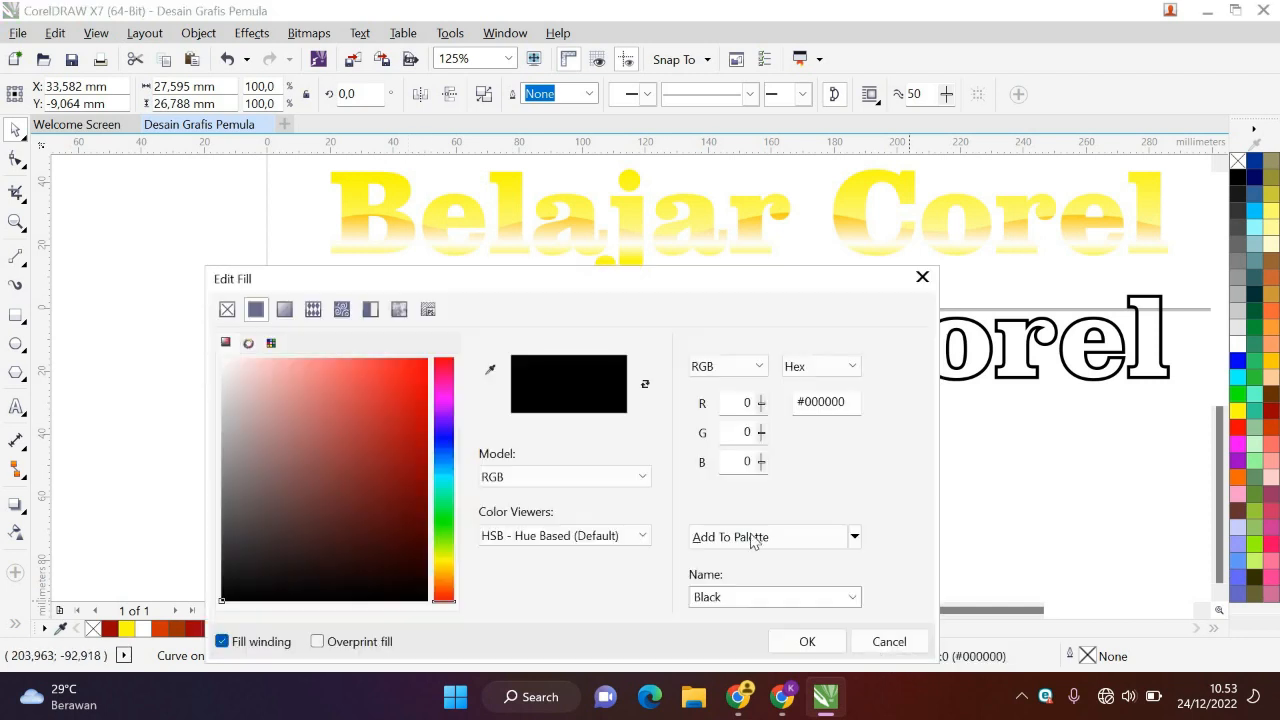
{"action": "left_click", "coordinate": [284, 311]}
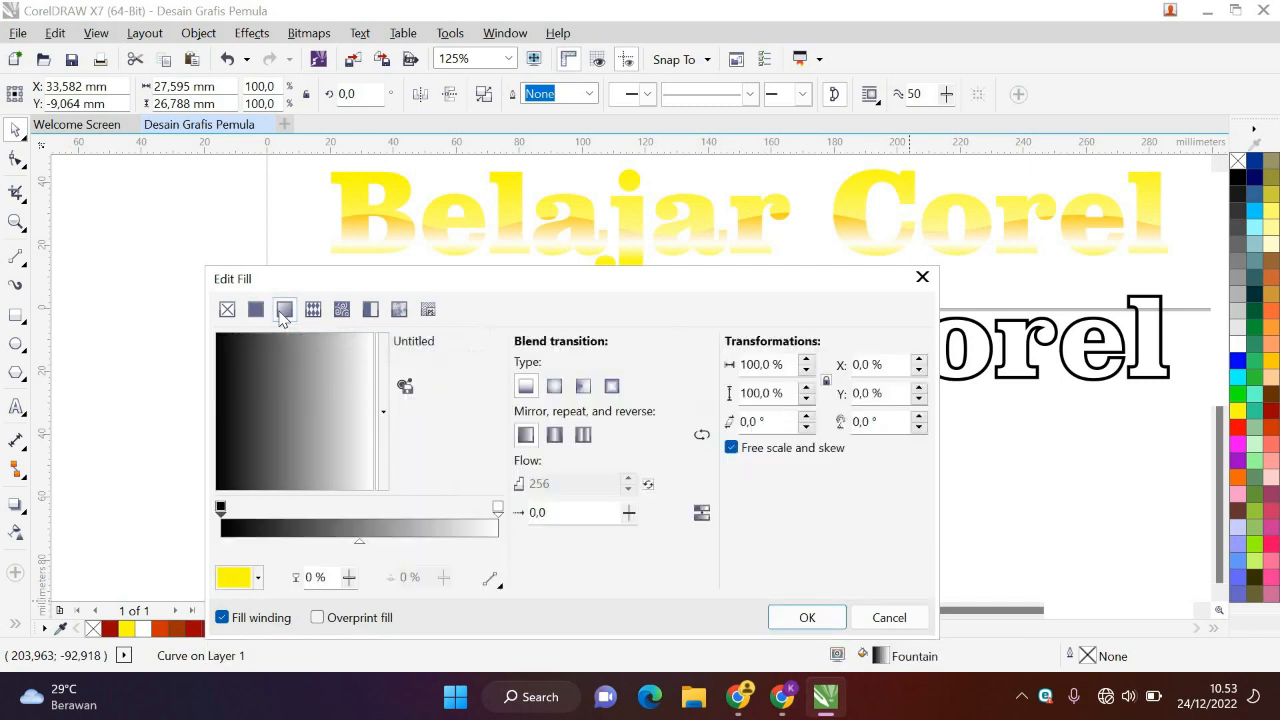
{"action": "left_click", "coordinate": [583, 385]}
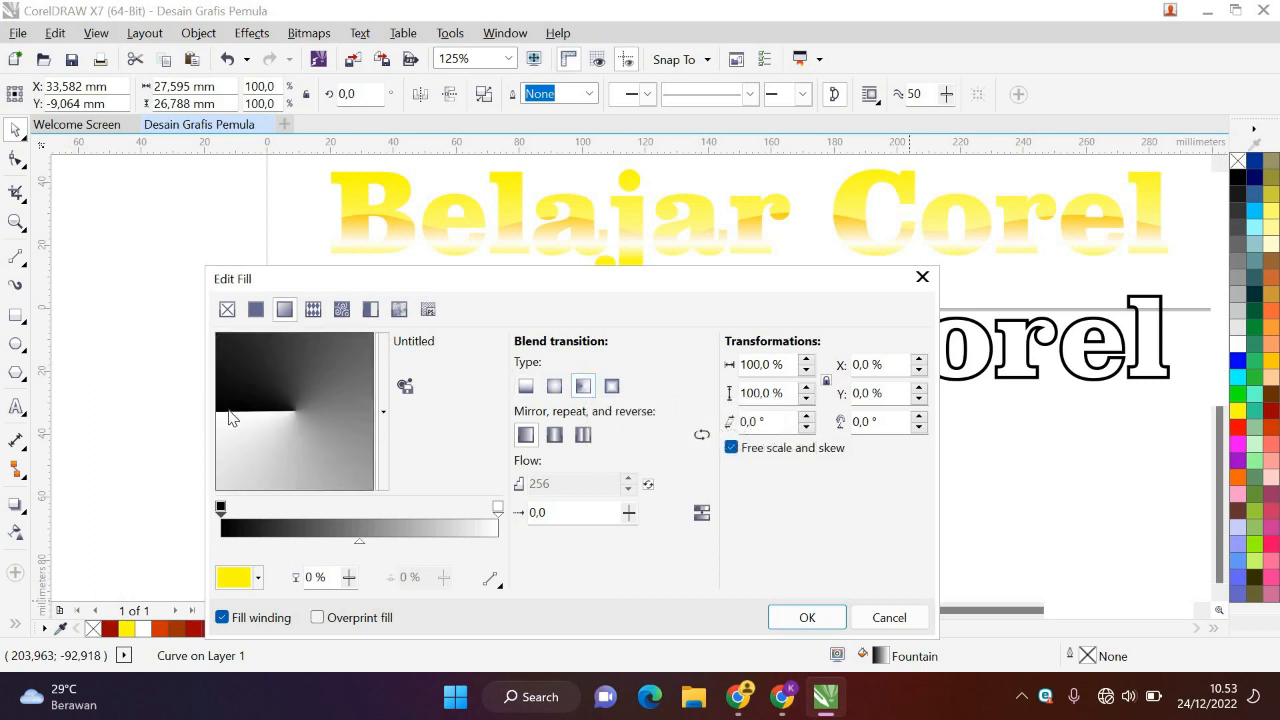
{"action": "left_click_drag", "start_coordinate": [229, 417], "coordinate": [233, 417]}
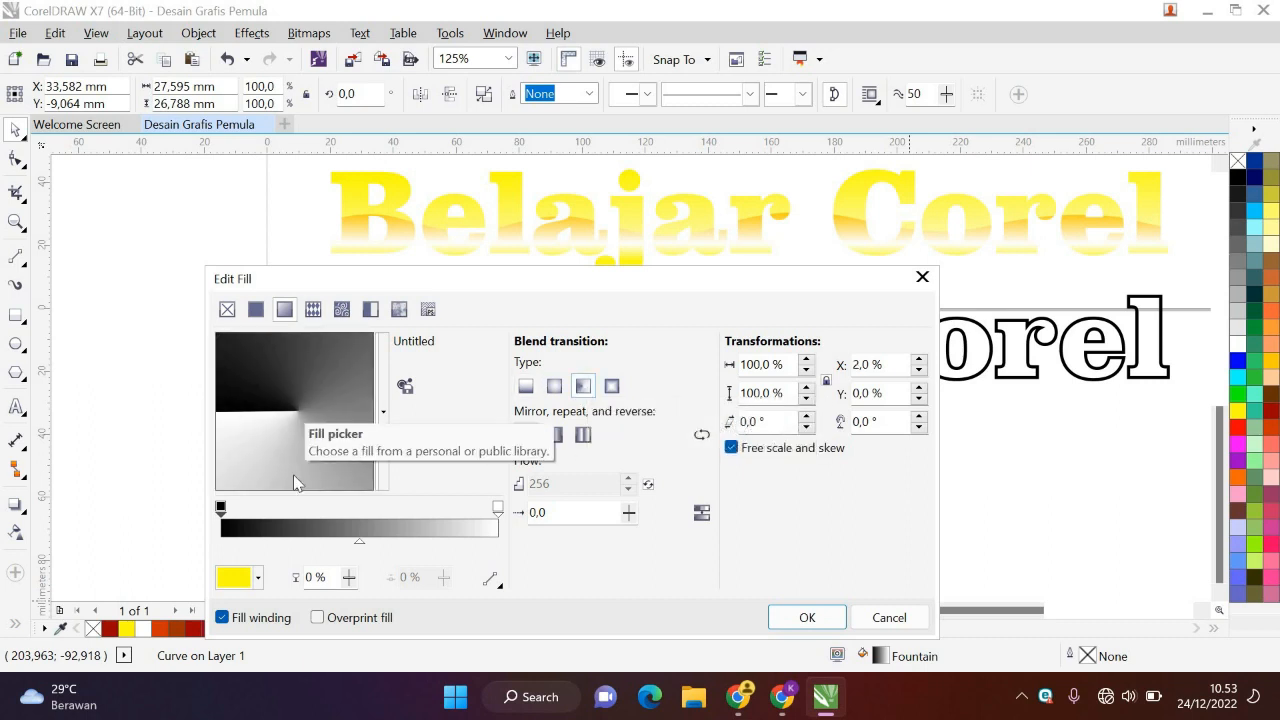
Set the conical gradient's start color to gold #CC9933, sampled from the color palette.
{"action": "left_click", "coordinate": [221, 507]}
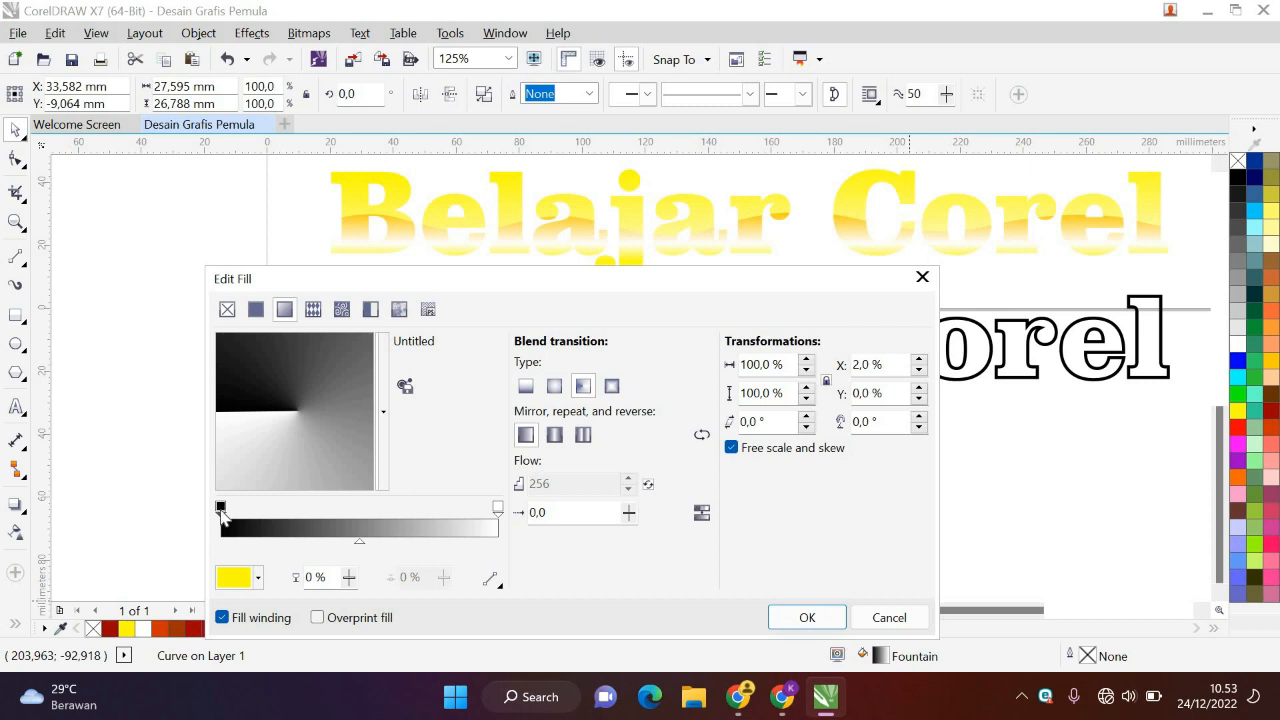
{"action": "left_click", "coordinate": [257, 578]}
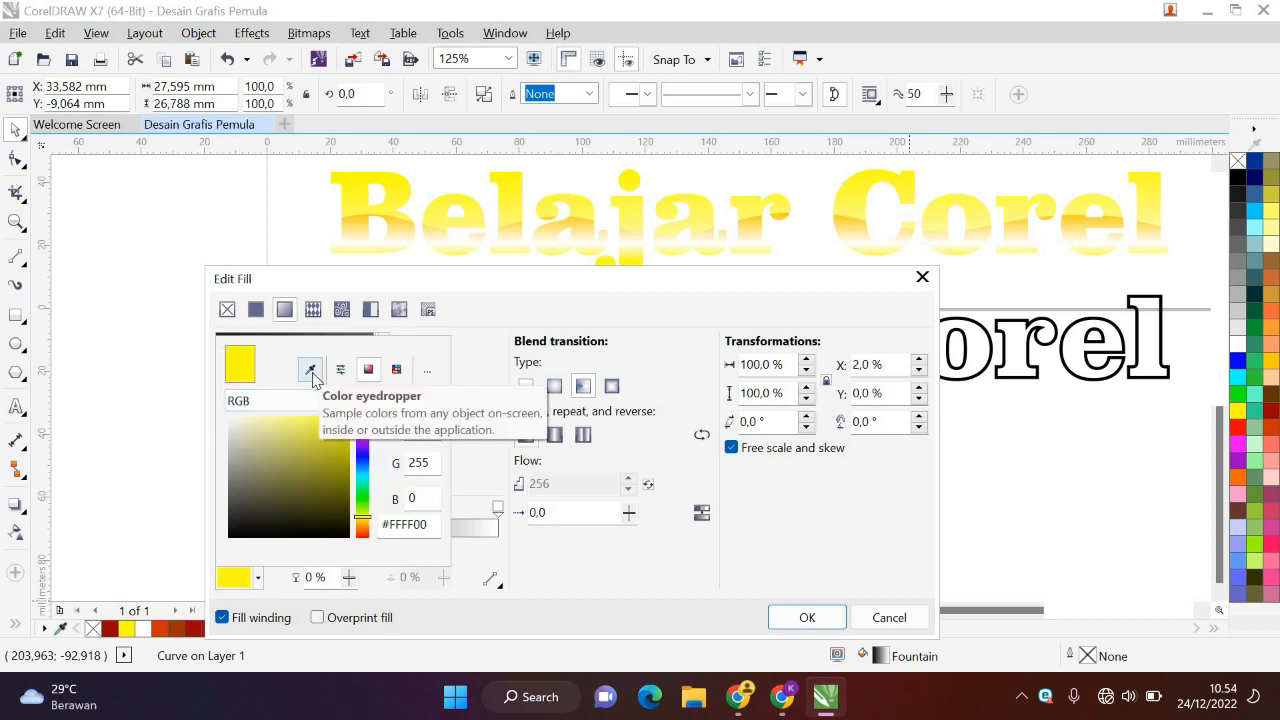
{"action": "left_click", "coordinate": [312, 372]}
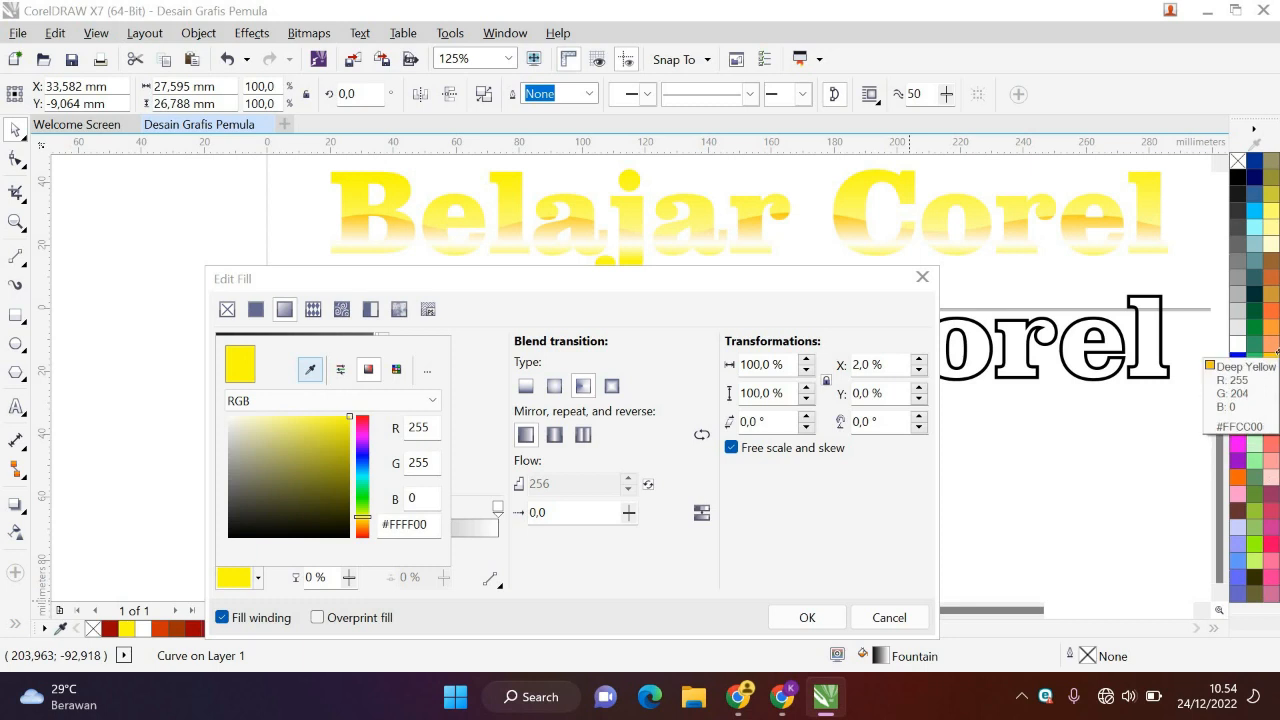
{"action": "left_click", "coordinate": [1272, 298]}
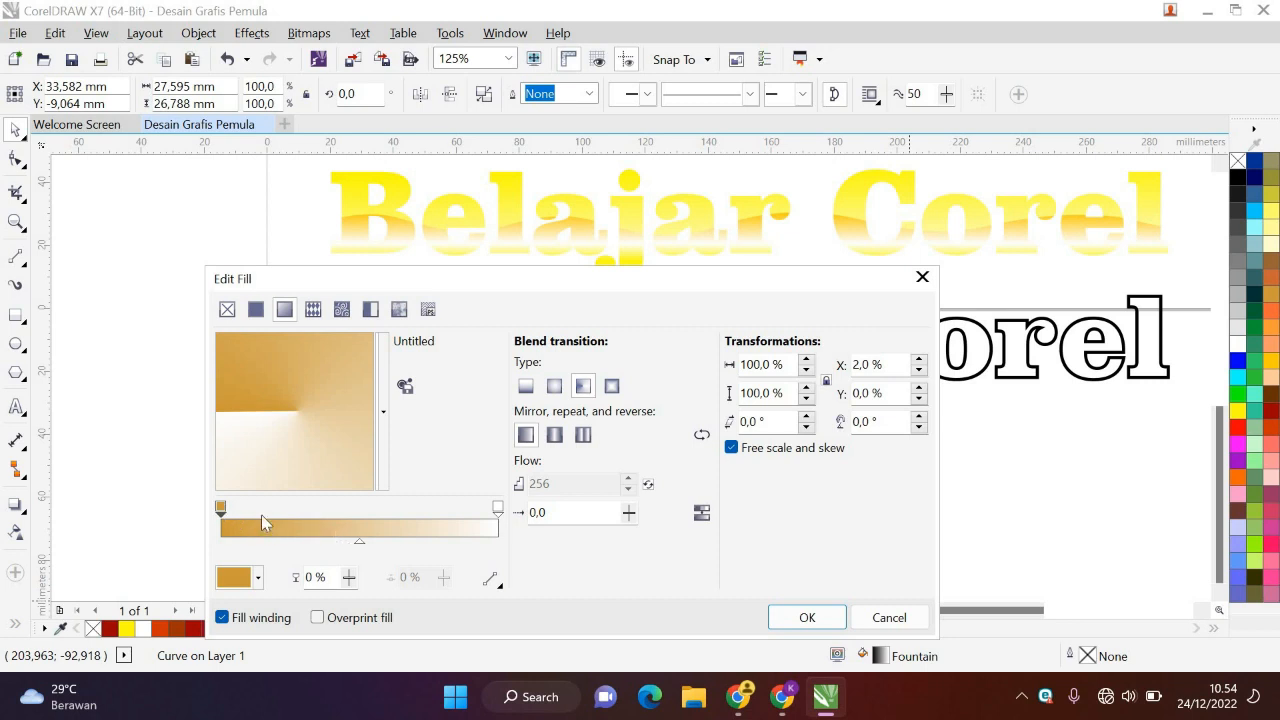
Add a gradient node at 16% and color it yellow #FFFF00.
{"action": "double_click", "coordinate": [265, 520]}
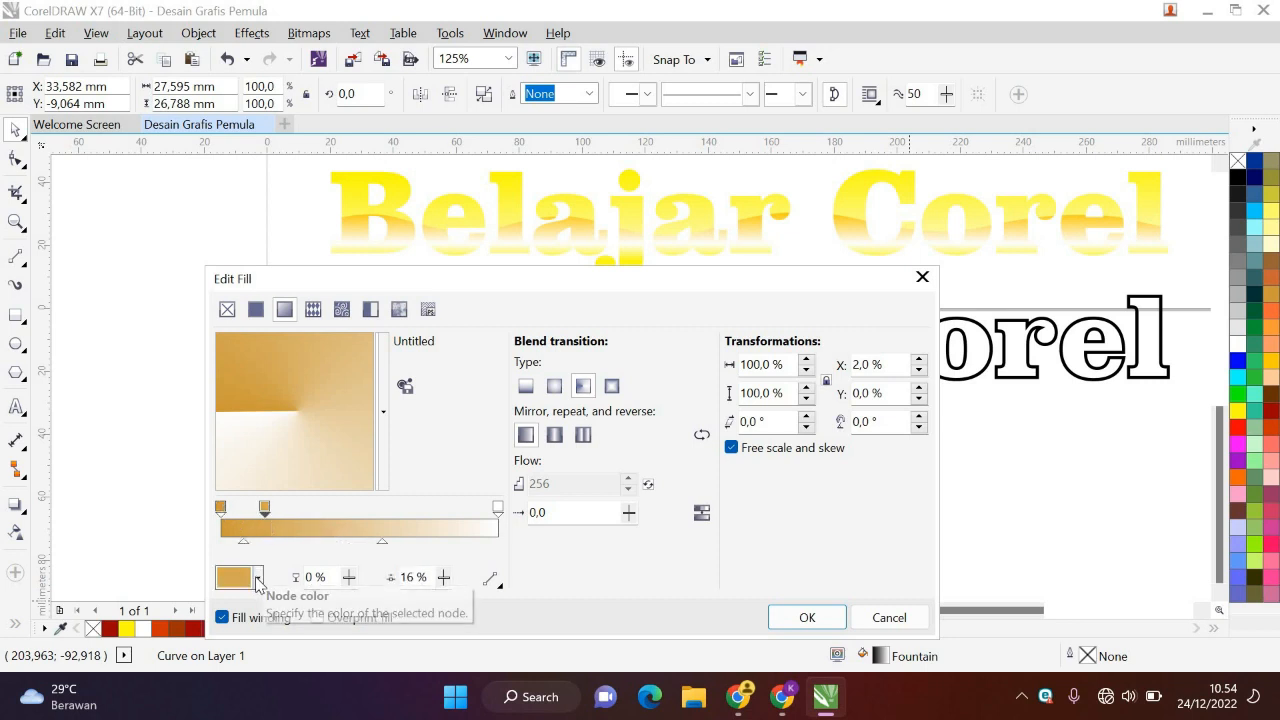
{"action": "left_click", "coordinate": [257, 579]}
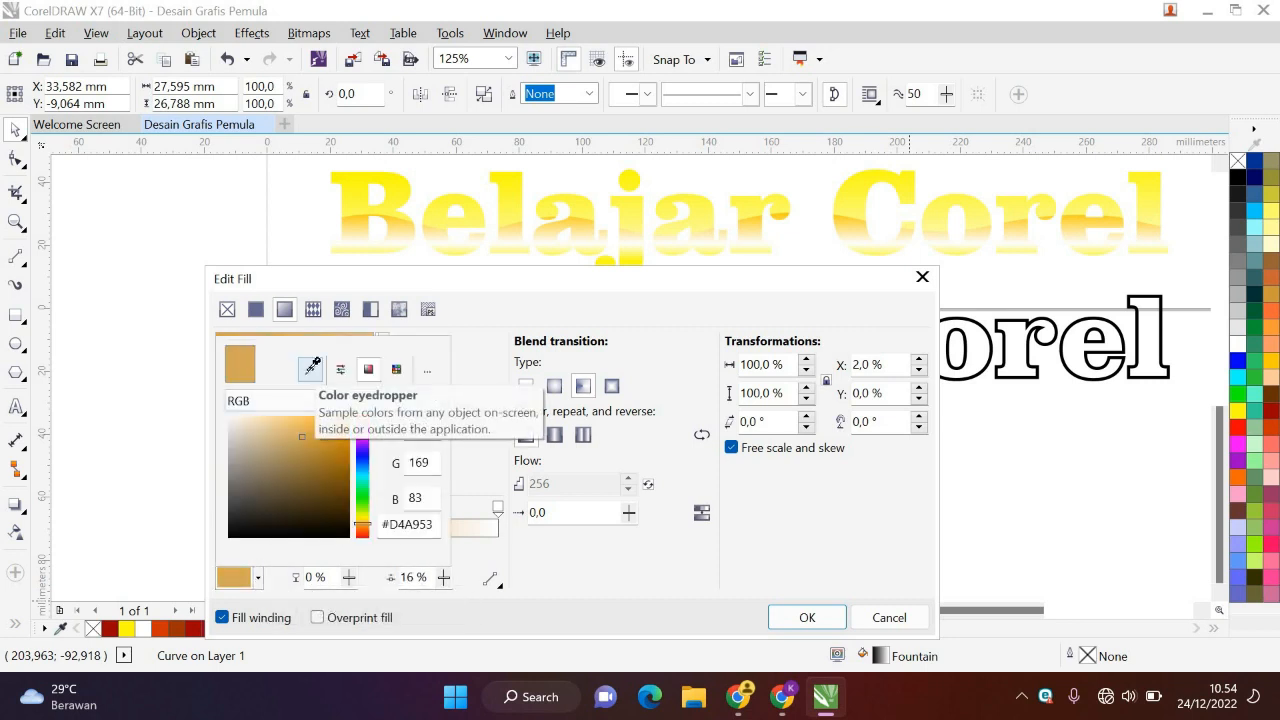
{"action": "left_click", "coordinate": [312, 367]}
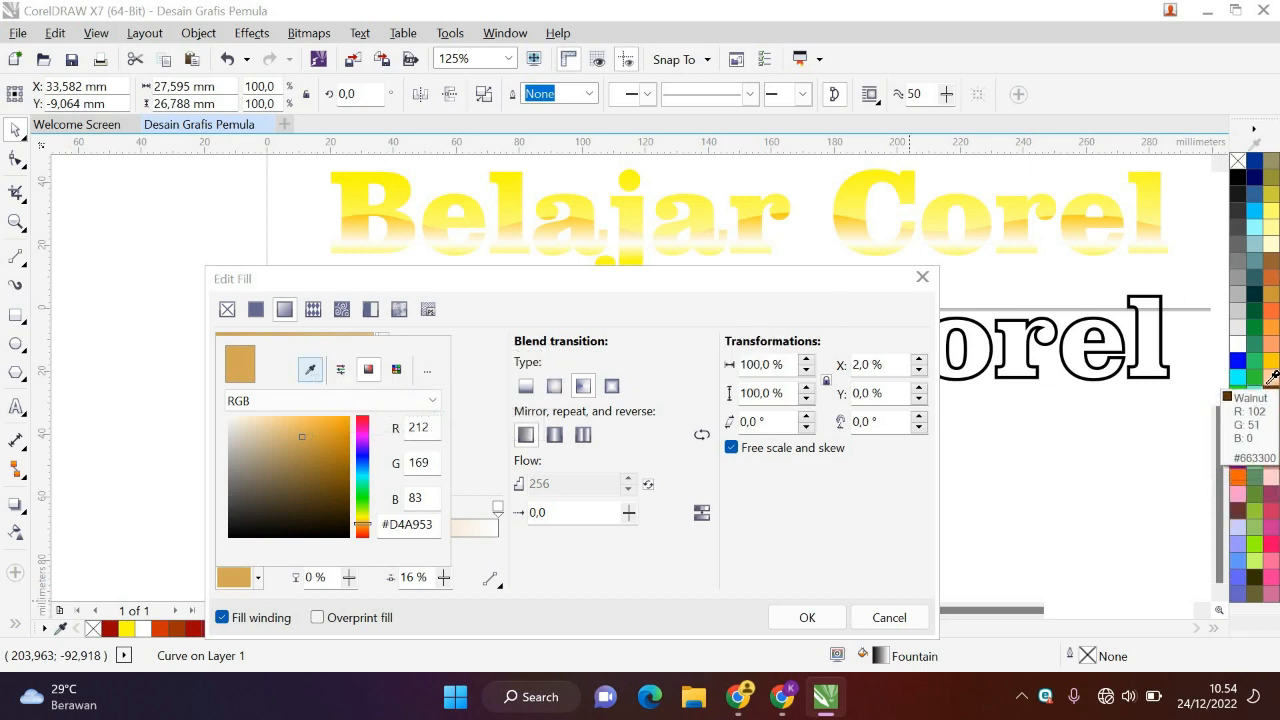
{"action": "left_click", "coordinate": [1238, 410]}
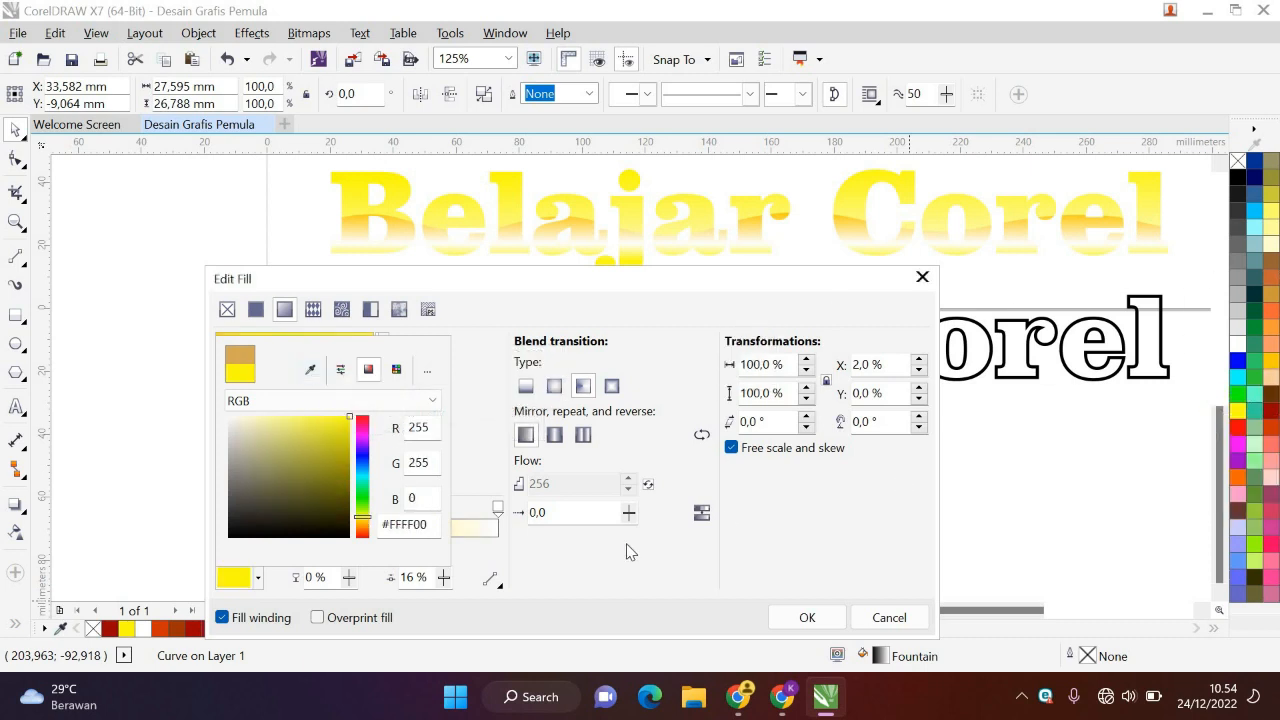
{"action": "left_click", "coordinate": [630, 552]}
Add a gradient node at 30% and color it white #FFFFFF.
{"action": "double_click", "coordinate": [305, 519]}
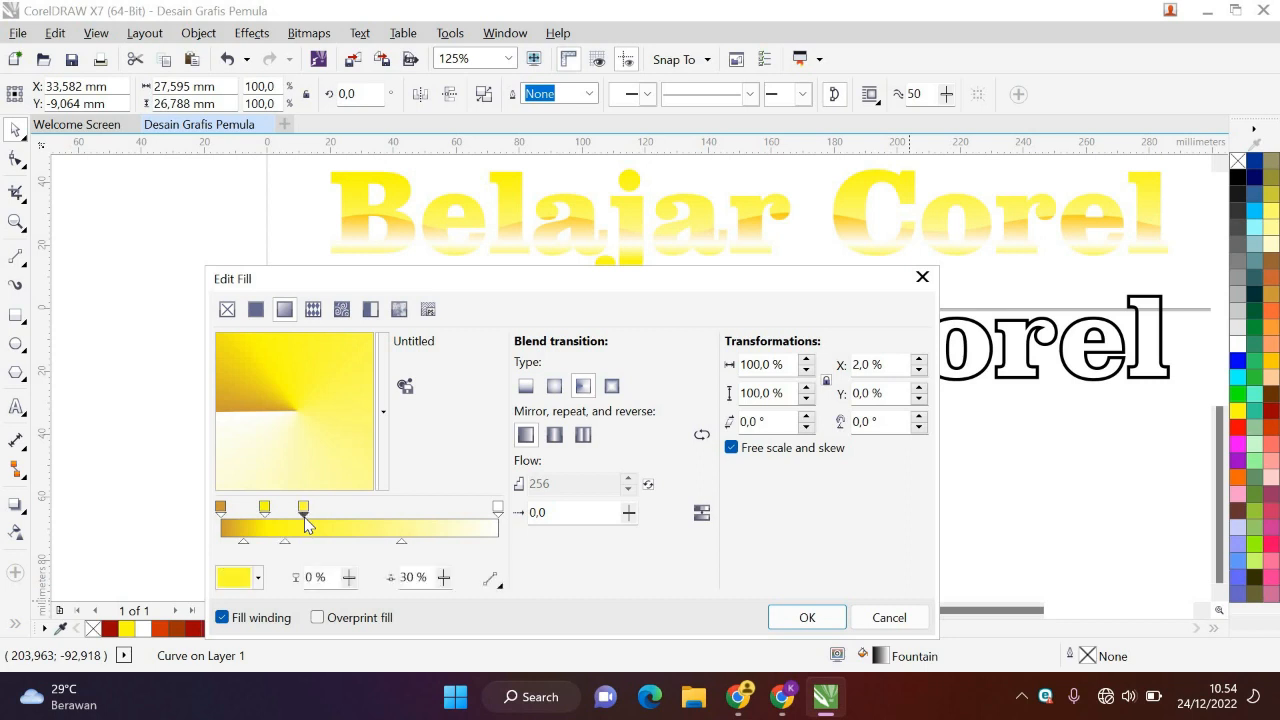
{"action": "left_click", "coordinate": [257, 577]}
{"action": "left_click", "coordinate": [310, 369]}
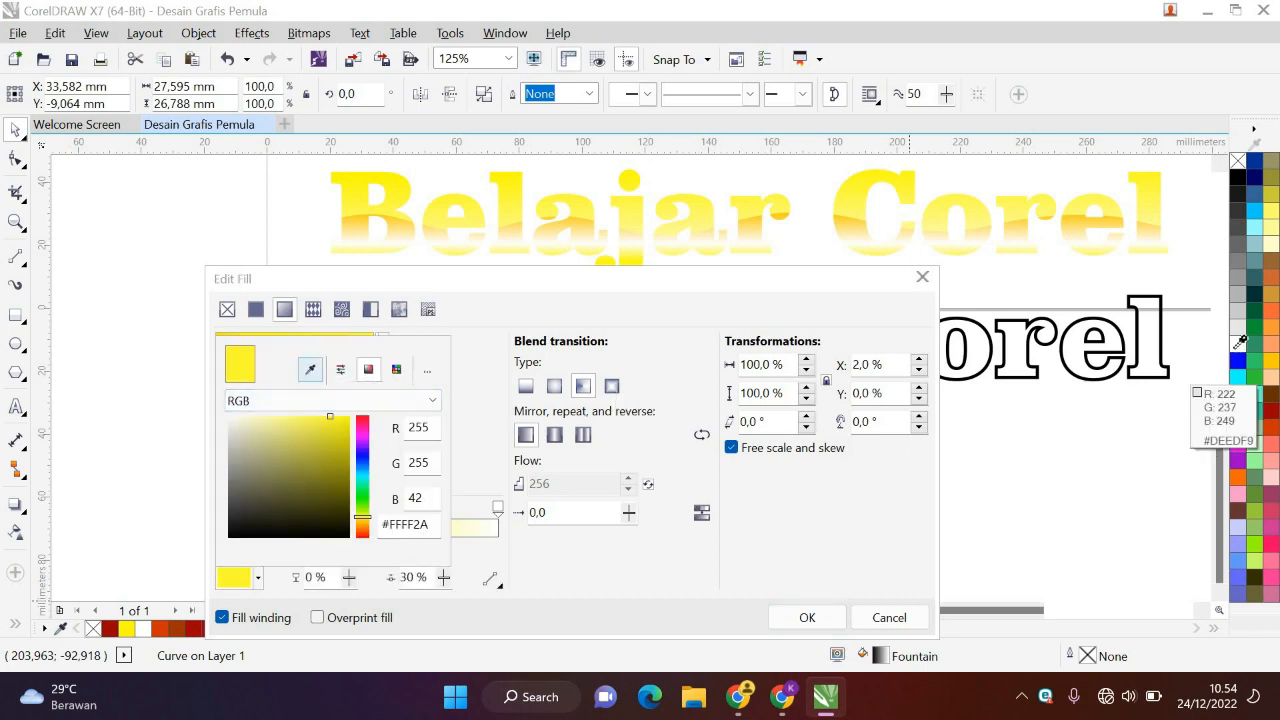
{"action": "left_click", "coordinate": [1238, 345]}
{"action": "left_click", "coordinate": [565, 590]}
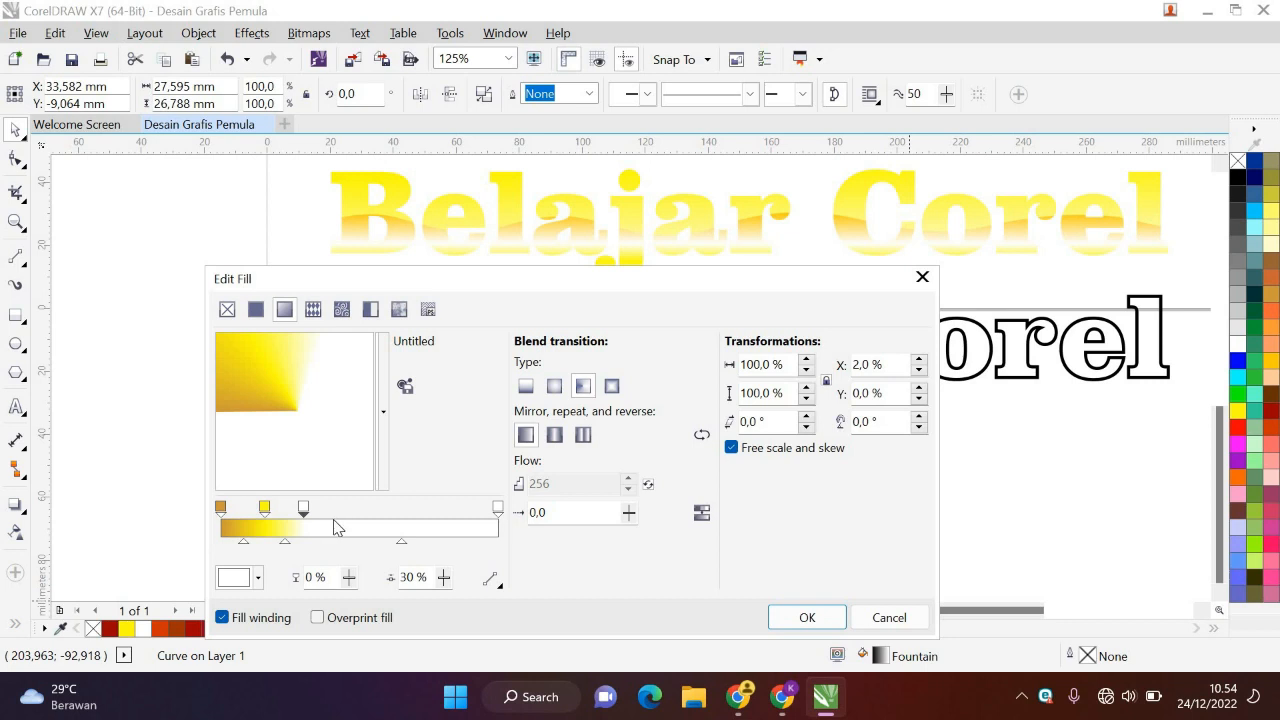
Add a gradient node at 41% and color it the same gold as the start node.
{"action": "left_click", "coordinate": [335, 527]}
{"action": "left_click", "coordinate": [257, 577]}
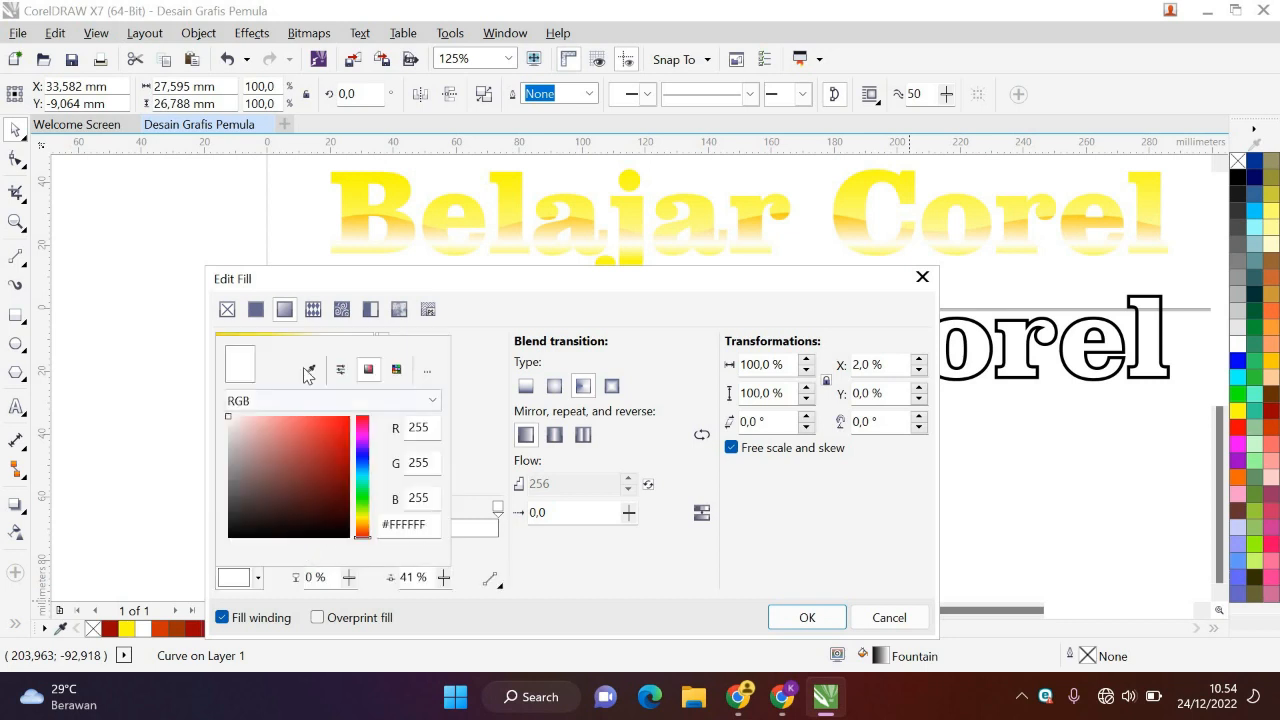
{"action": "left_click", "coordinate": [310, 369]}
{"action": "left_click", "coordinate": [336, 512]}
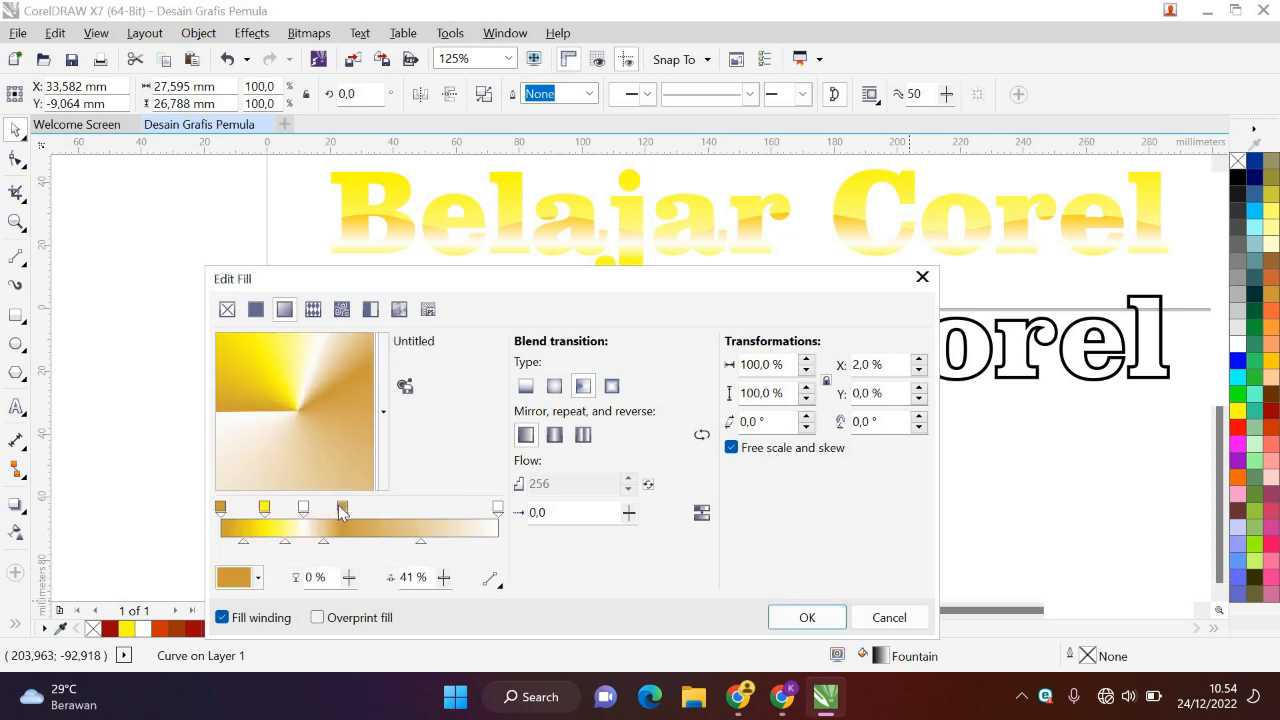
Add a yellow gradient node at 56% and a white one at 71%.
{"action": "double_click", "coordinate": [376, 525]}
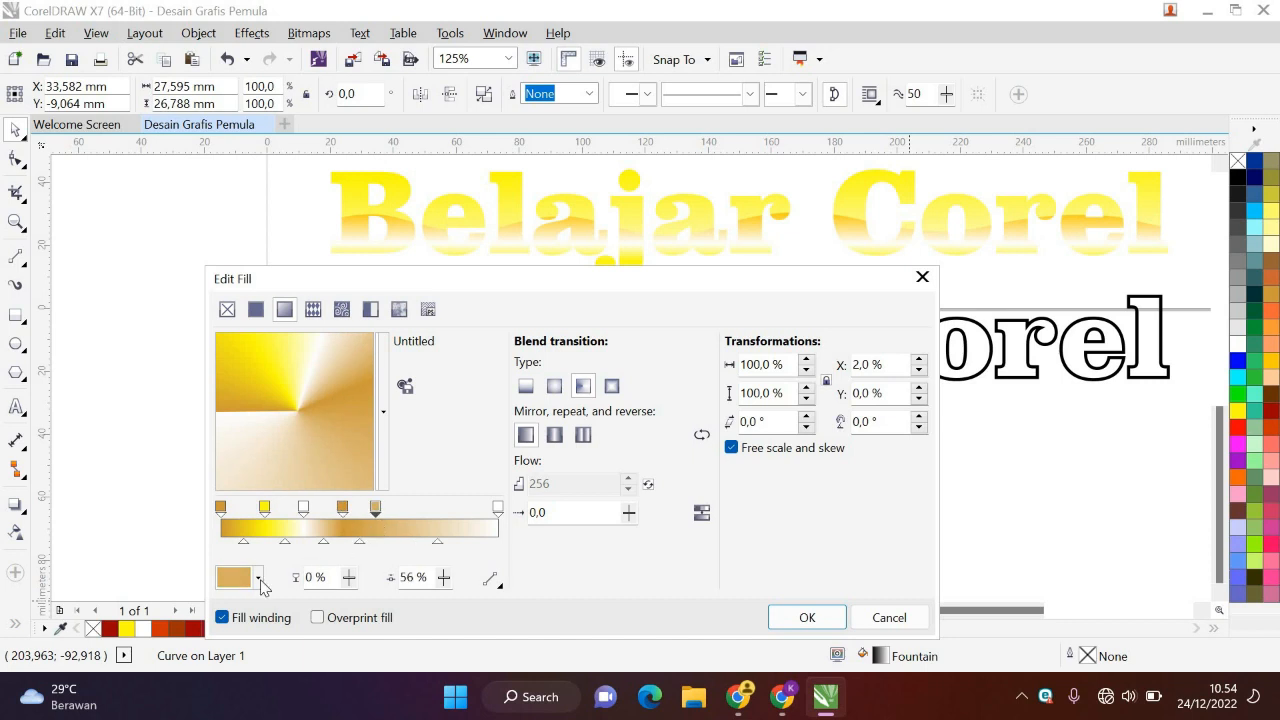
{"action": "left_click", "coordinate": [257, 577]}
{"action": "left_click", "coordinate": [340, 380]}
{"action": "double_click", "coordinate": [418, 525]}
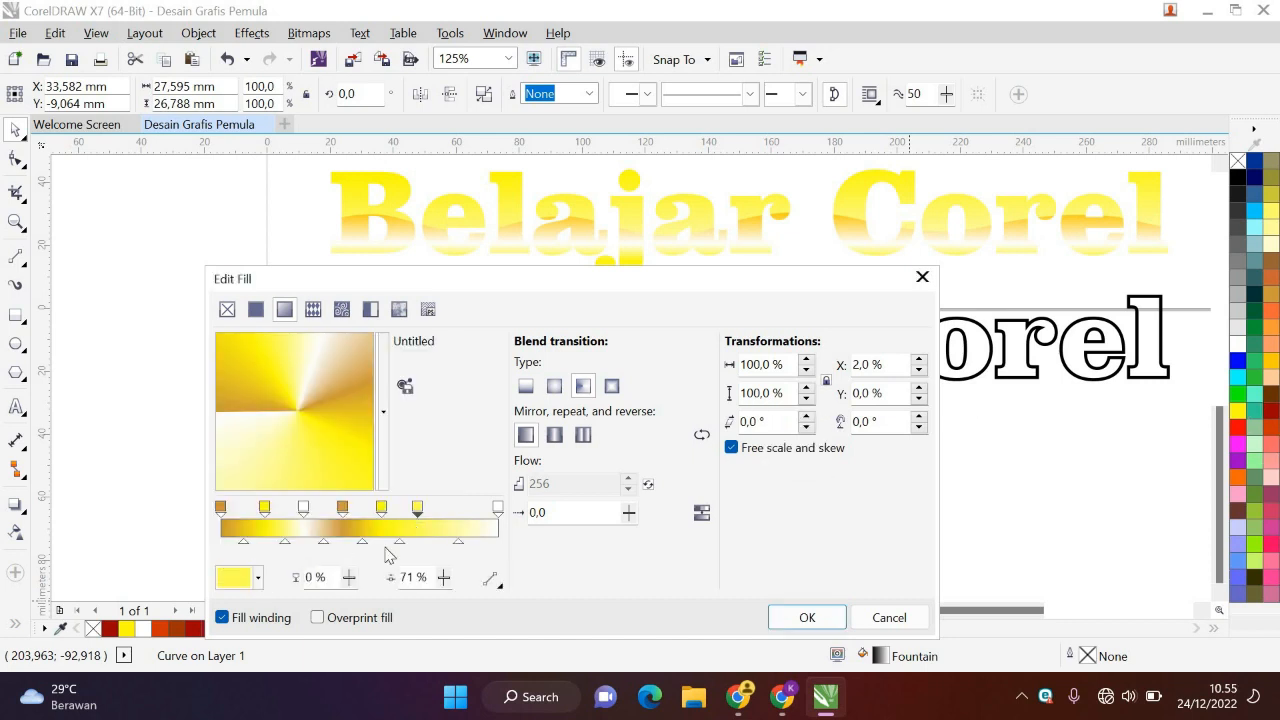
{"action": "left_click", "coordinate": [257, 577]}
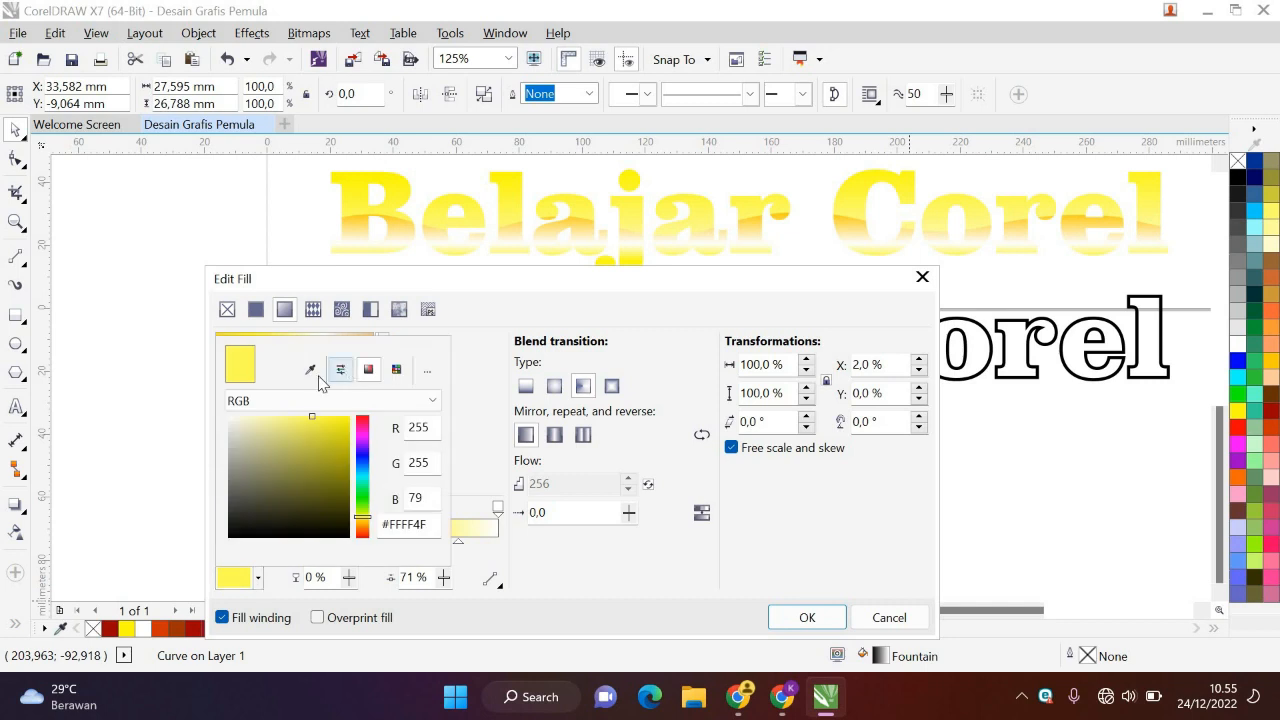
Add a gradient node at 83% and color it gold #CC9933.
{"action": "double_click", "coordinate": [451, 525]}
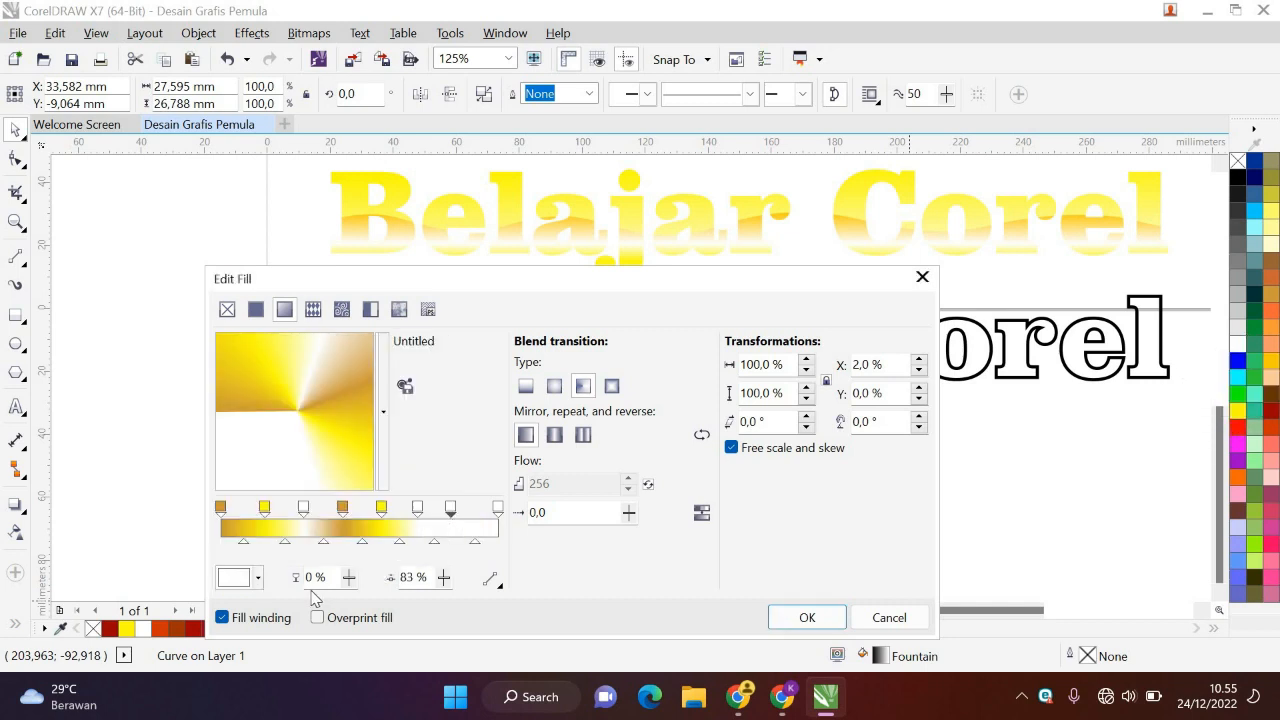
{"action": "left_click", "coordinate": [257, 577]}
{"action": "left_click", "coordinate": [310, 369]}
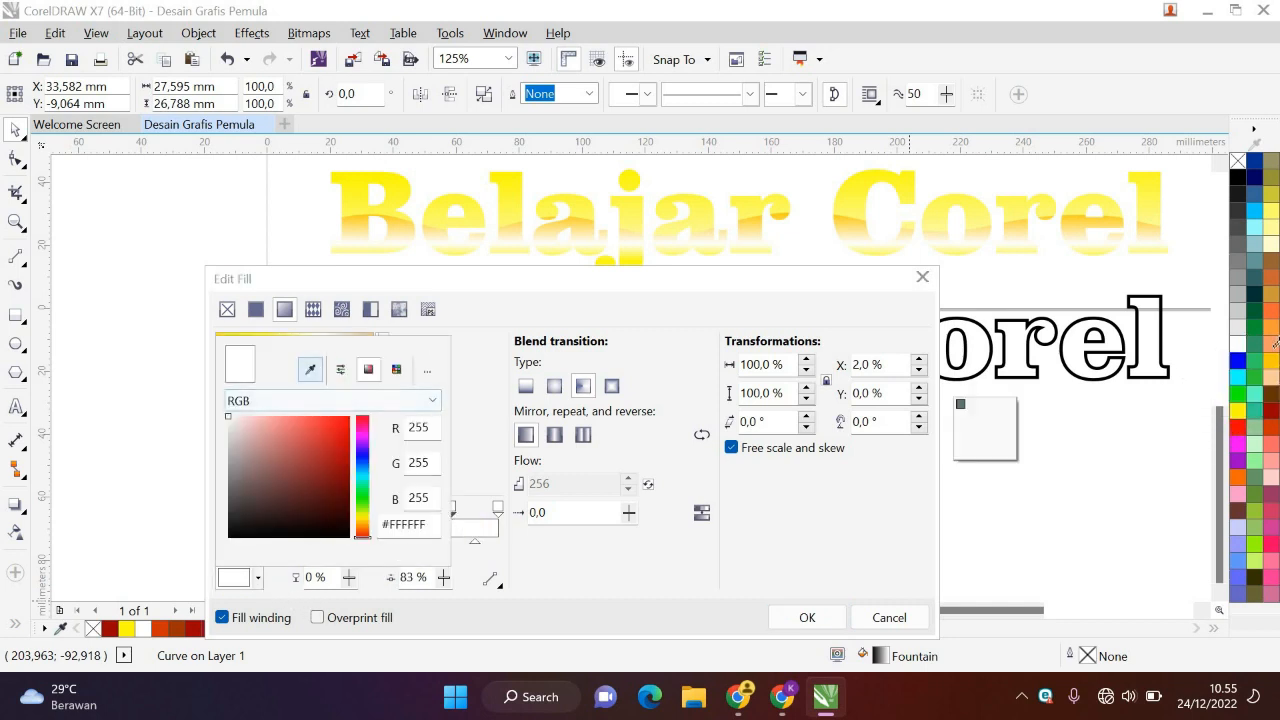
{"action": "left_click", "coordinate": [1273, 290]}
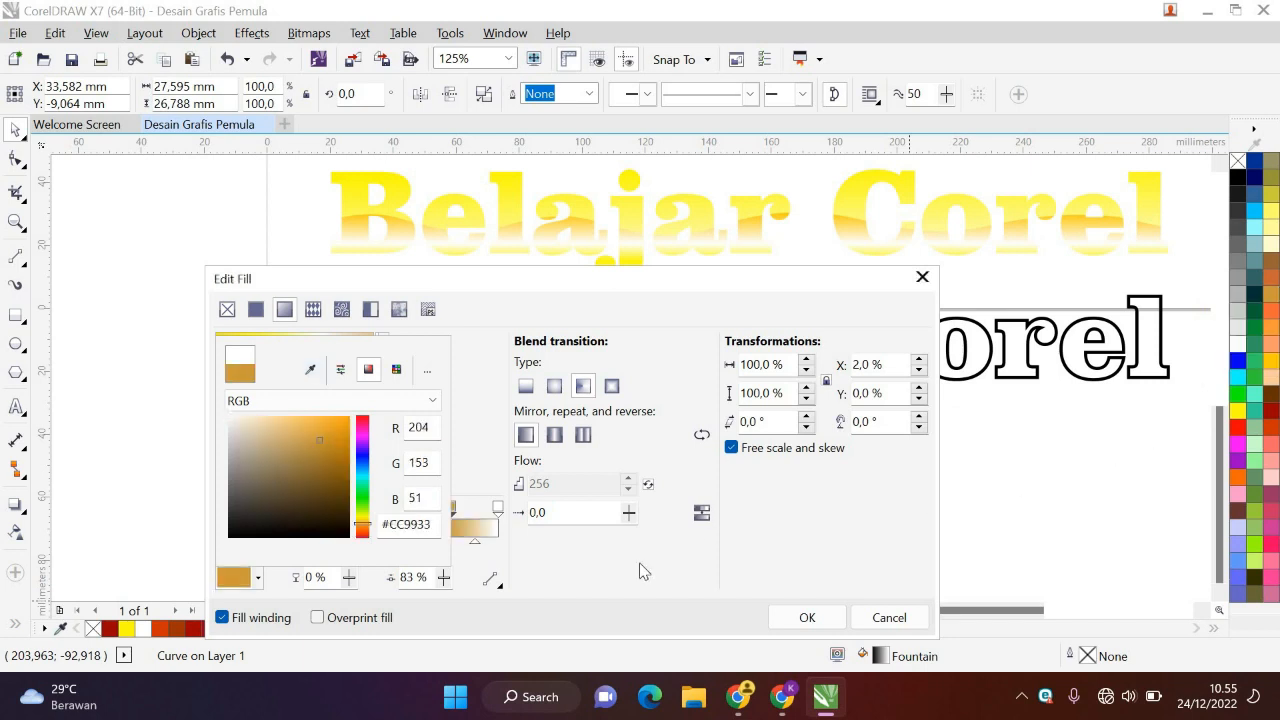
{"action": "left_click", "coordinate": [643, 571]}
Recolor the yellow gradient node at 58% with the golden amber sampled from the gradient.
{"action": "left_click", "coordinate": [262, 508]}
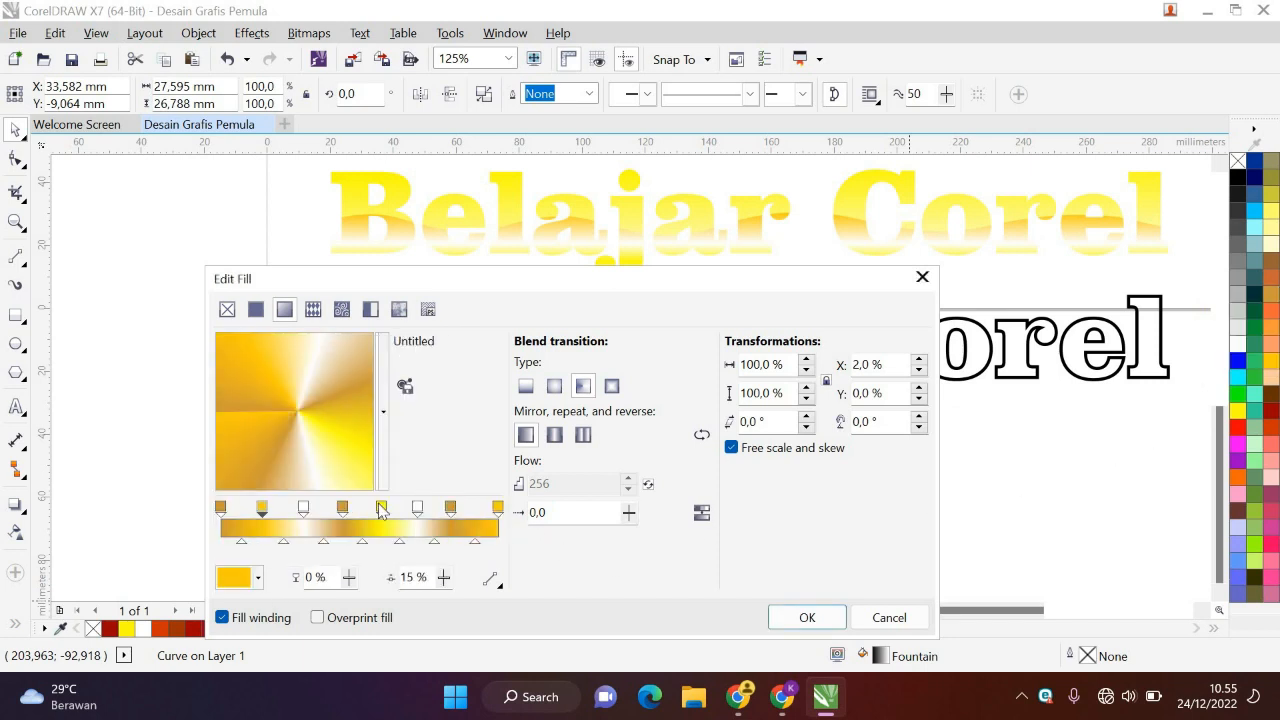
{"action": "left_click", "coordinate": [381, 508]}
{"action": "left_click", "coordinate": [258, 577]}
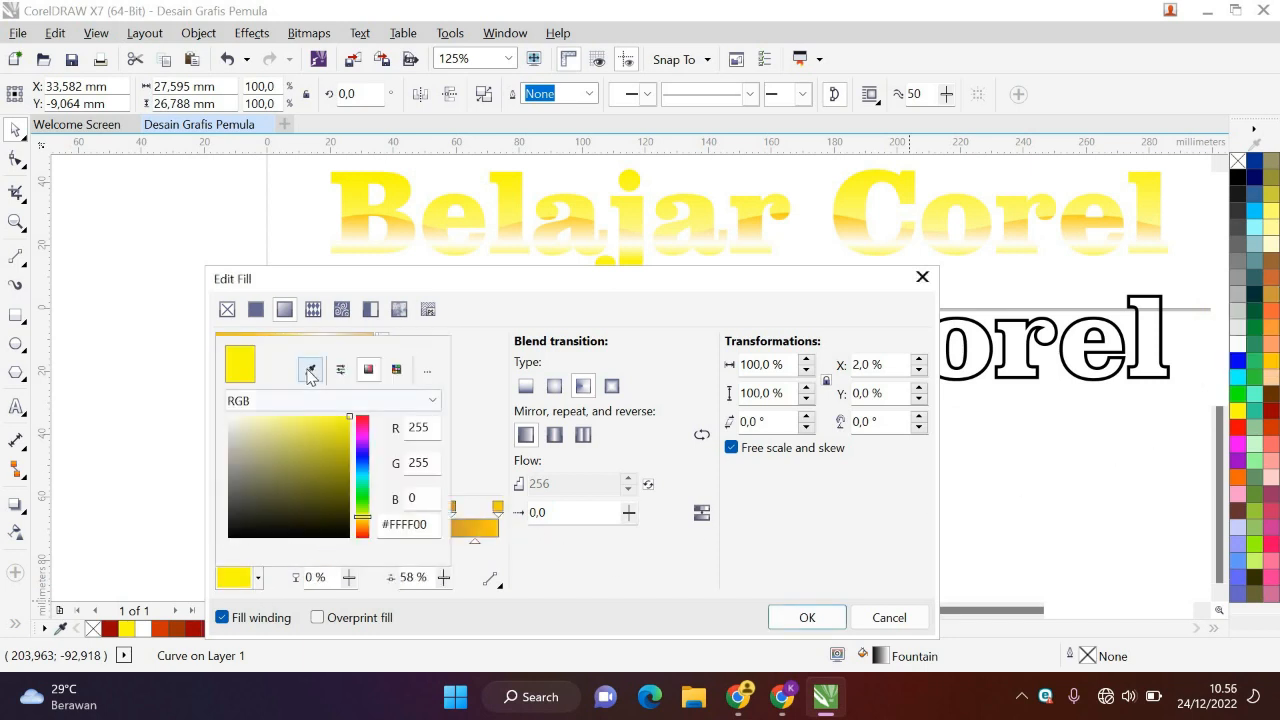
{"action": "left_click", "coordinate": [309, 372]}
{"action": "left_click", "coordinate": [449, 535]}
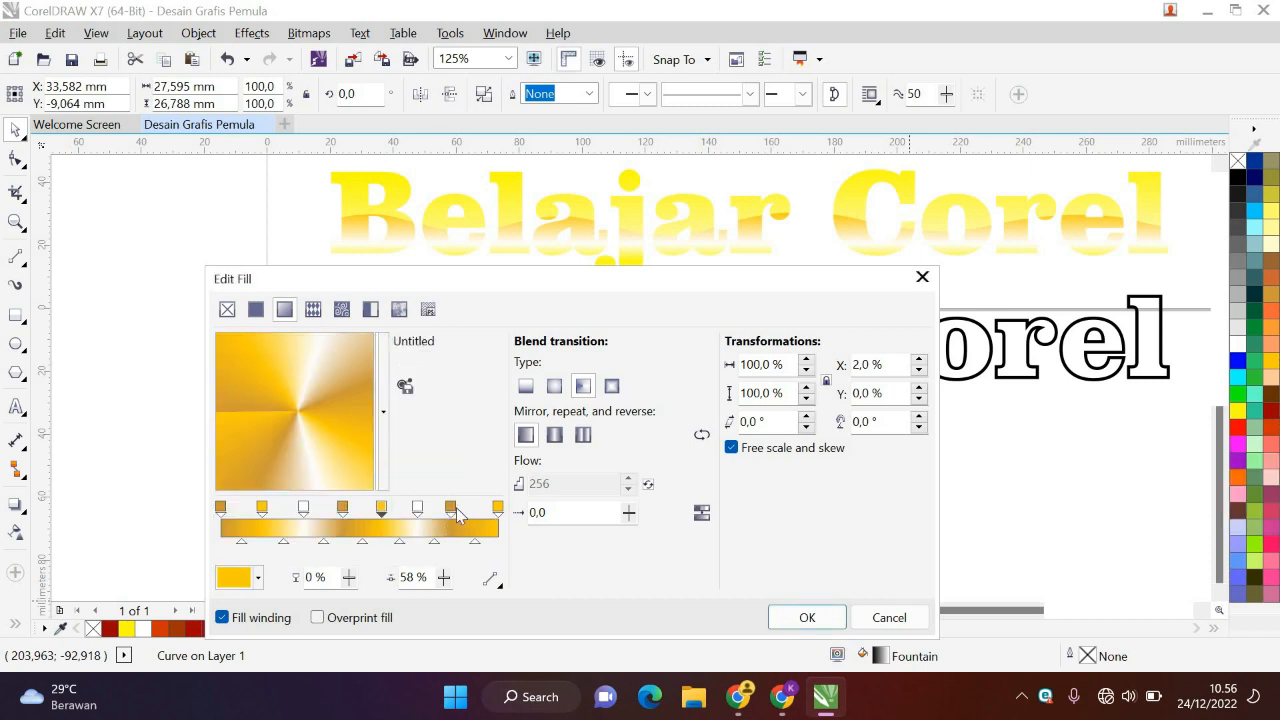
Shift the 83% gradient node to 84%, make the conical gradient repeat, and apply the fill to the outline letter B.
{"action": "left_click", "coordinate": [451, 509]}
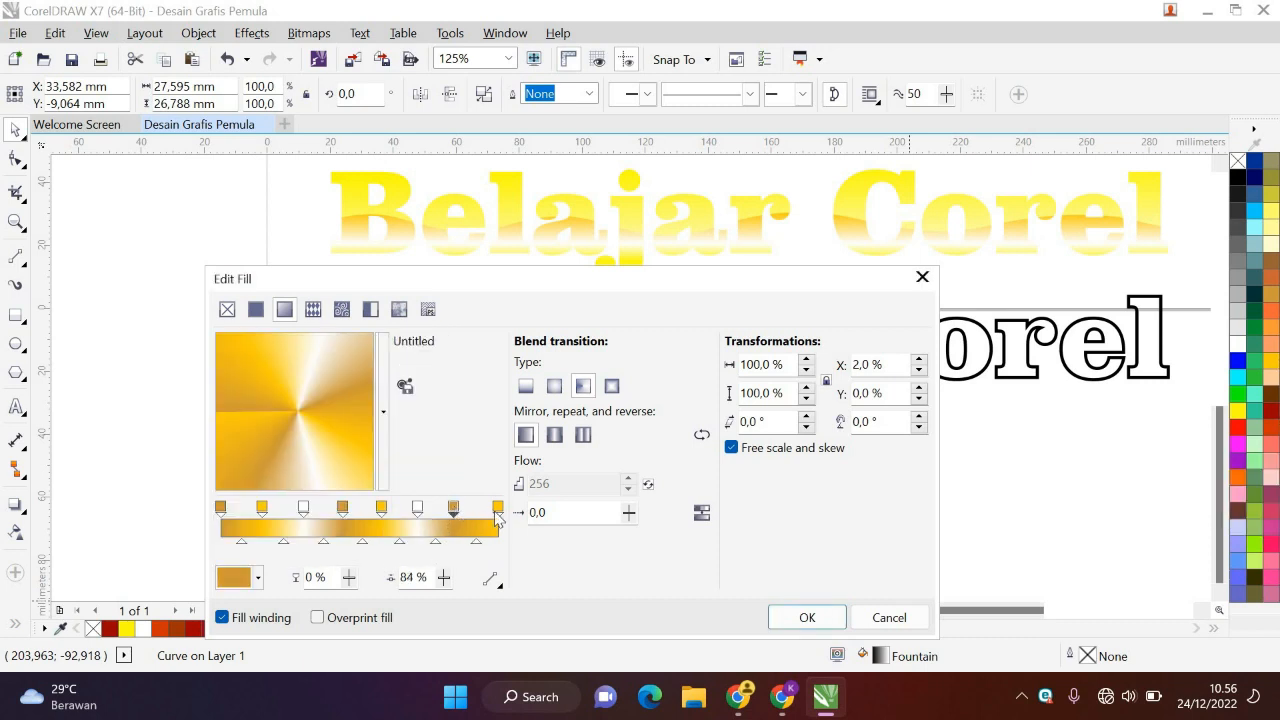
{"action": "left_click", "coordinate": [584, 438]}
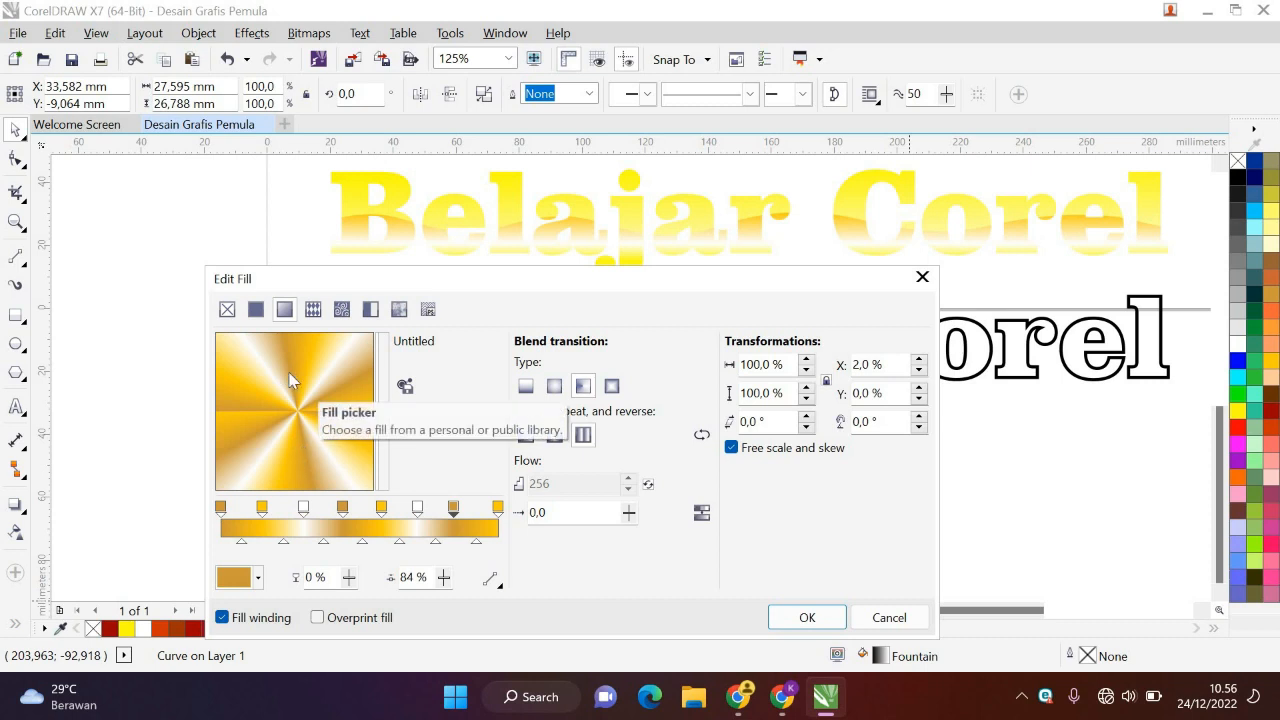
{"action": "left_click", "coordinate": [807, 618]}
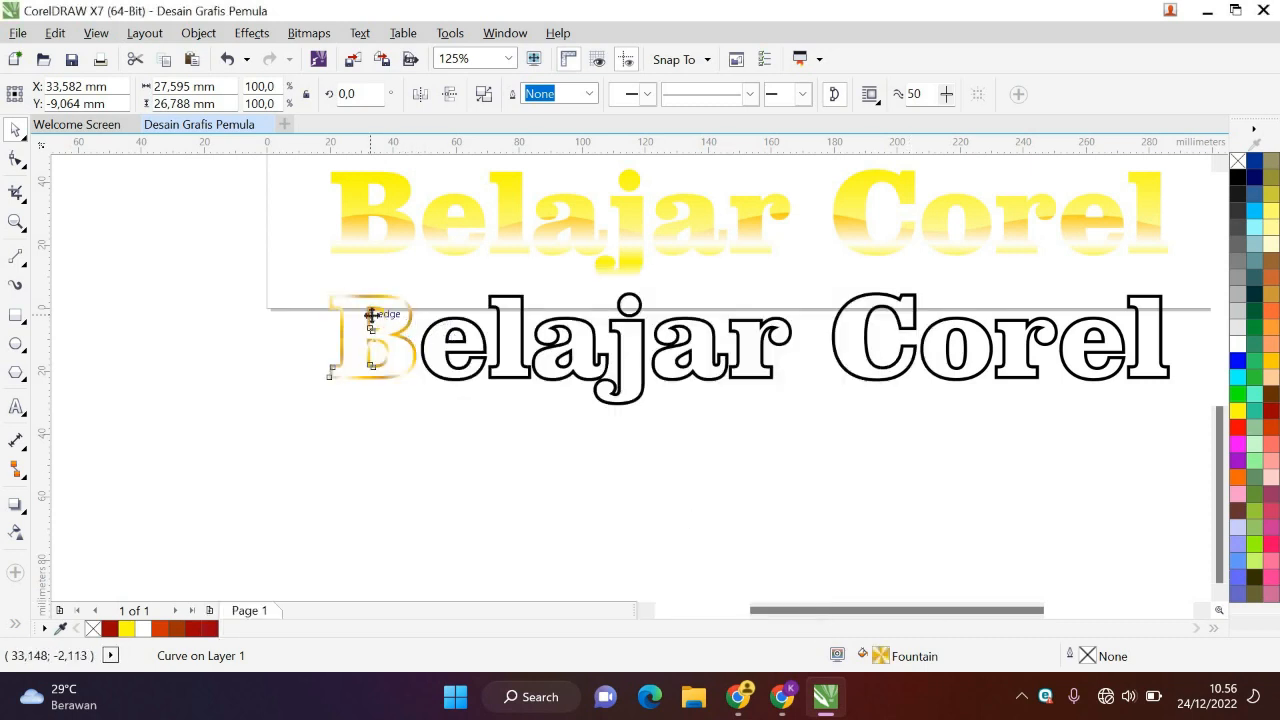
{"action": "scroll", "coordinate": [371, 315], "scroll_direction": "up", "scroll_amount": 2}
{"action": "left_click", "coordinate": [127, 370]}
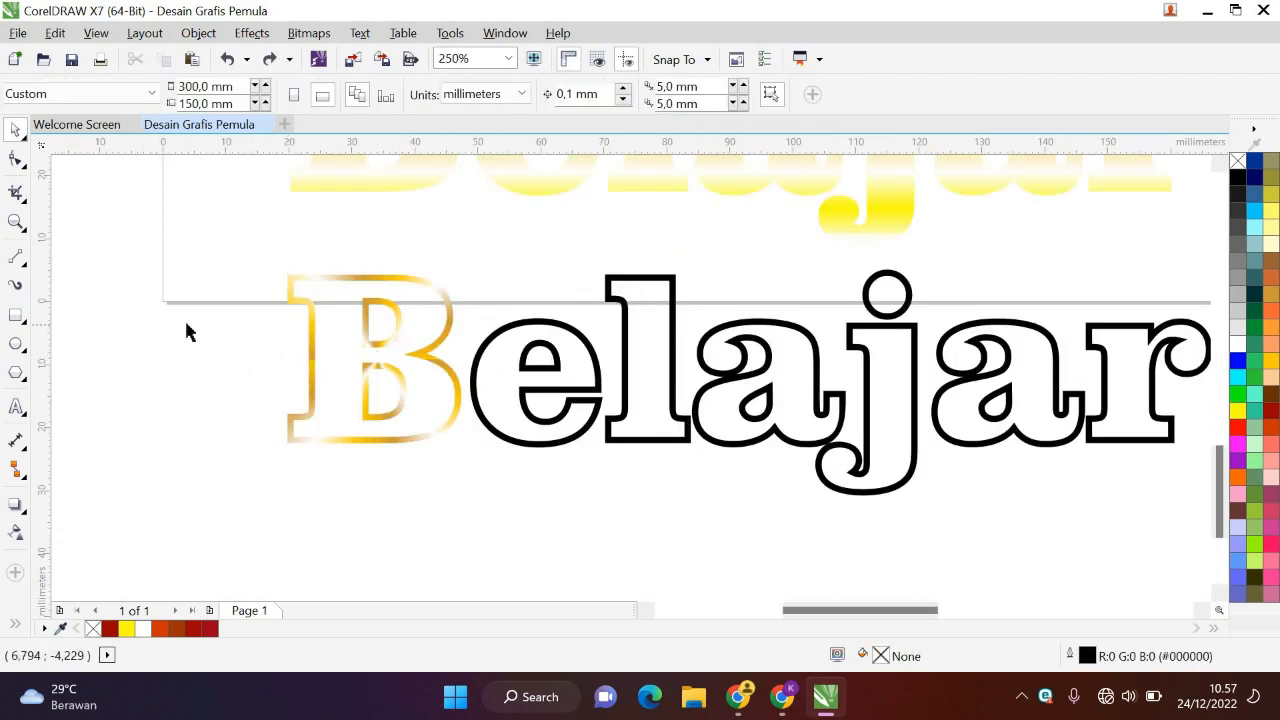
{"action": "scroll", "coordinate": [394, 374], "scroll_direction": "down", "scroll_amount": 2}
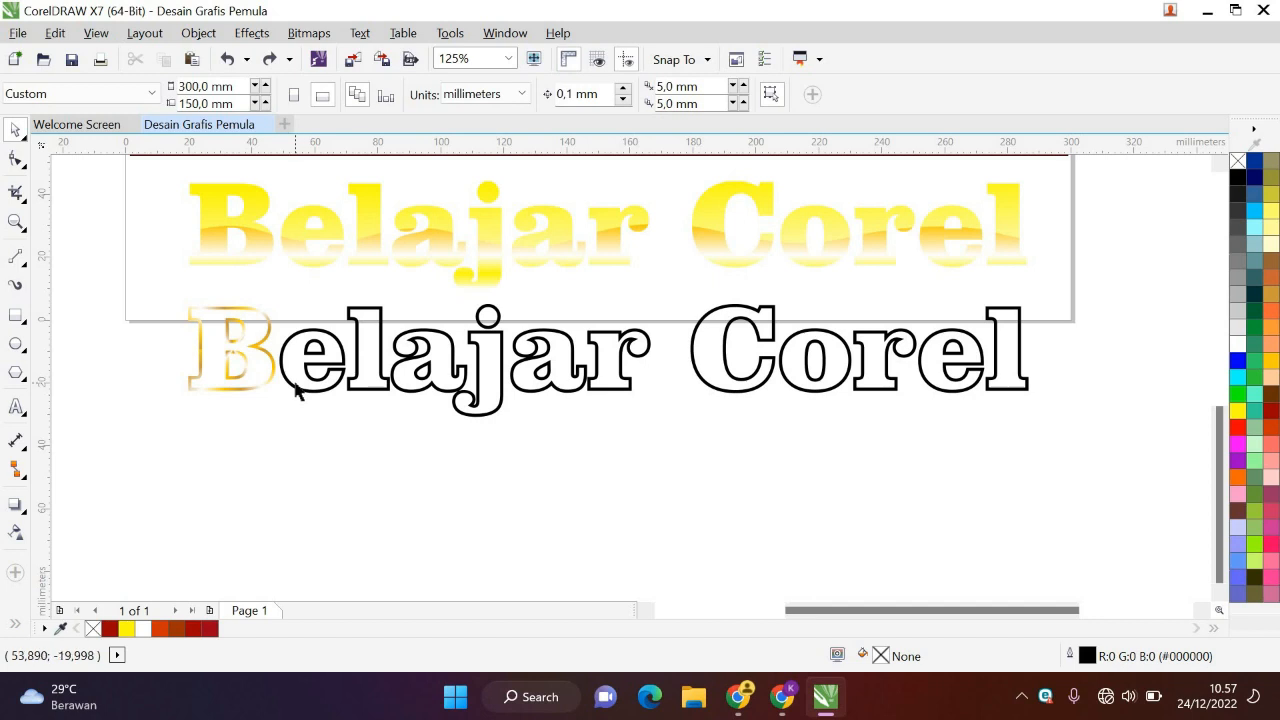
Copy only the fill property from the gold outline letter B onto the first outline letter e.
{"action": "left_click", "coordinate": [287, 385]}
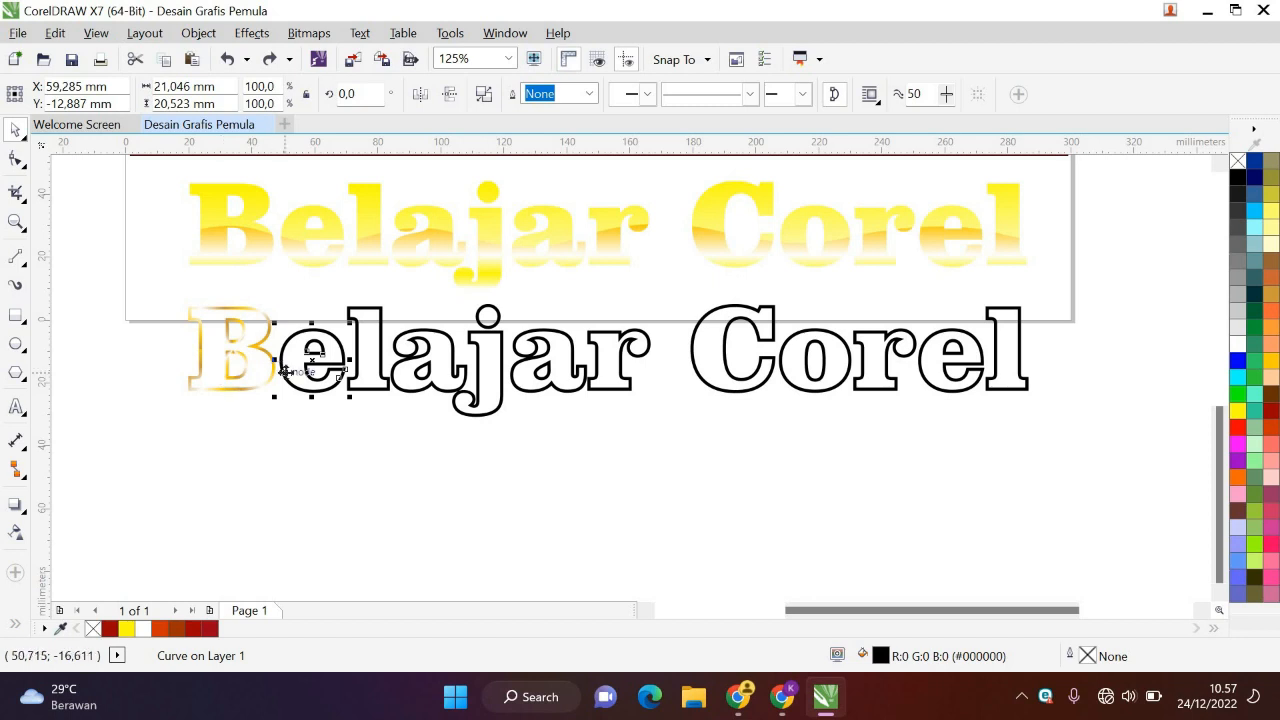
{"action": "left_click", "coordinate": [55, 33]}
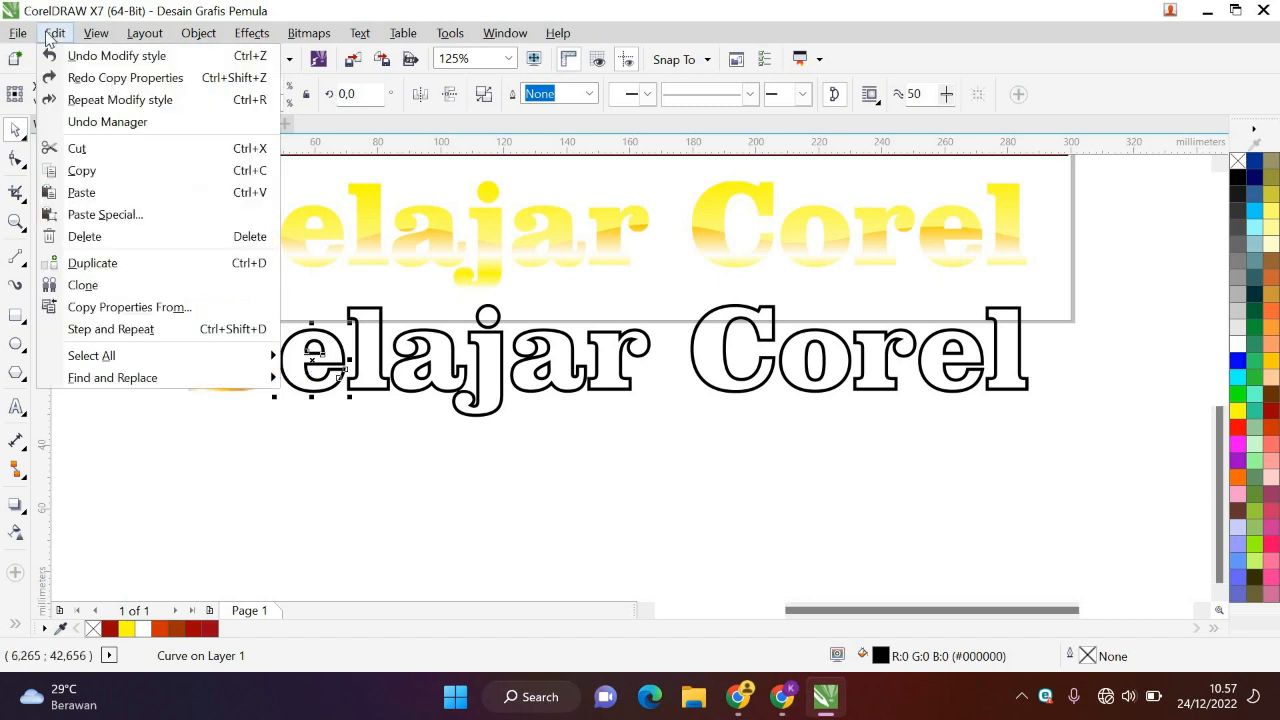
{"action": "left_click", "coordinate": [85, 310]}
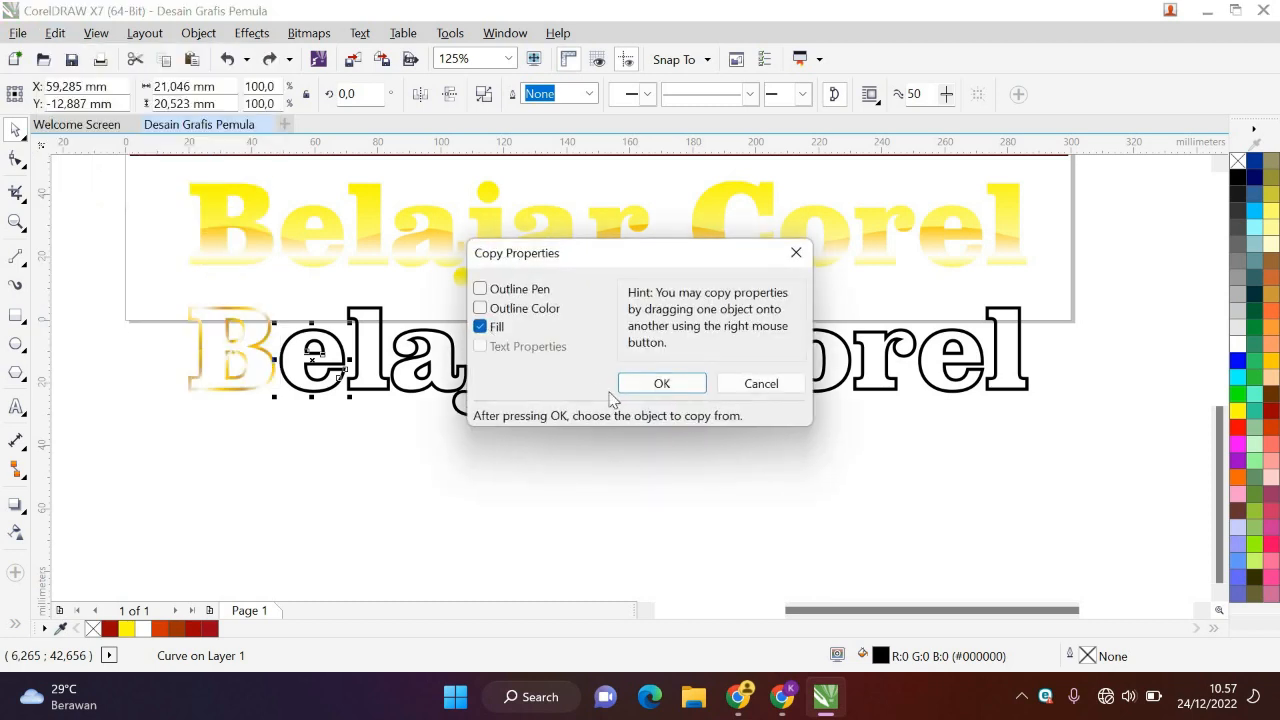
{"action": "left_click", "coordinate": [662, 383]}
{"action": "left_click", "coordinate": [200, 350]}
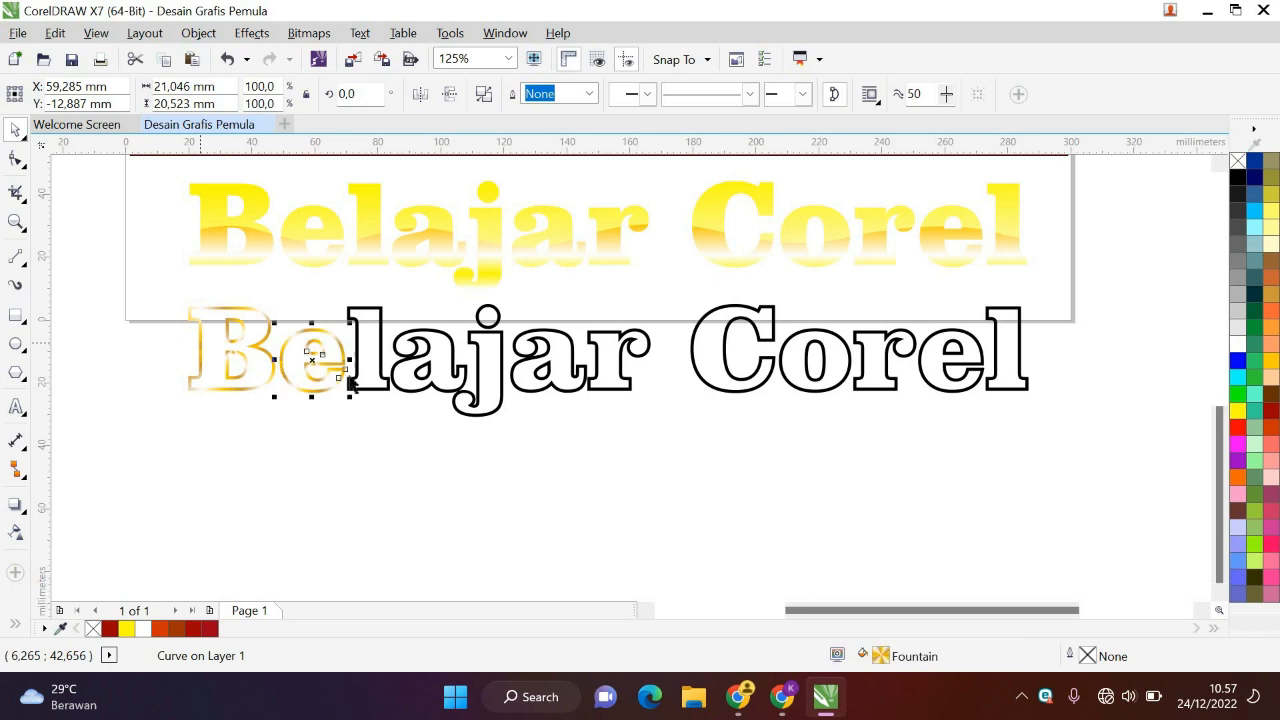
Copy the gold gradient fill onto the following outline letters of "Belajar", from the l through the second a.
{"action": "left_click", "coordinate": [370, 385]}
{"action": "left_click", "coordinate": [55, 33]}
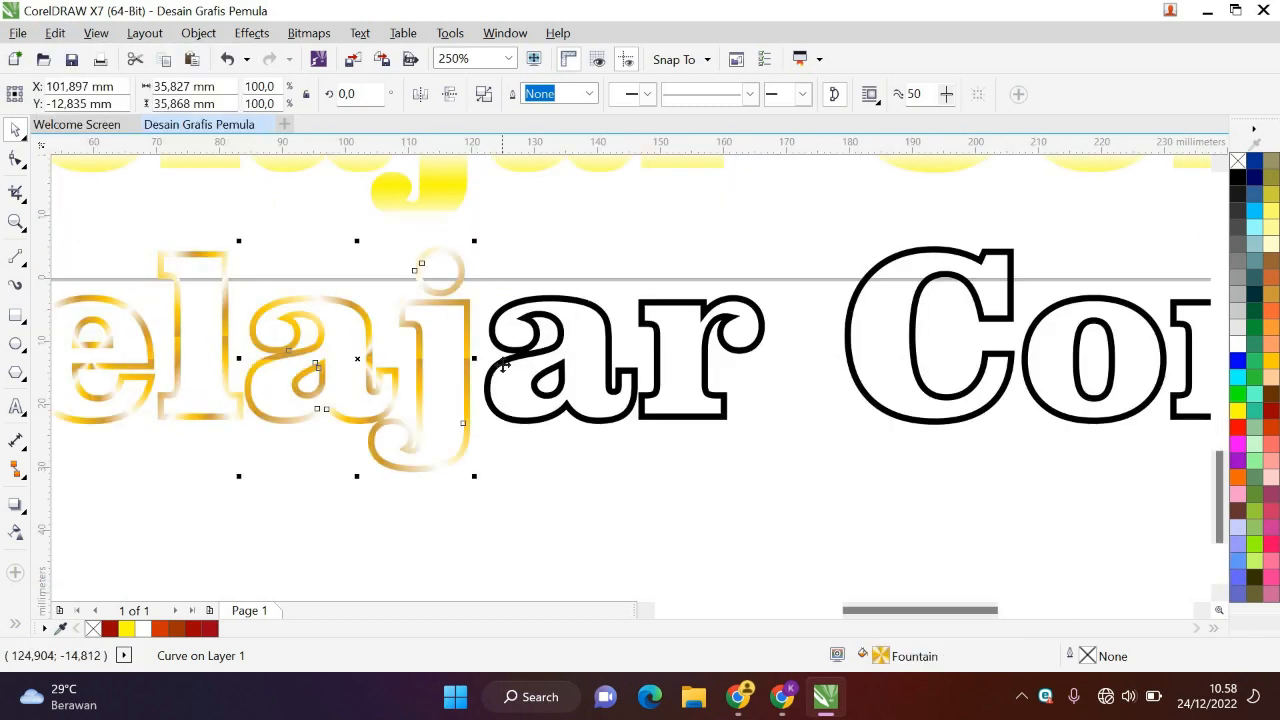
{"action": "left_click", "coordinate": [503, 368]}
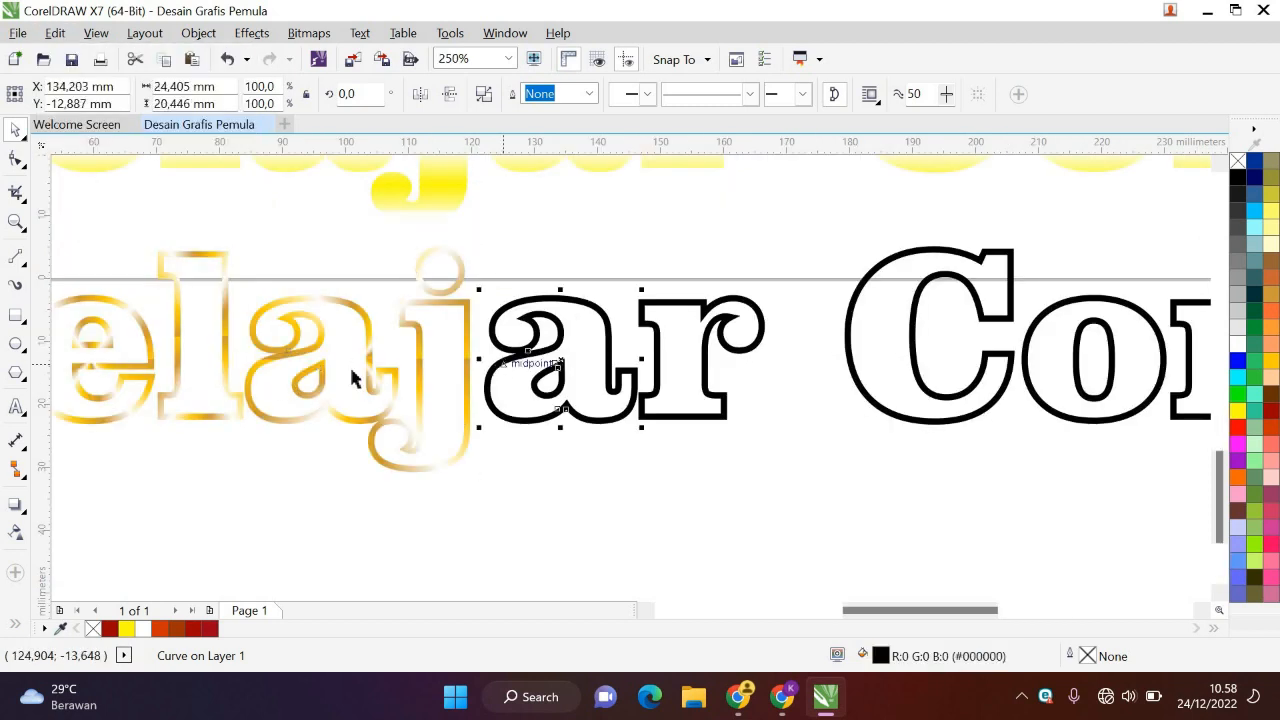
{"action": "left_click", "coordinate": [55, 33]}
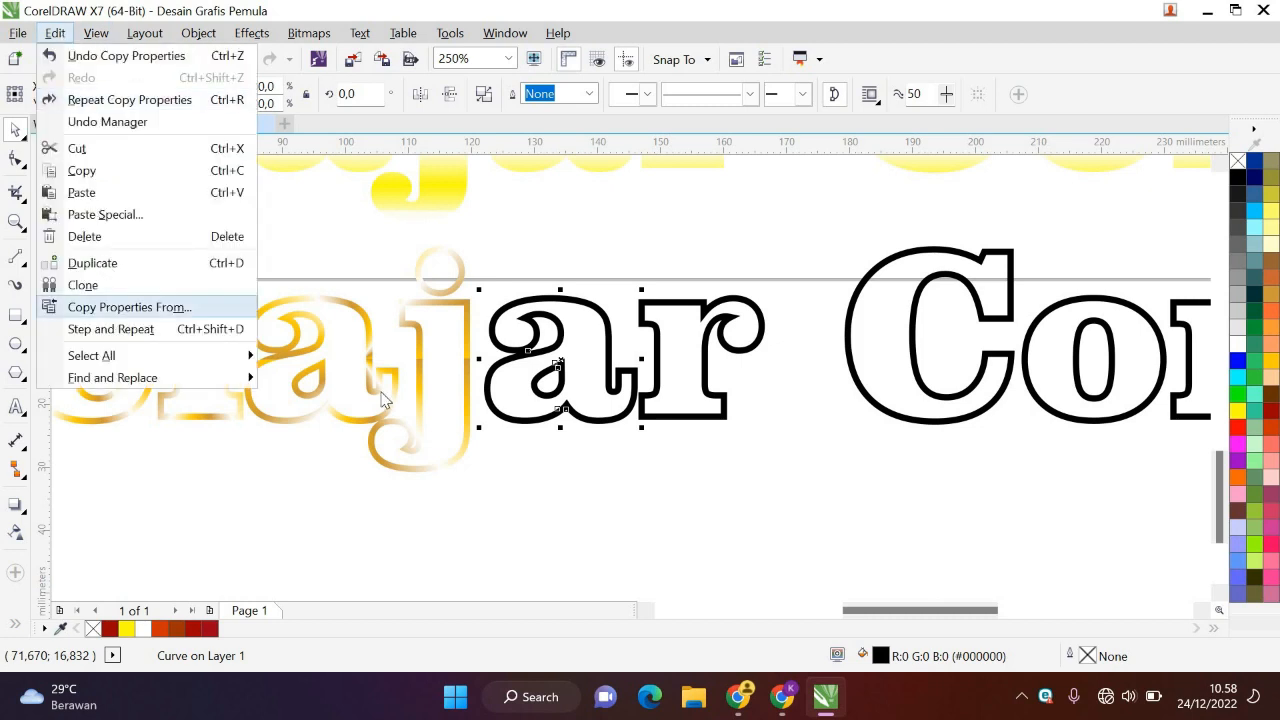
{"action": "left_click", "coordinate": [110, 307]}
{"action": "left_click", "coordinate": [621, 390]}
{"action": "left_click", "coordinate": [423, 334]}
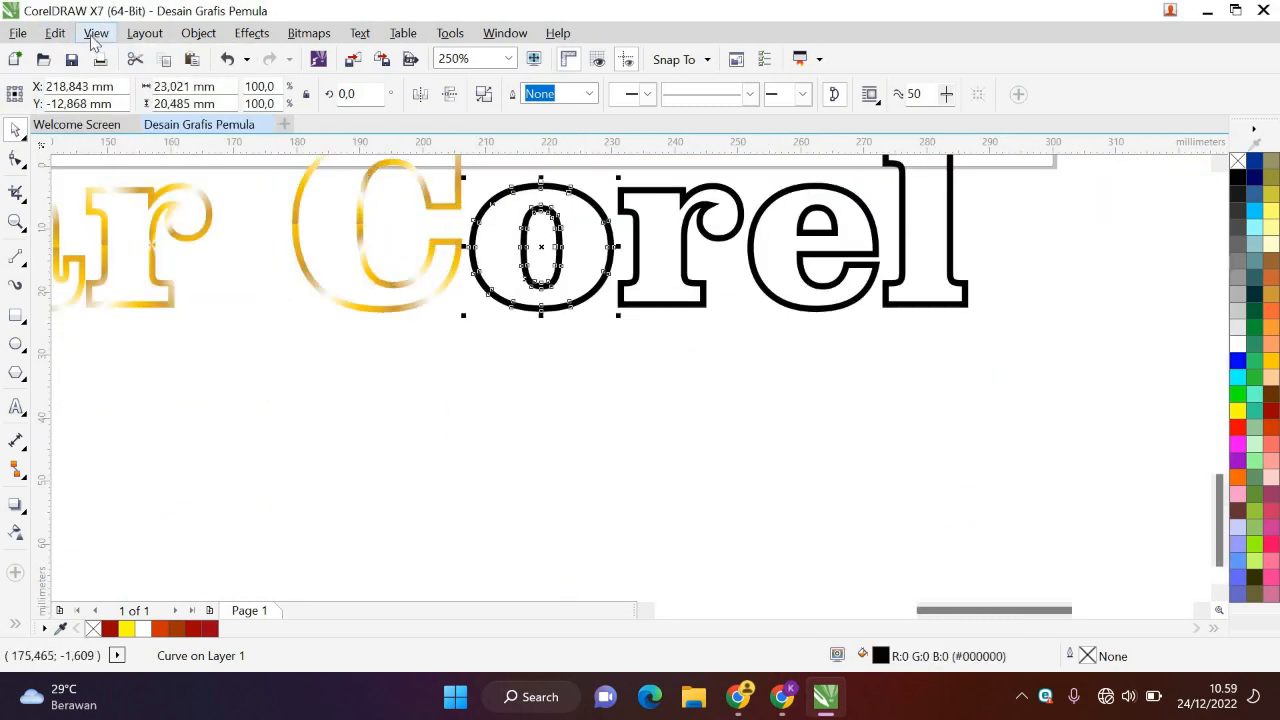
Copy the gold gradient fill onto the outline letters o and r of "Corel".
{"action": "left_click", "coordinate": [55, 33]}
{"action": "left_click", "coordinate": [110, 307]}
{"action": "left_click", "coordinate": [621, 390]}
{"action": "left_click", "coordinate": [330, 240]}
{"action": "left_click", "coordinate": [55, 33]}
{"action": "left_click", "coordinate": [110, 307]}
{"action": "left_click", "coordinate": [660, 383]}
{"action": "left_click", "coordinate": [540, 240]}
Copy the gold gradient fill onto the last two outline letters, e and l, of "Corel".
{"action": "left_click", "coordinate": [815, 250]}
{"action": "left_click", "coordinate": [55, 33]}
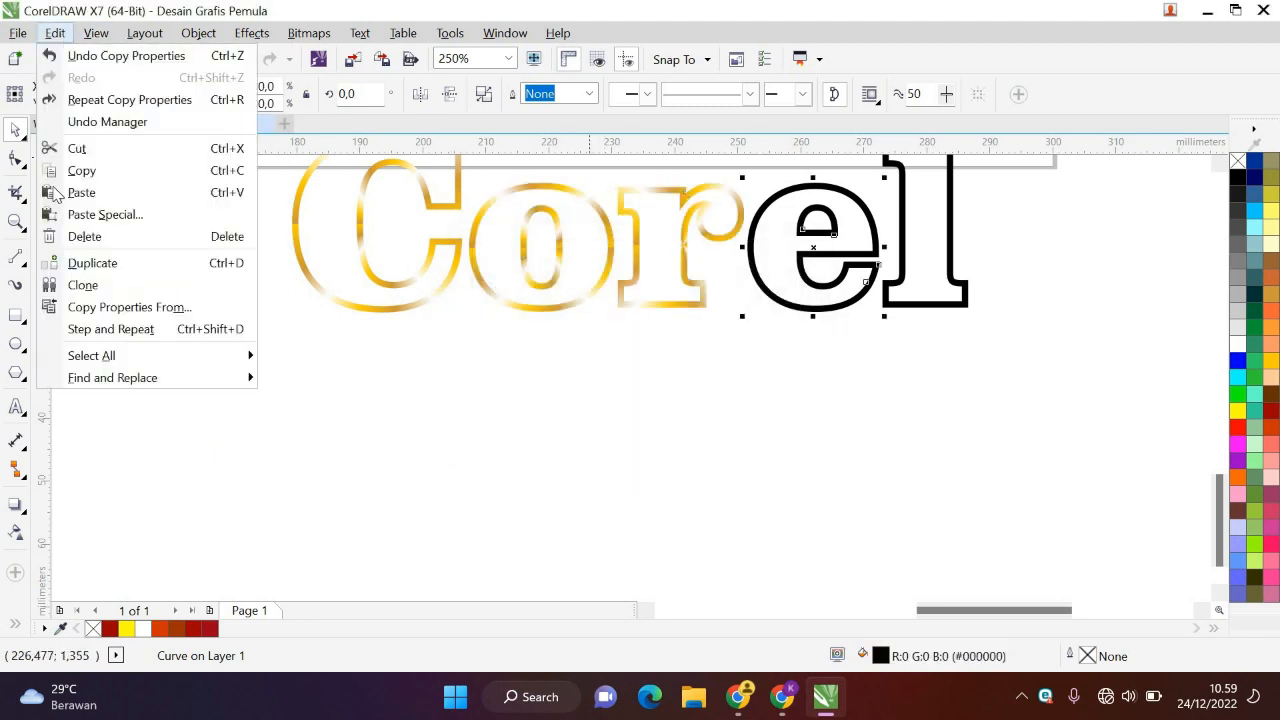
{"action": "left_click", "coordinate": [110, 307]}
{"action": "left_click", "coordinate": [683, 291]}
{"action": "left_click", "coordinate": [55, 33]}
{"action": "left_click", "coordinate": [110, 307]}
{"action": "left_click", "coordinate": [660, 380]}
Group all the gold outline letters and nudge the group slightly down and to the right.
{"action": "scroll", "coordinate": [871, 371], "scroll_direction": "down", "scroll_amount": 2}
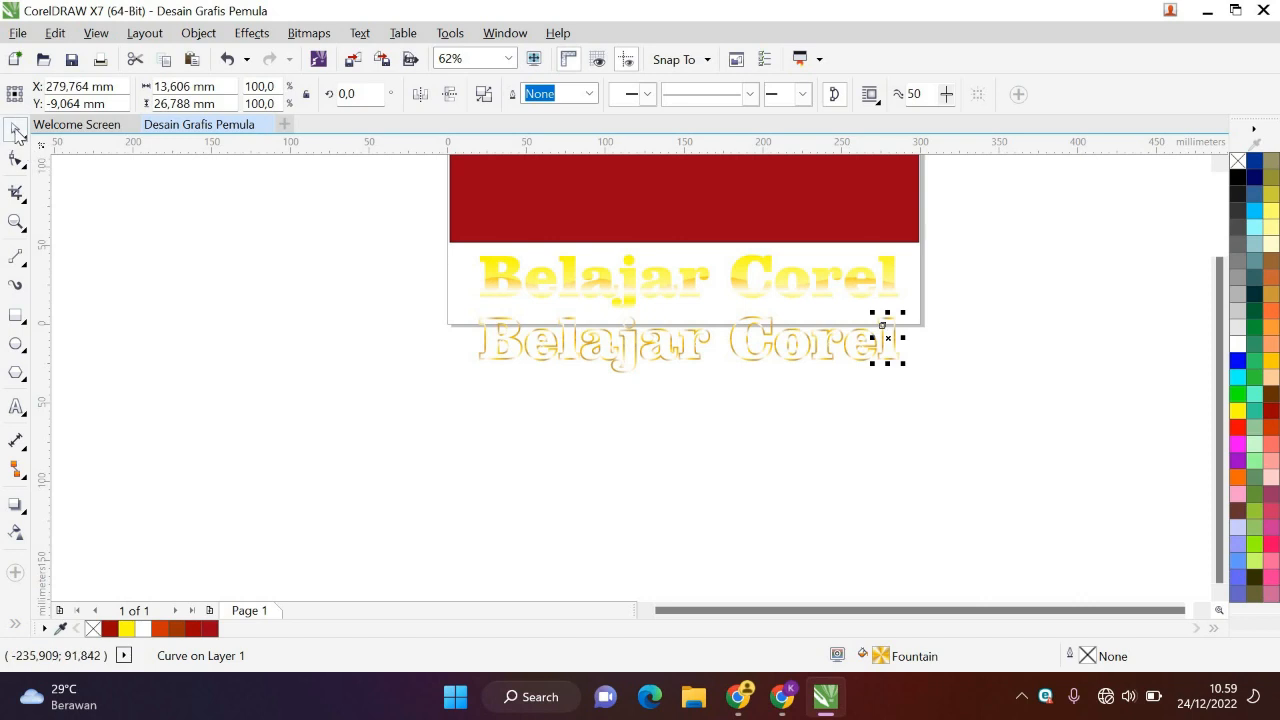
{"action": "left_click", "coordinate": [460, 335]}
{"action": "left_click_drag", "start_coordinate": [422, 296], "coordinate": [915, 392]}
{"action": "left_click", "coordinate": [827, 93]}
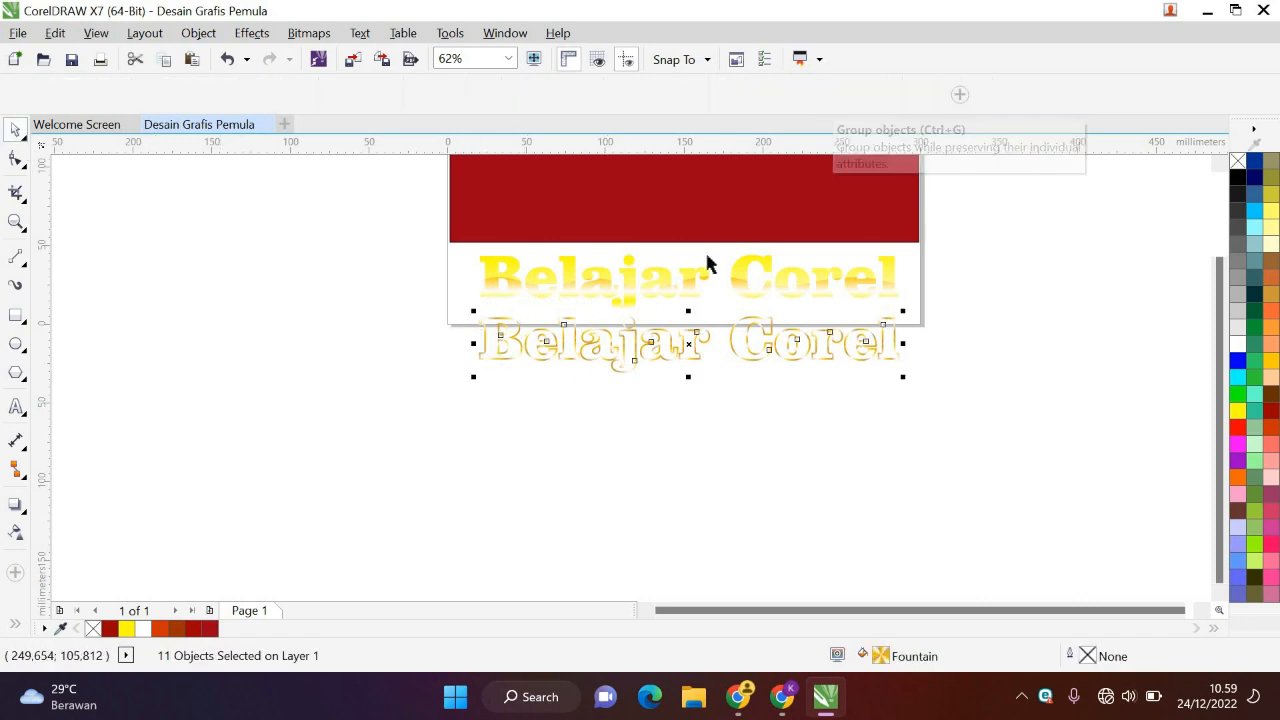
{"action": "mouse_move", "coordinate": [686, 394]}
{"action": "left_mouse_down"}
{"action": "mouse_move", "coordinate": [676, 454]}
{"action": "mouse_move", "coordinate": [690, 401]}
{"action": "left_mouse_up"}
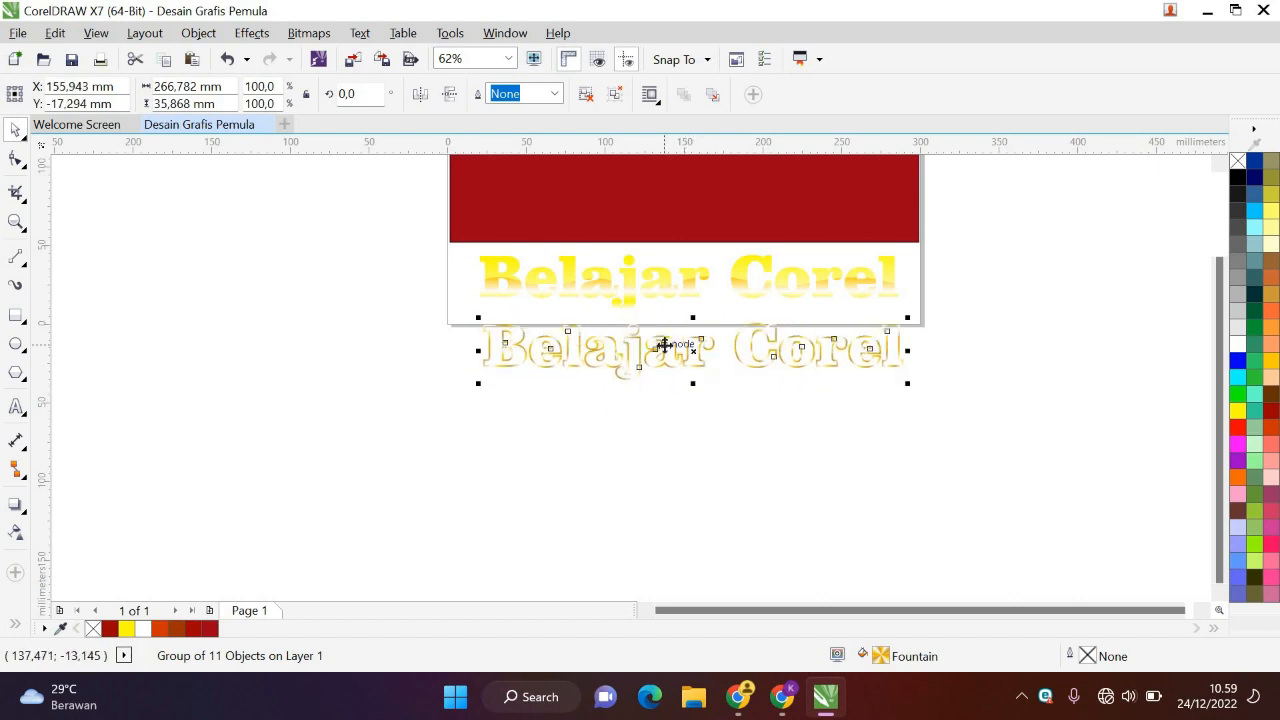
{"action": "left_click", "coordinate": [575, 362]}
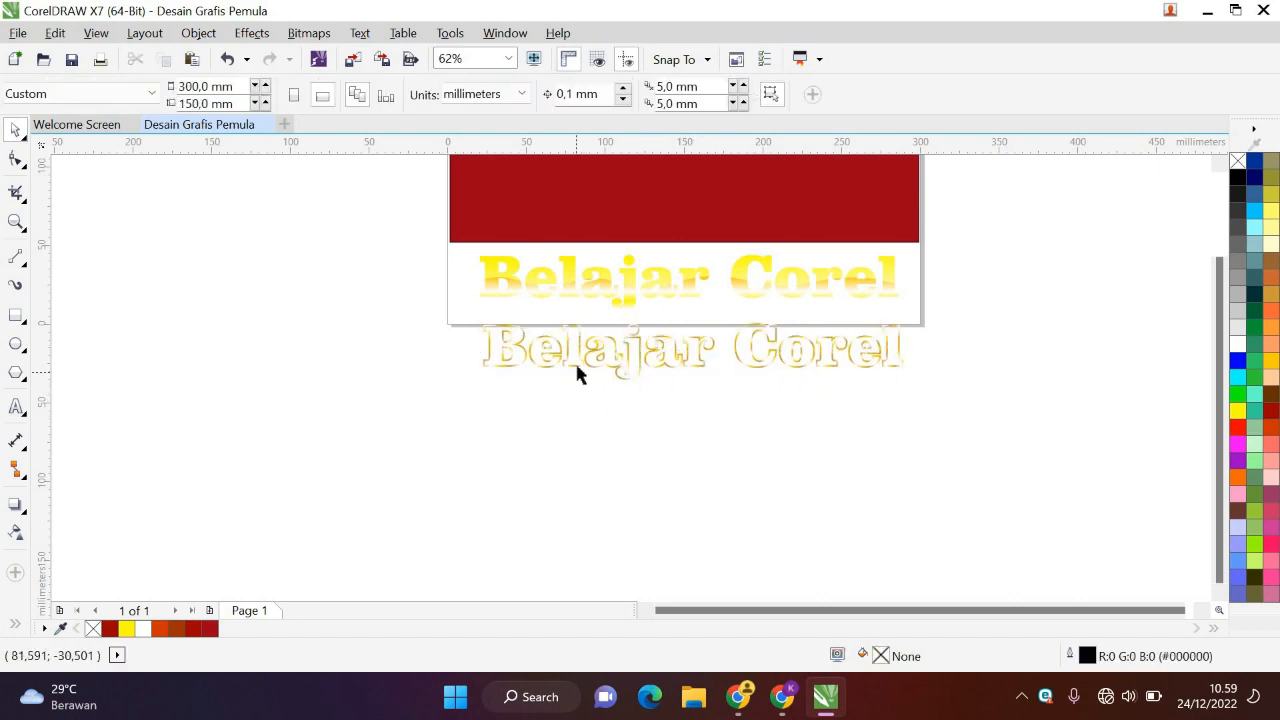
Align the outline group to the glossy "Belajar Corel" text by both horizontal and vertical centers.
{"action": "left_click", "coordinate": [578, 367]}
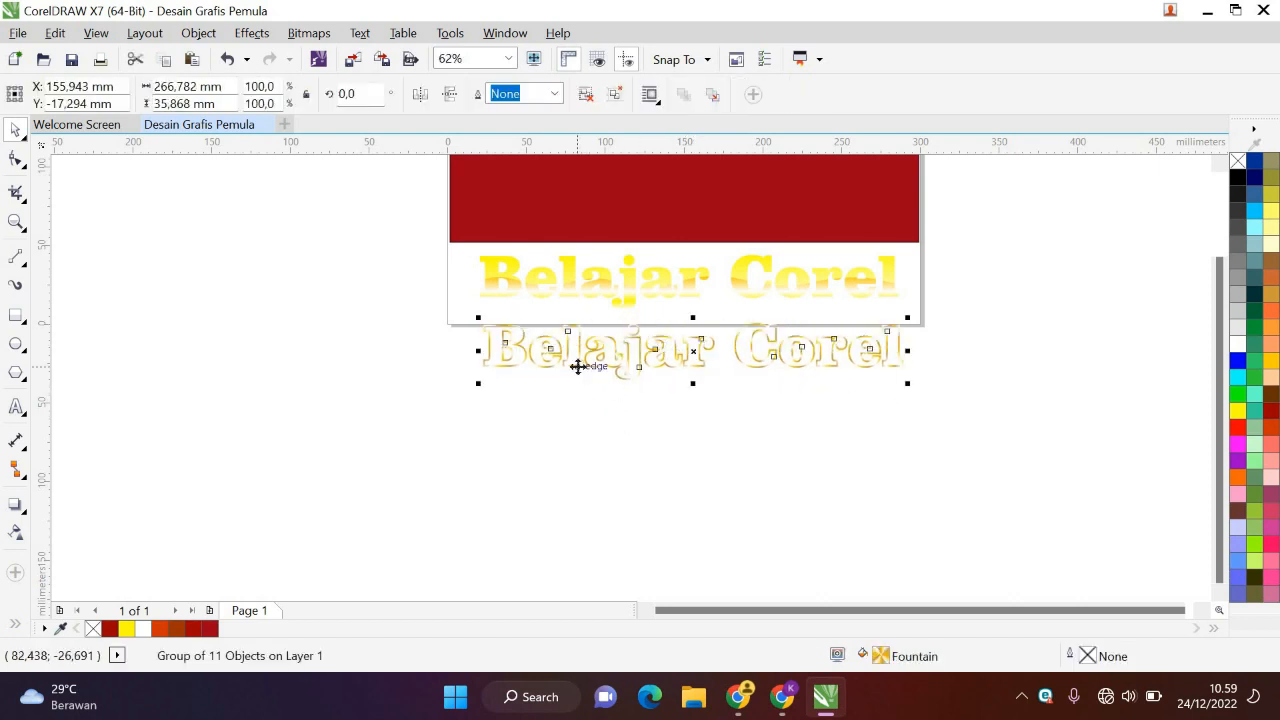
{"action": "left_click", "coordinate": [554, 293], "text": "shift"}
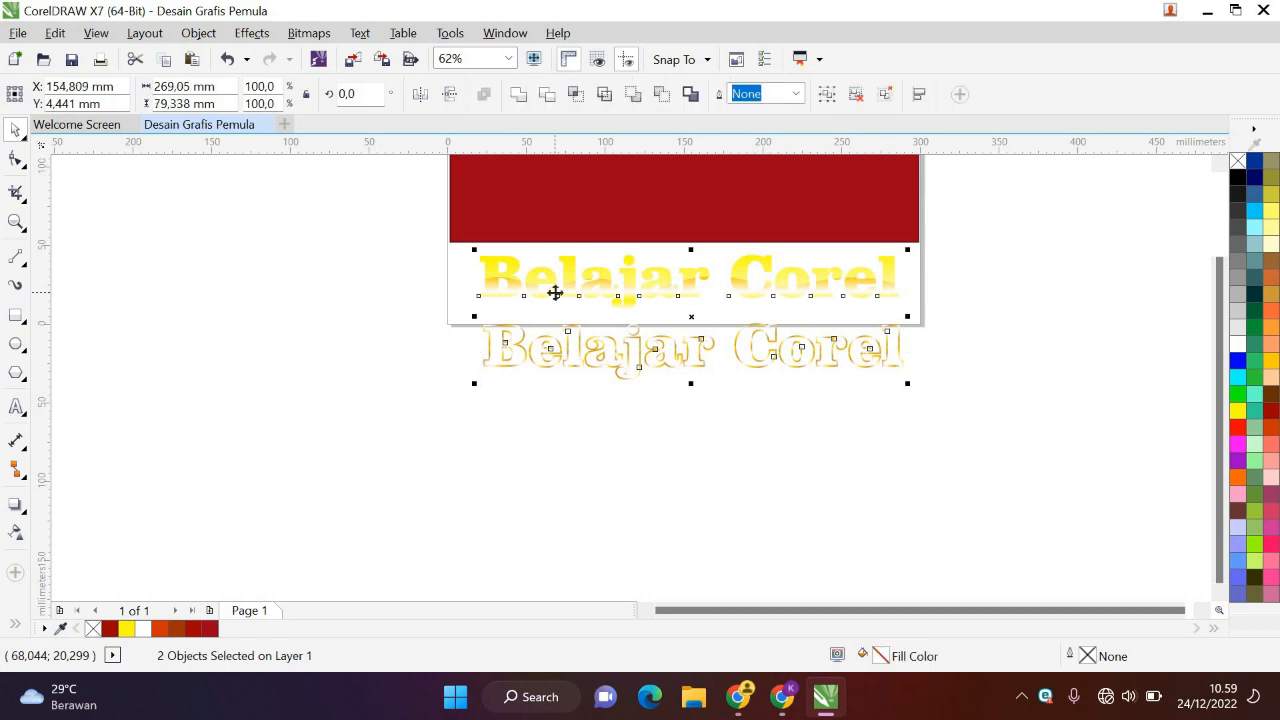
{"action": "key", "text": "c"}
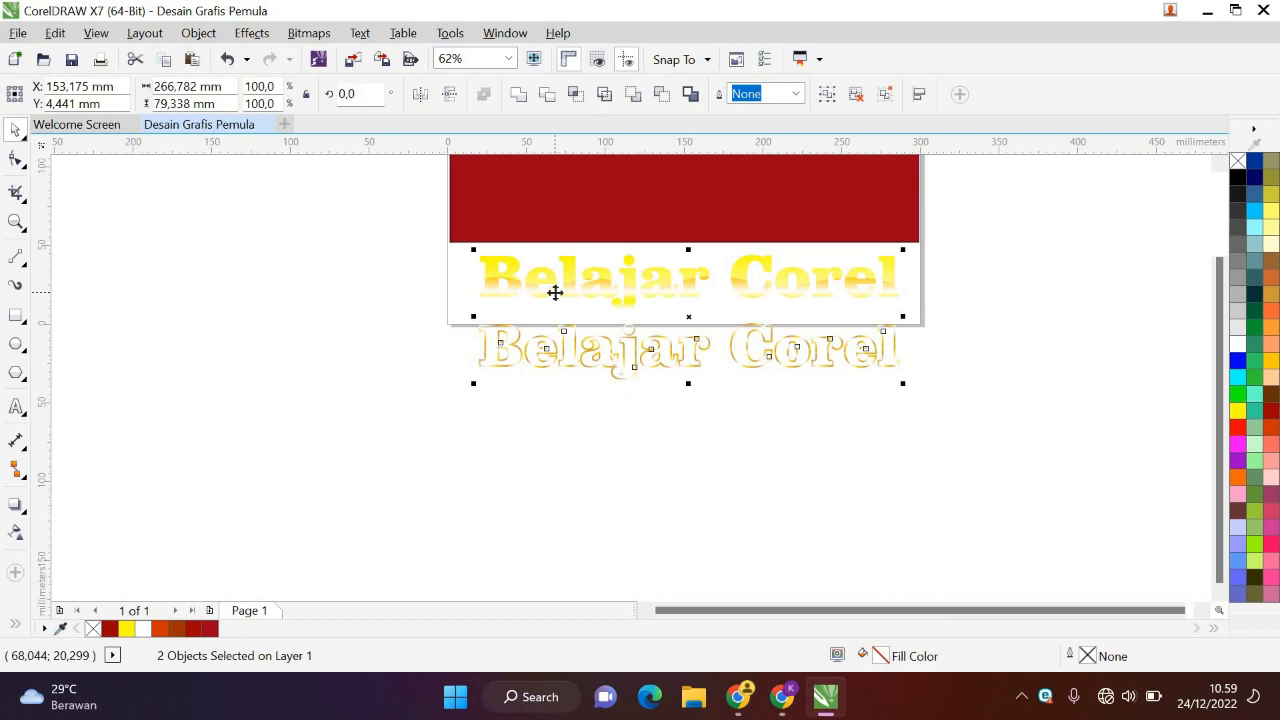
{"action": "key", "text": "e"}
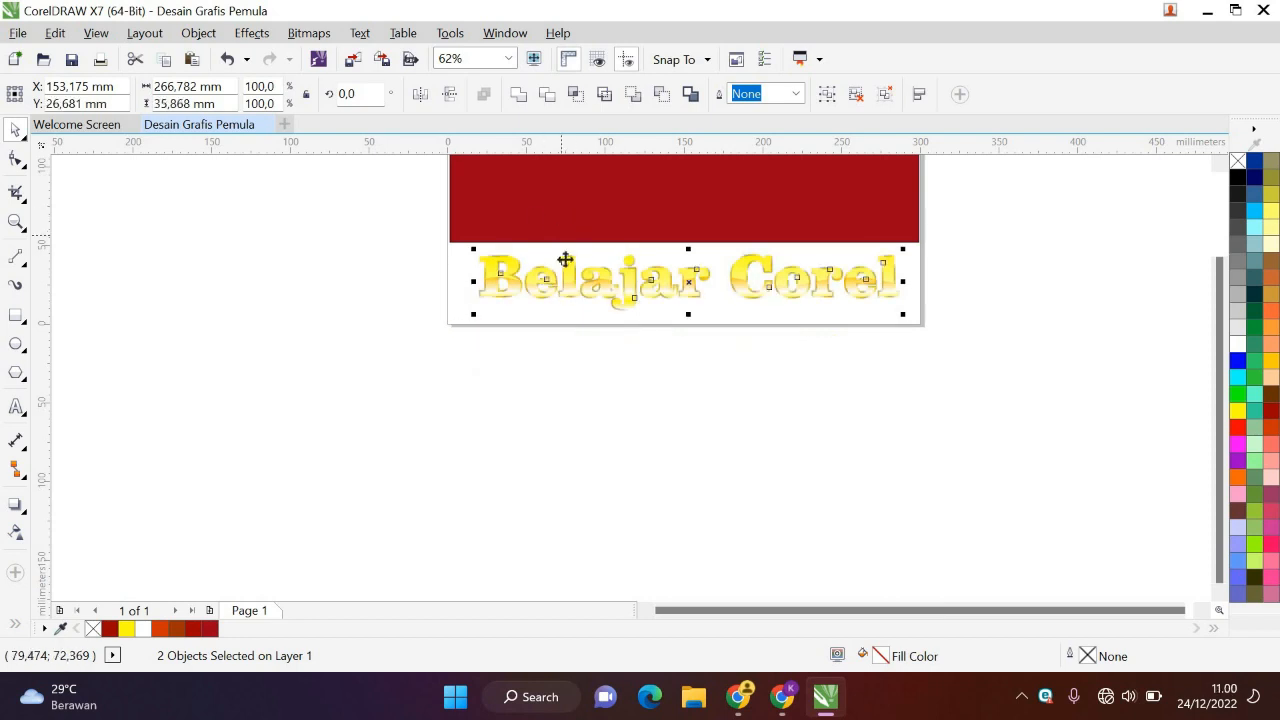
{"action": "scroll", "coordinate": [565, 268], "scroll_direction": "down", "scroll_amount": 2}
{"action": "scroll", "coordinate": [565, 268], "scroll_direction": "up", "scroll_amount": 4}
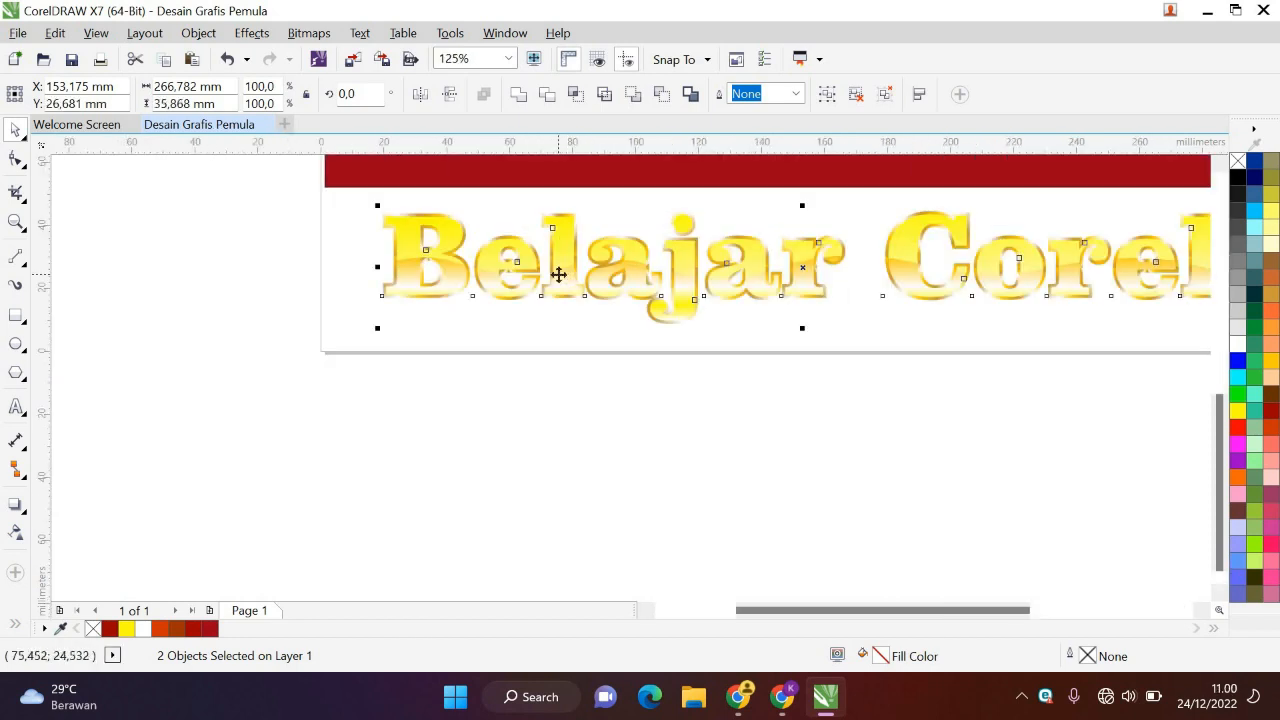
{"action": "scroll", "coordinate": [558, 273], "scroll_direction": "down", "scroll_amount": 2}
{"action": "left_click", "coordinate": [417, 229]}
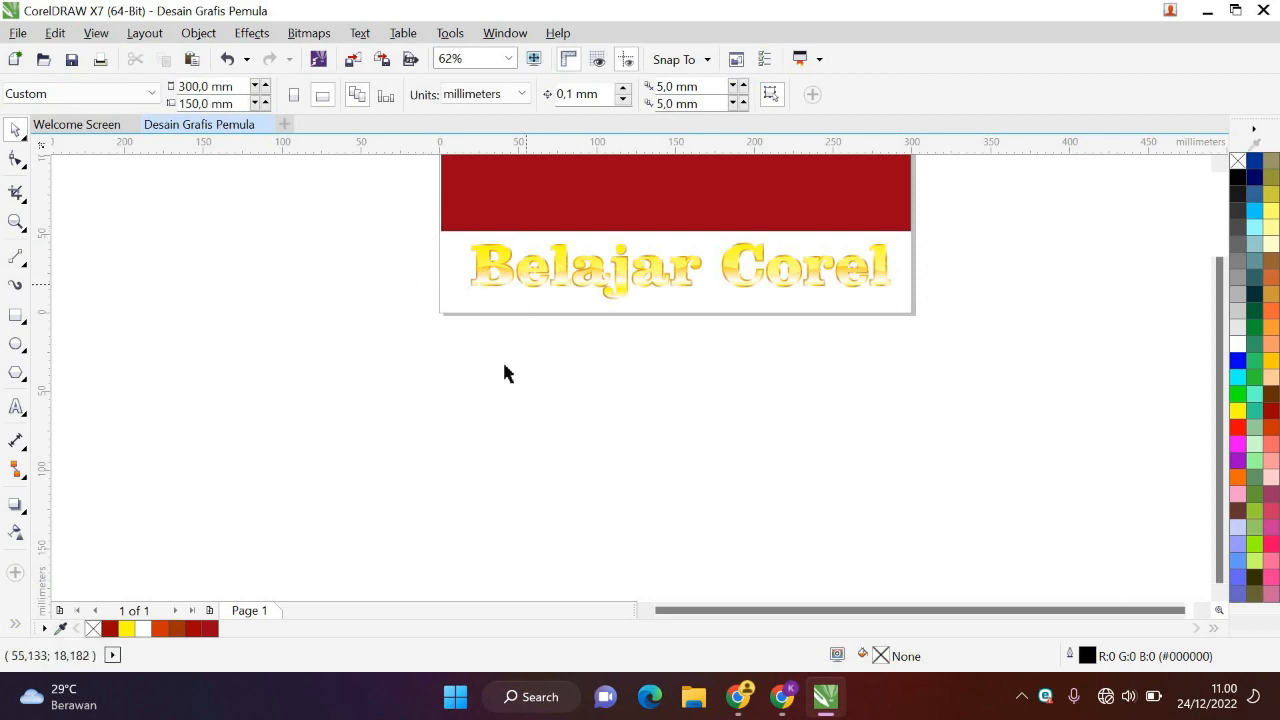
Group the glossy text with its outline and move the group onto the dark red rectangle.
{"action": "left_click_drag", "start_coordinate": [495, 268], "coordinate": [495, 335]}
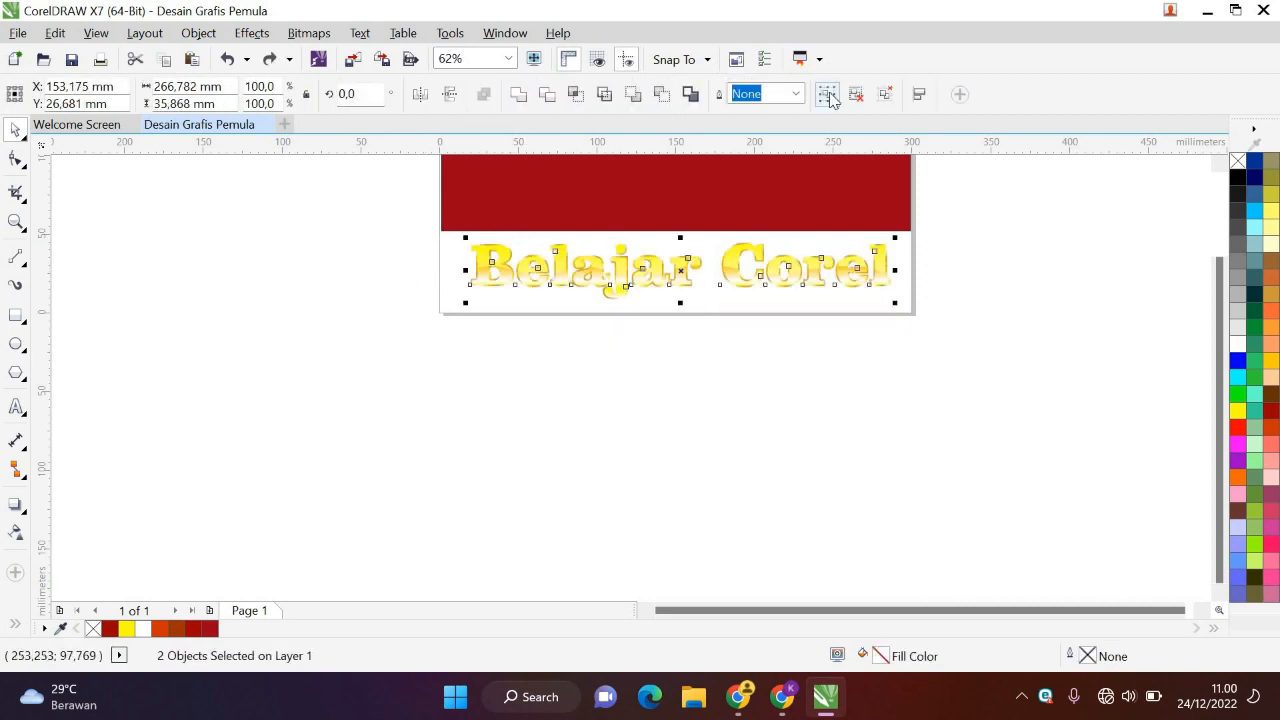
{"action": "left_click", "coordinate": [829, 97]}
{"action": "scroll", "coordinate": [1221, 396], "scroll_direction": "up", "scroll_amount": 3}
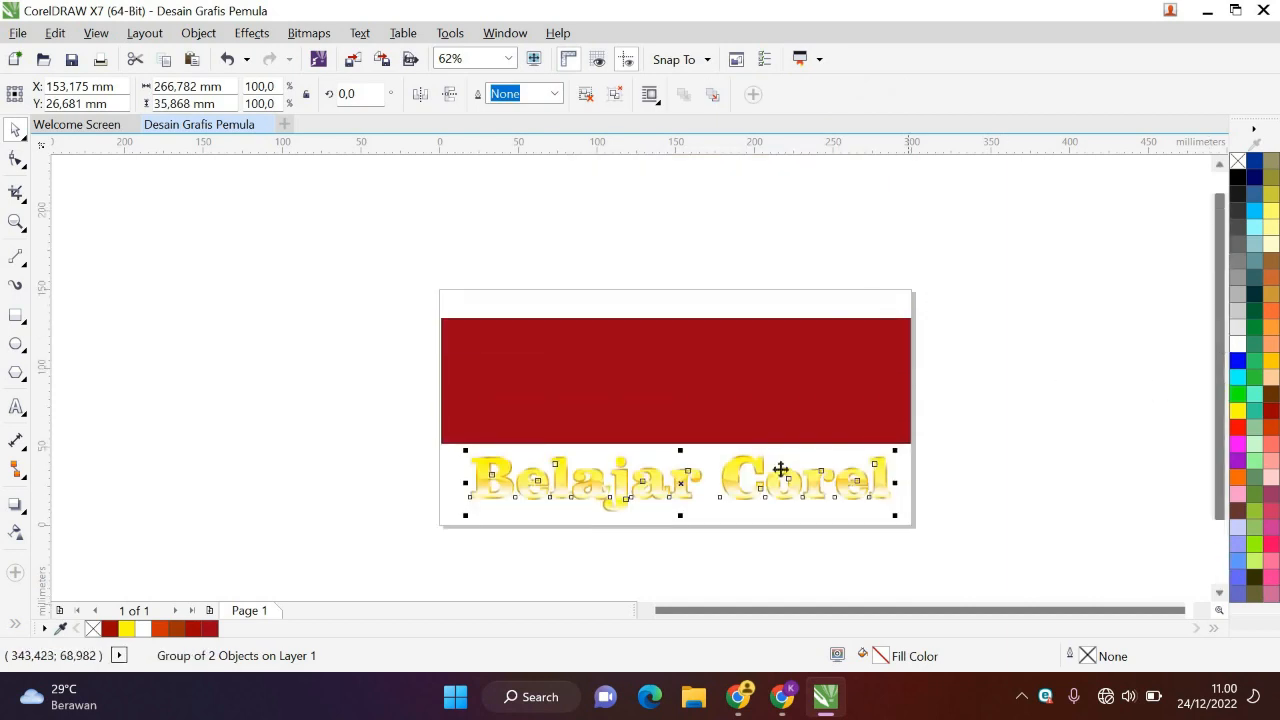
{"action": "left_click_drag", "start_coordinate": [781, 476], "coordinate": [786, 393]}
{"action": "scroll", "coordinate": [559, 393], "scroll_direction": "up", "scroll_amount": 1}
{"action": "scroll", "coordinate": [559, 393], "scroll_direction": "down", "scroll_amount": 2}
{"action": "scroll", "coordinate": [559, 393], "scroll_direction": "up", "scroll_amount": 3}
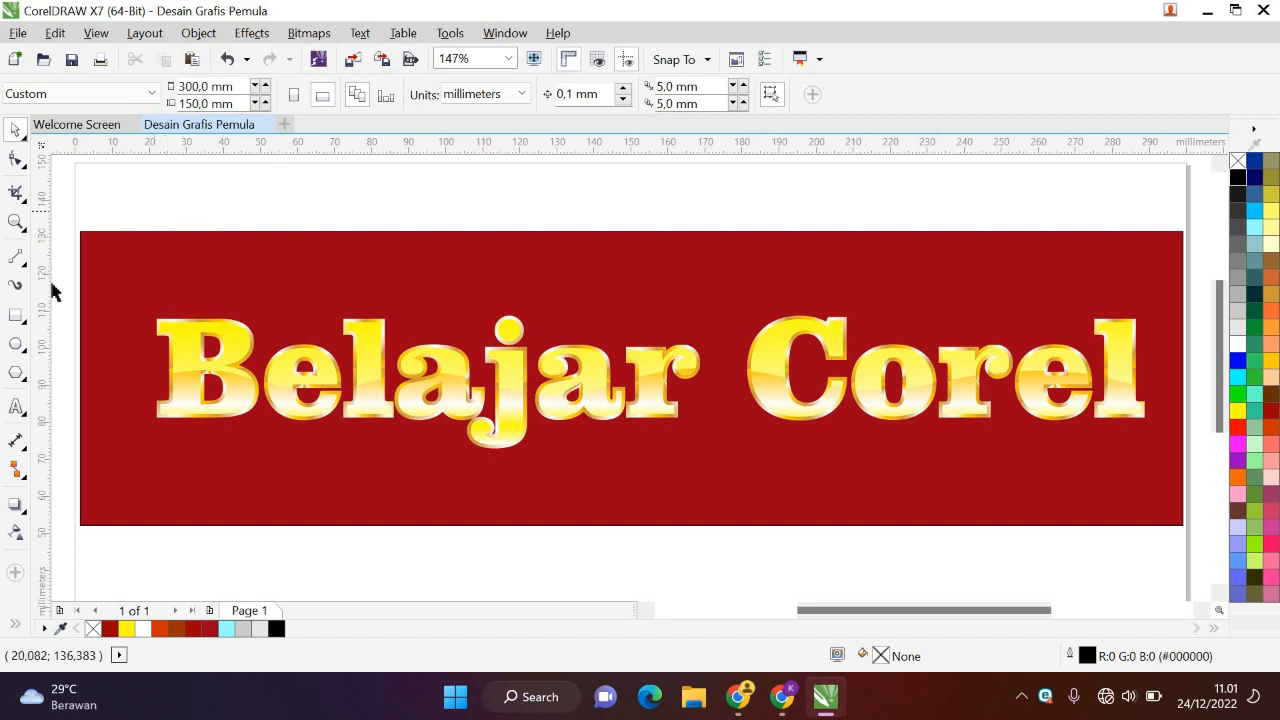
Draw a five-pointed star about 18.7 by 17.7 mm across the red rectangle's upper edge, above the l of "Belajar".
{"action": "left_click", "coordinate": [16, 373]}
{"action": "left_click", "coordinate": [52, 394]}
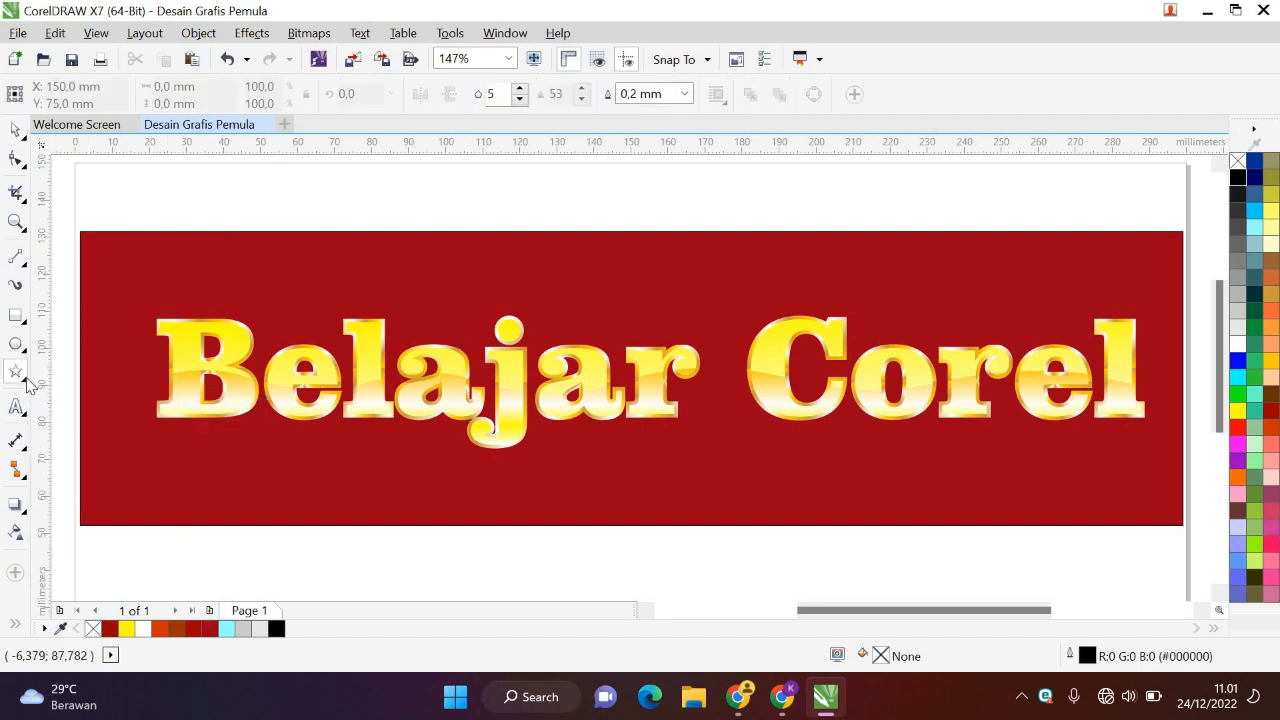
{"action": "left_click", "coordinate": [23, 382]}
{"action": "left_click", "coordinate": [52, 372]}
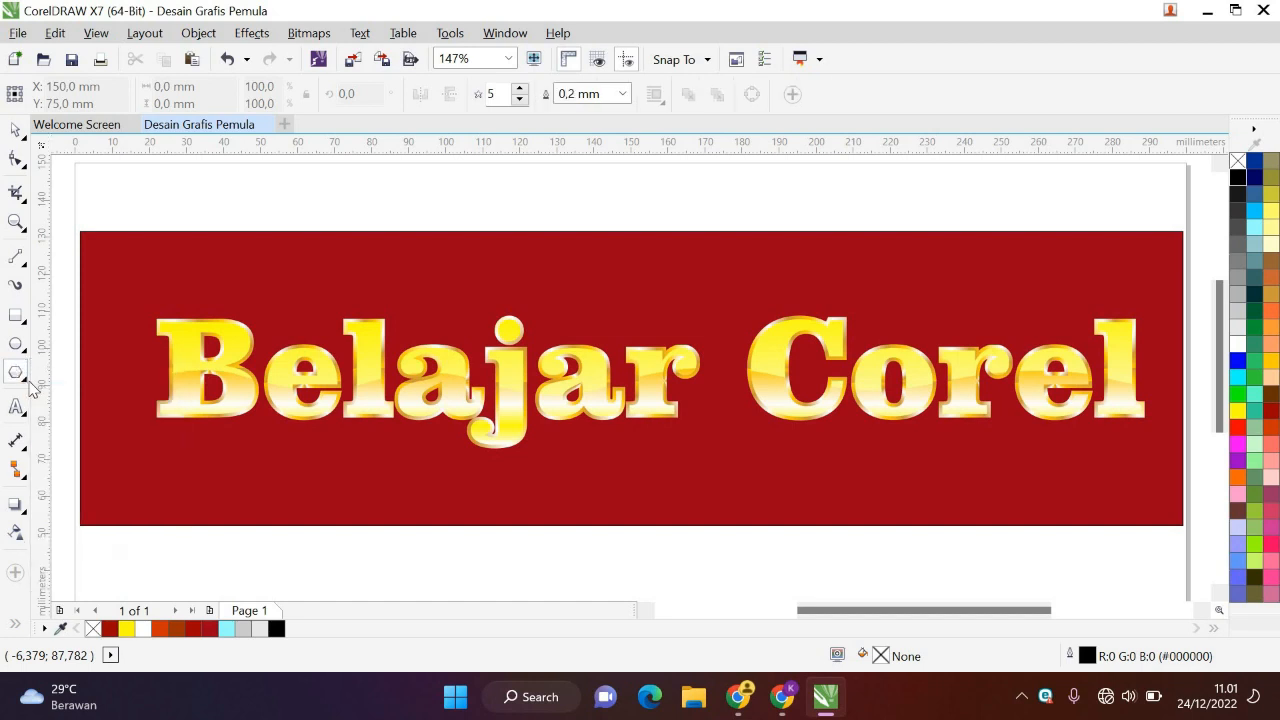
{"action": "left_click", "coordinate": [27, 388]}
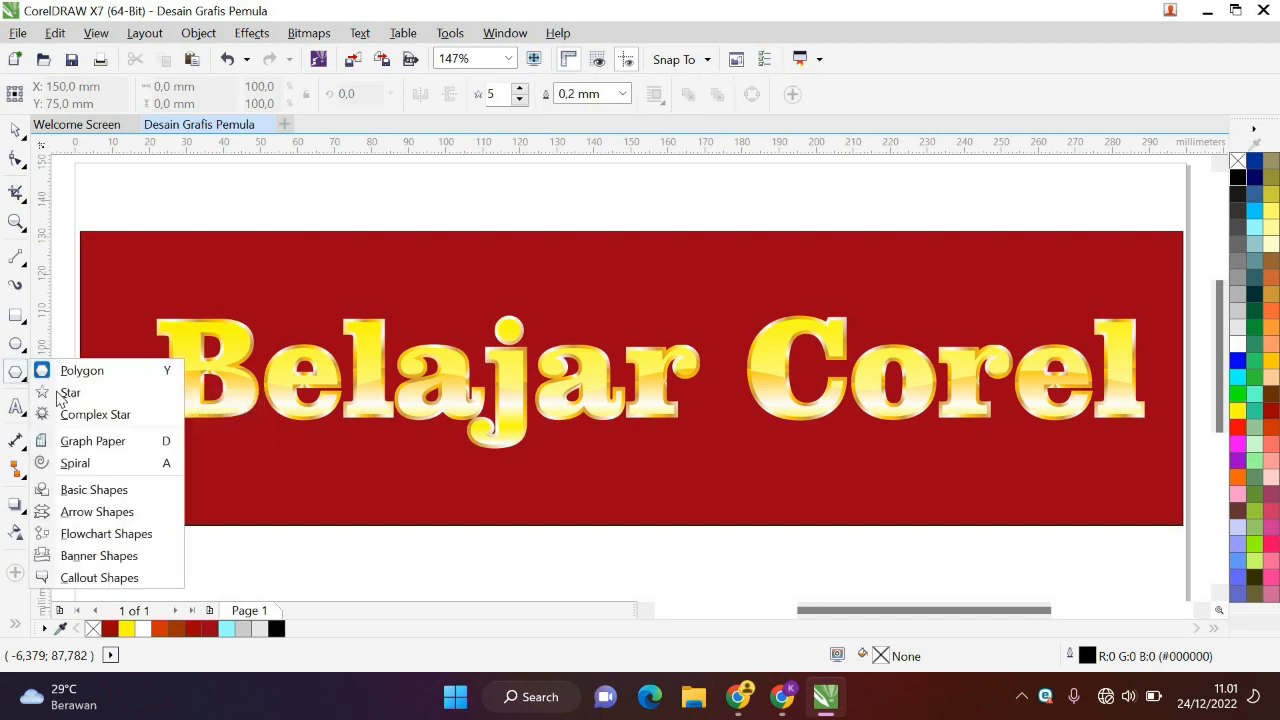
{"action": "left_click", "coordinate": [55, 394]}
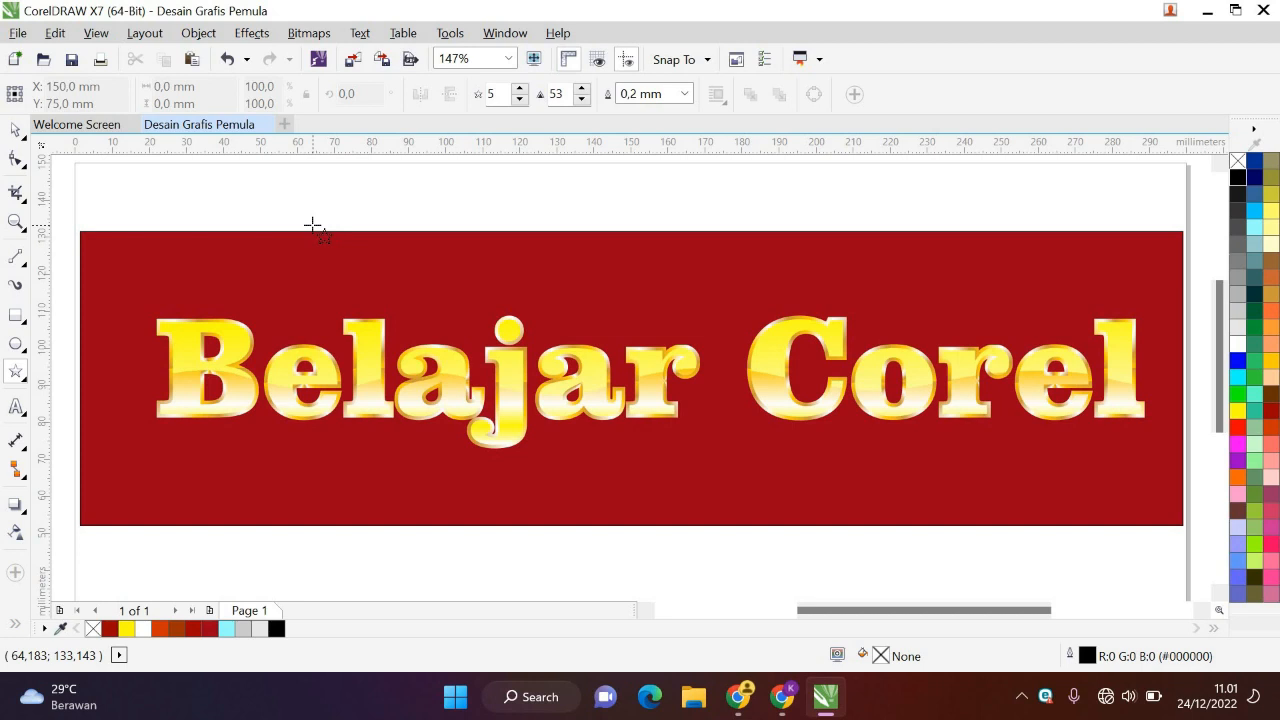
{"action": "left_click_drag", "start_coordinate": [314, 210], "coordinate": [385, 280]}
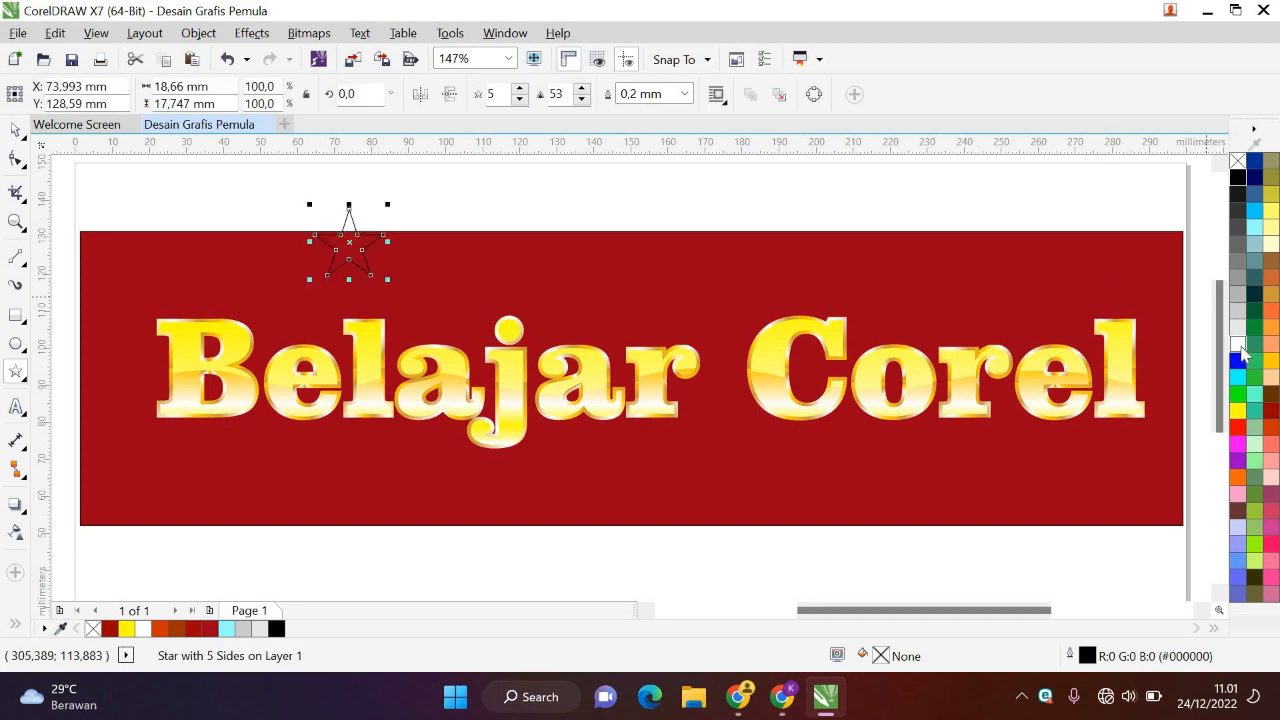
Fill the star with white and change it to 4 points.
{"action": "left_click", "coordinate": [1238, 346]}
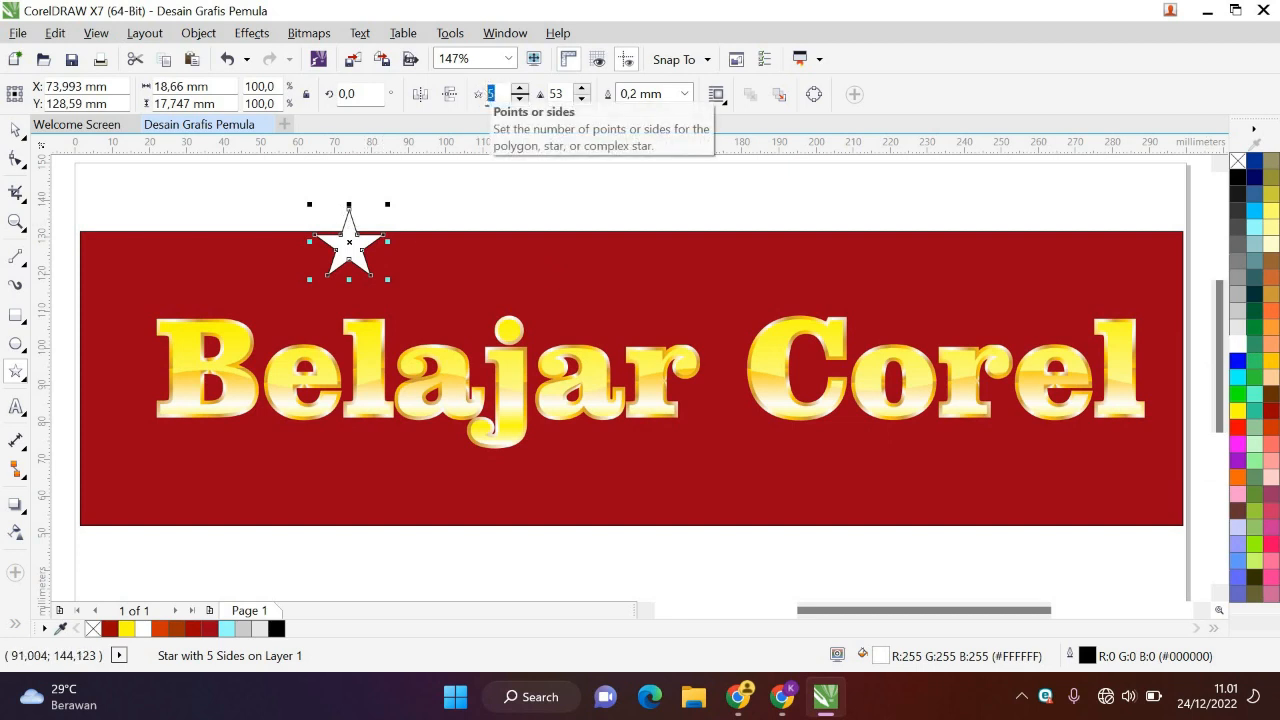
{"action": "type", "text": "4"}
{"action": "key", "text": "Return"}
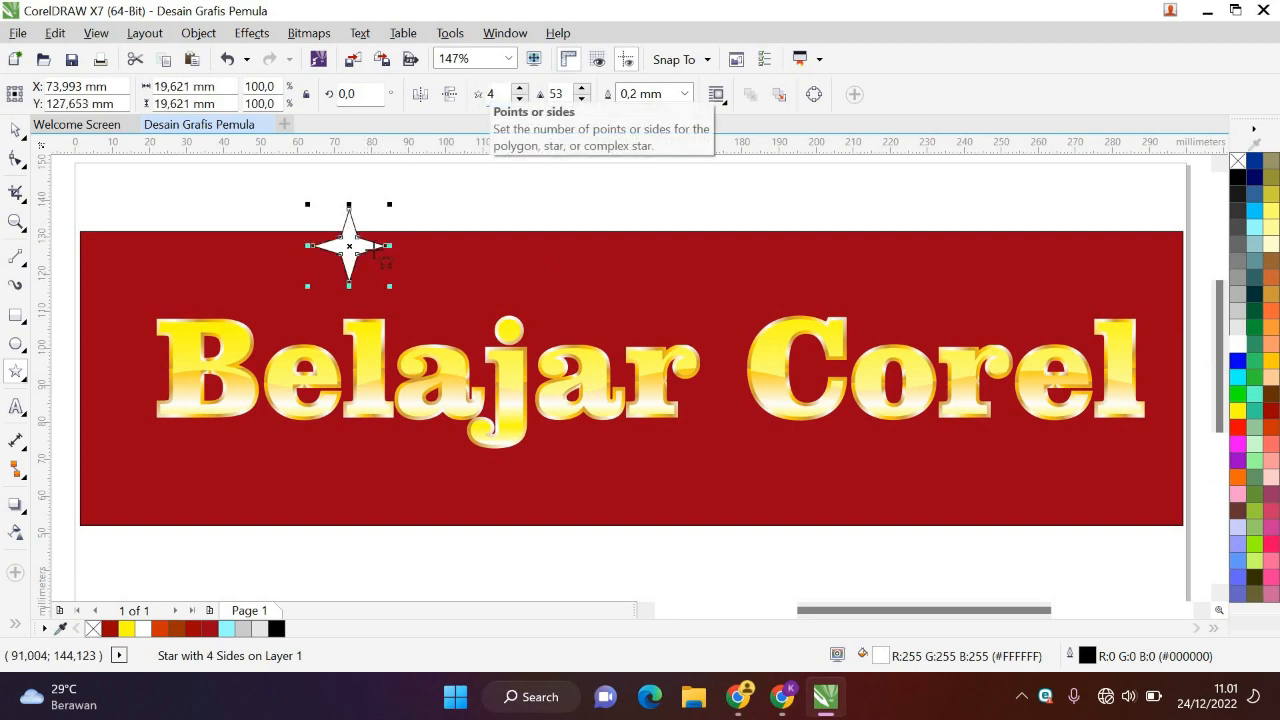
Reshape the star with thinner, sharper arms by pulling its inner nodes toward the center, to a sharpness of 71.
{"action": "left_click", "coordinate": [15, 162]}
{"action": "scroll", "coordinate": [343, 251], "scroll_direction": "down", "scroll_amount": 3}
{"action": "scroll", "coordinate": [343, 271], "scroll_direction": "up", "scroll_amount": 8}
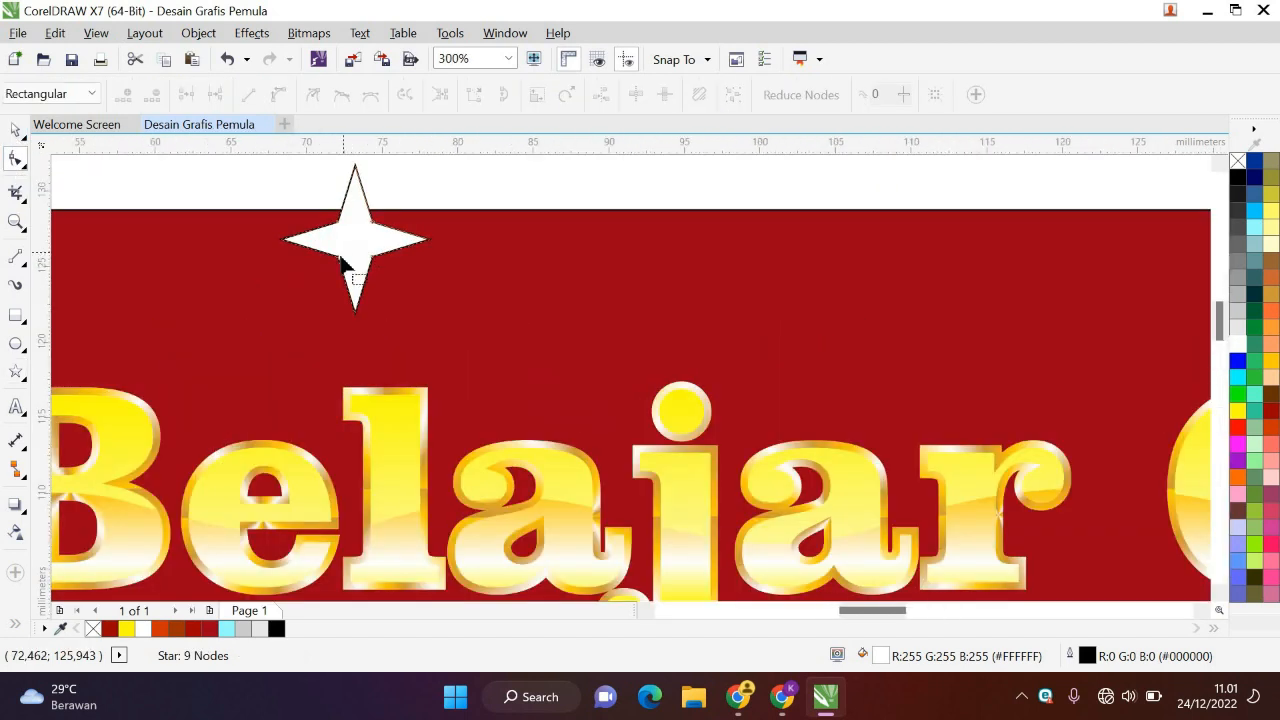
{"action": "mouse_move", "coordinate": [343, 262]}
{"action": "left_mouse_down"}
{"action": "mouse_move", "coordinate": [340, 250]}
{"action": "mouse_move", "coordinate": [357, 266]}
{"action": "left_mouse_up"}
{"action": "scroll", "coordinate": [360, 283], "scroll_direction": "down", "scroll_amount": 1}
{"action": "left_click", "coordinate": [15, 130]}
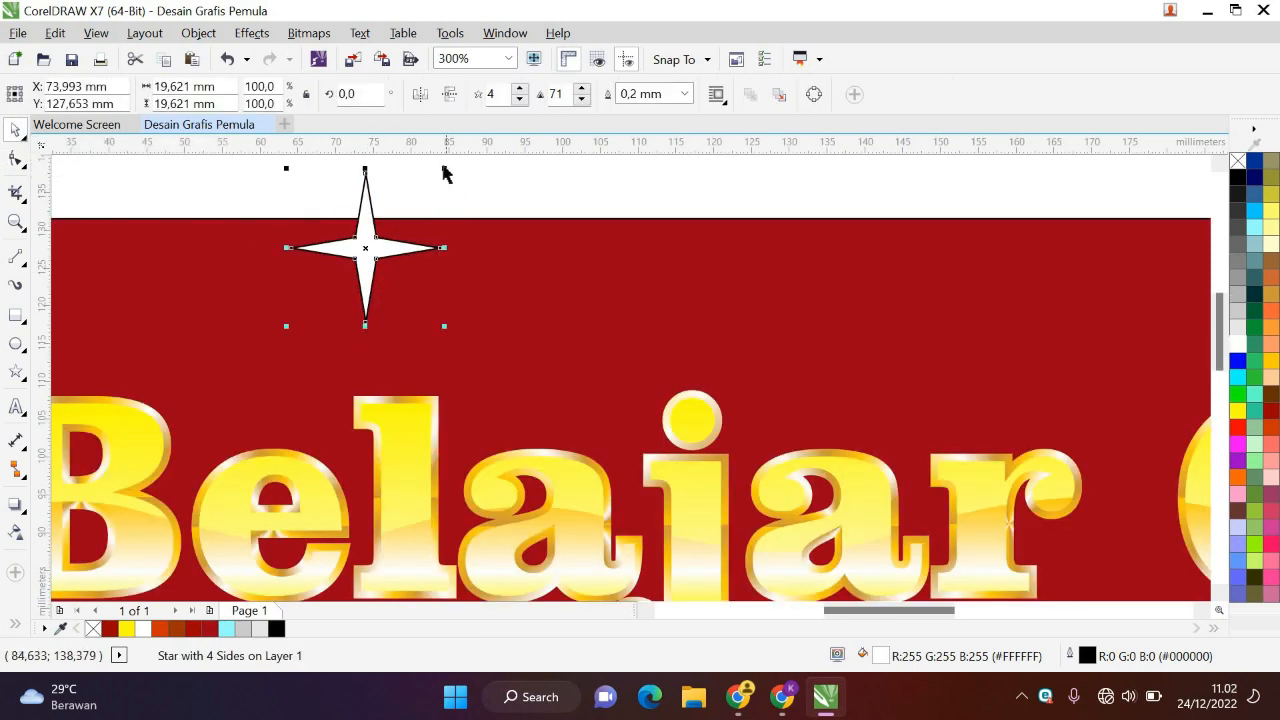
Place the star, scaled down to about 7.2 mm and without an outline, on the upper-right curve of the B.
{"action": "left_click_drag", "start_coordinate": [444, 169], "coordinate": [346, 266]}
{"action": "left_click_drag", "start_coordinate": [318, 300], "coordinate": [138, 417]}
{"action": "scroll", "coordinate": [130, 415], "scroll_direction": "up", "scroll_amount": 1}
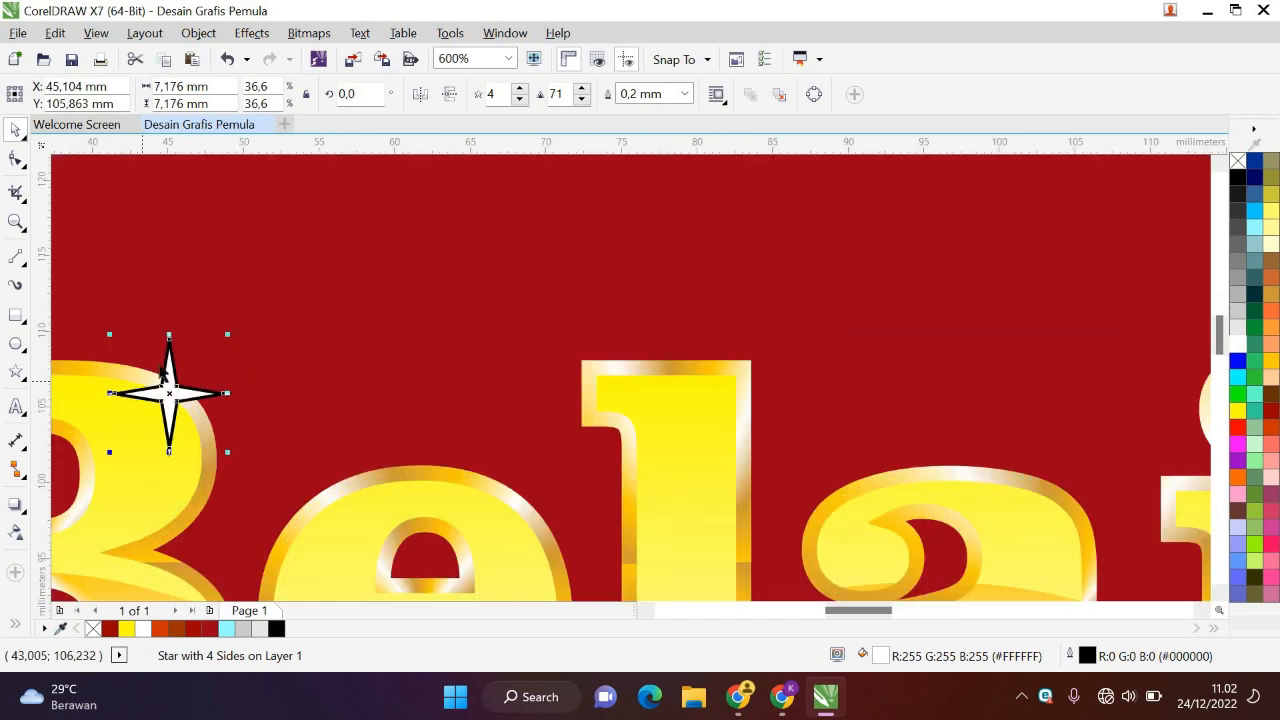
{"action": "right_click", "coordinate": [1238, 165]}
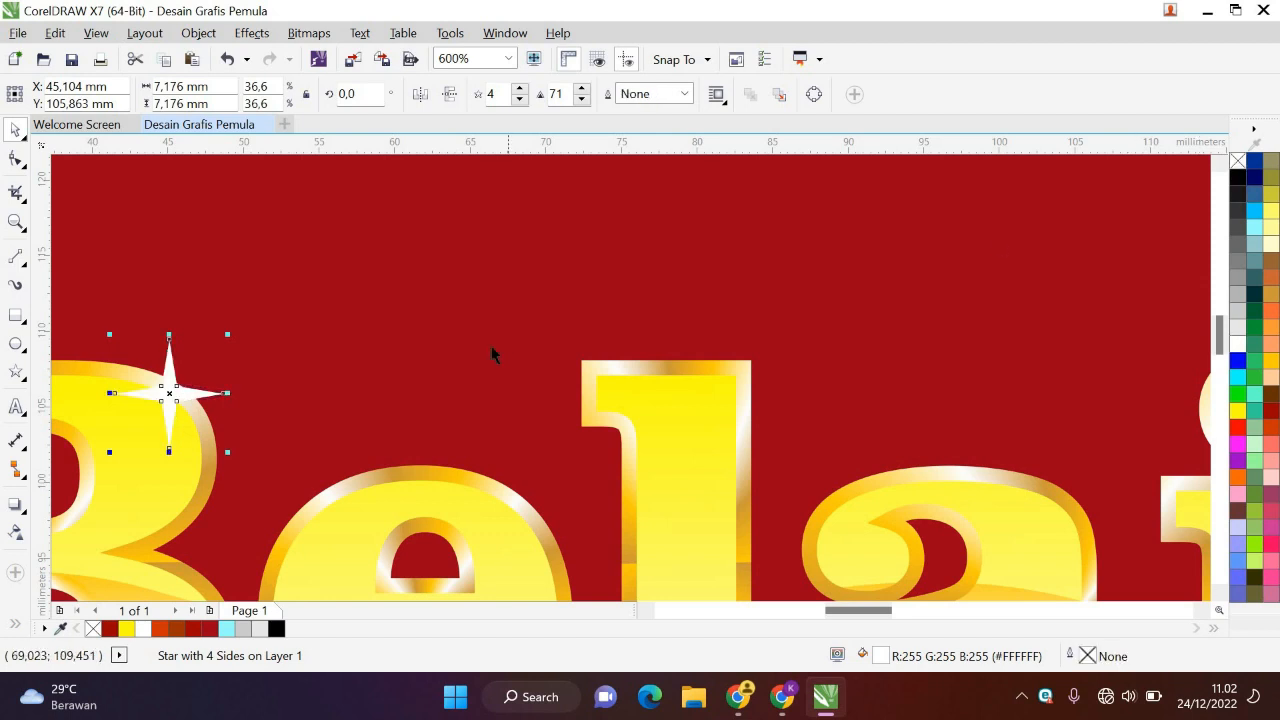
Place copies of the white star on the upper-right edges of the letters e, l, a, j and a in "Belajar".
{"action": "scroll", "coordinate": [491, 346], "scroll_direction": "down", "scroll_amount": 1}
{"action": "scroll", "coordinate": [381, 355], "scroll_direction": "up", "scroll_amount": 1}
{"action": "left_click_drag", "start_coordinate": [280, 366], "coordinate": [856, 339]}
{"action": "scroll", "coordinate": [420, 370], "scroll_direction": "down", "scroll_amount": 1}
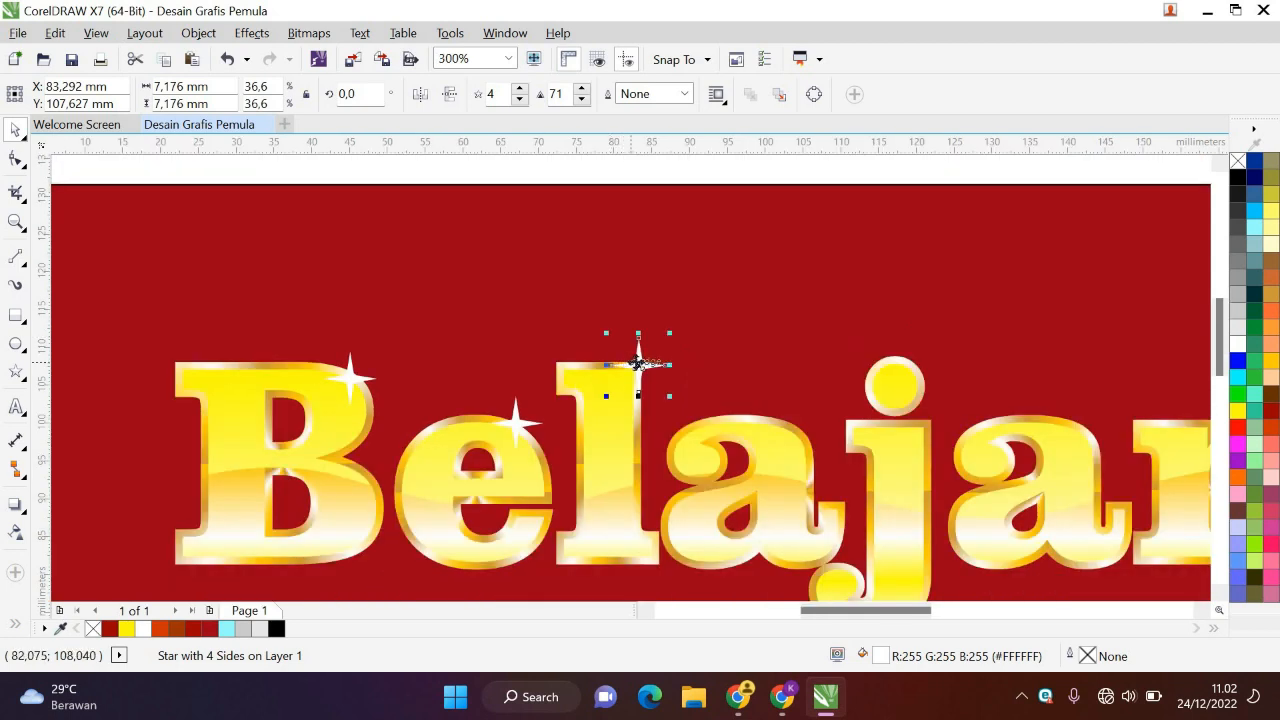
{"action": "left_click_drag", "start_coordinate": [638, 363], "coordinate": [797, 426]}
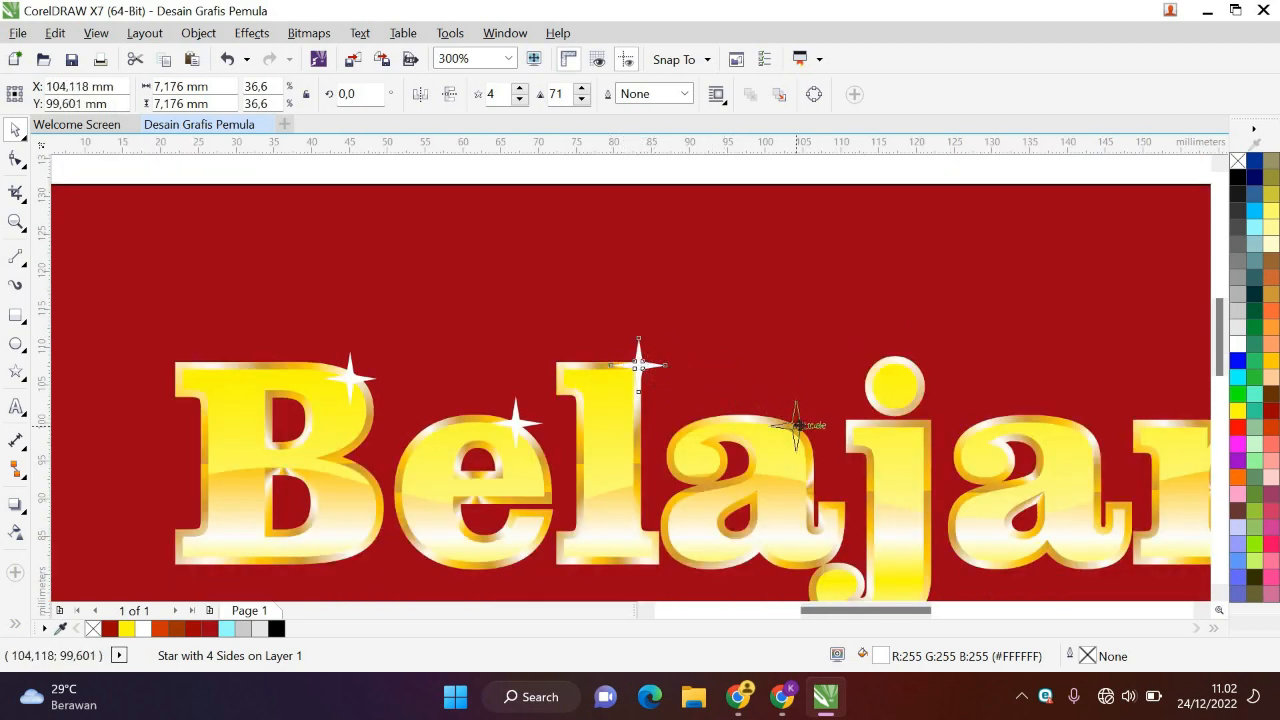
{"action": "key", "text": "space"}
{"action": "left_click_drag", "start_coordinate": [798, 428], "coordinate": [1084, 426]}
{"action": "key", "text": "space"}
{"action": "right_click", "coordinate": [1084, 426]}
{"action": "scroll", "coordinate": [484, 404], "scroll_direction": "up", "scroll_amount": 1}
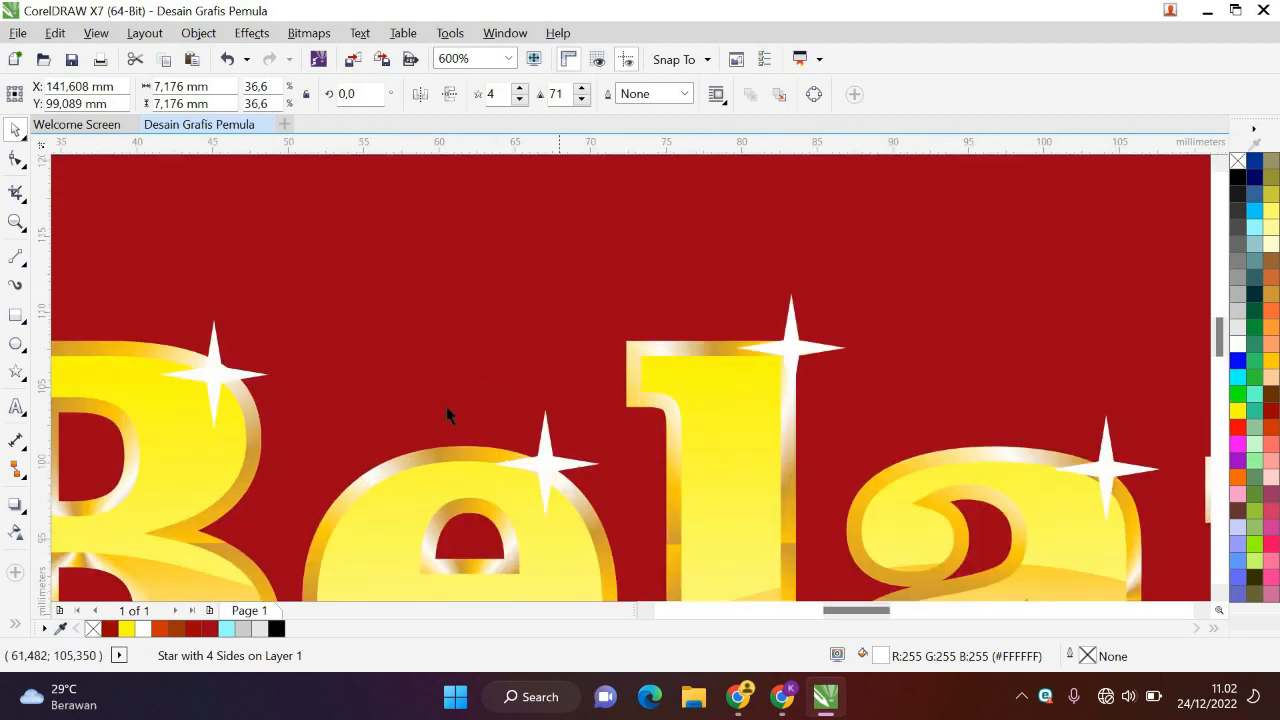
Place more star copies on the upper-right edges of the r in "Belajar" and of every letter in "Corel".
{"action": "scroll", "coordinate": [440, 410], "scroll_direction": "down", "scroll_amount": 2}
{"action": "scroll", "coordinate": [750, 420], "scroll_direction": "up", "scroll_amount": 1}
{"action": "left_click_drag", "start_coordinate": [757, 438], "coordinate": [1118, 378]}
{"action": "right_click", "coordinate": [946, 438]}
{"action": "scroll", "coordinate": [440, 430], "scroll_direction": "up", "scroll_amount": 1}
{"action": "scroll", "coordinate": [313, 362], "scroll_direction": "down", "scroll_amount": 2}
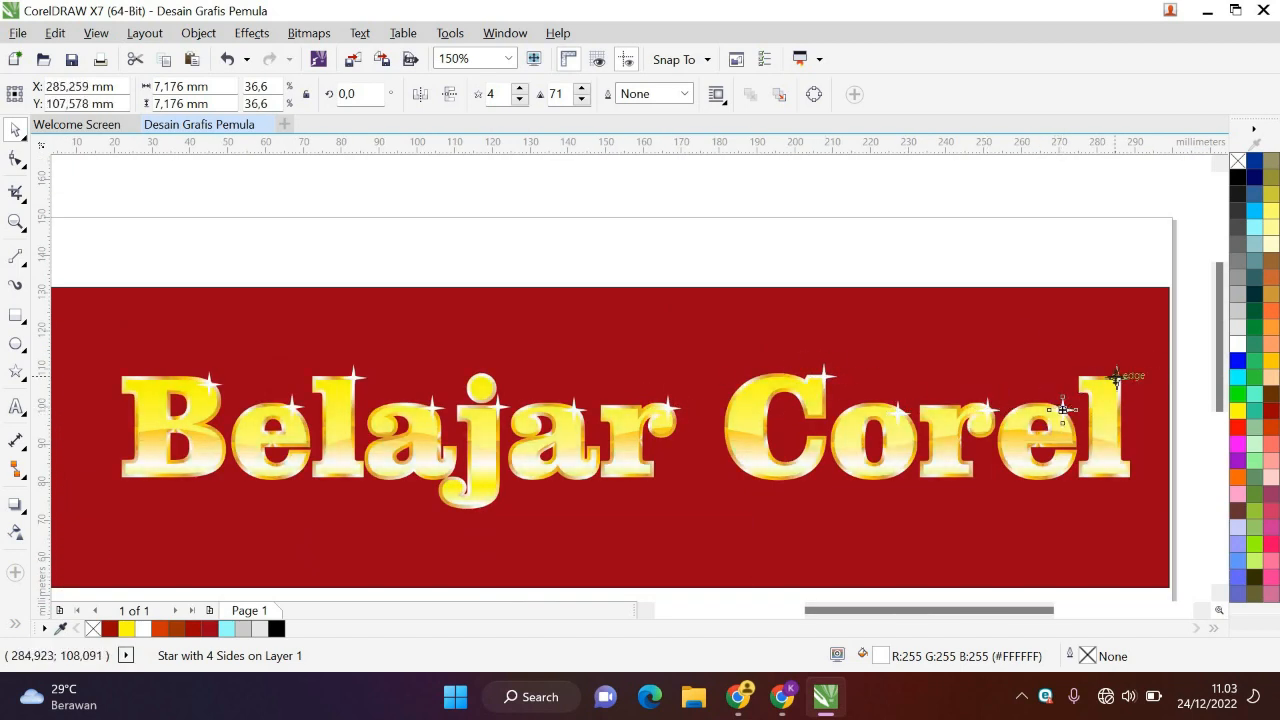
{"action": "left_click", "coordinate": [1021, 319]}
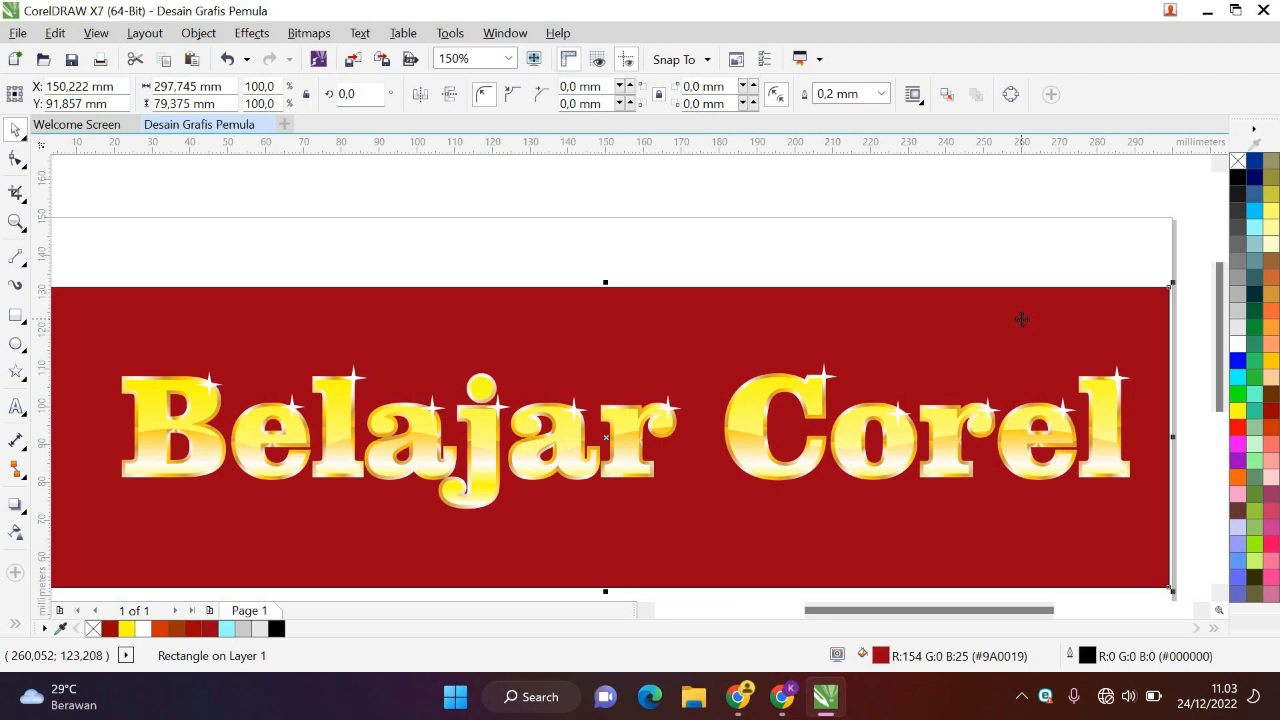